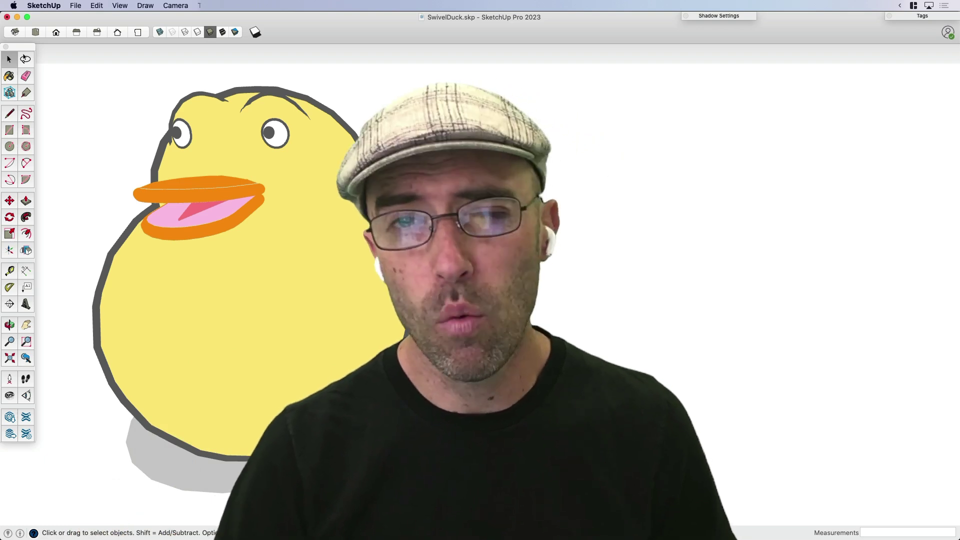
# - Orbit the duck model from several angles, then abandon a started circle
pyautogui.moveTo(350, 300); pyautogui.dragTo(465, 247, button='middle')
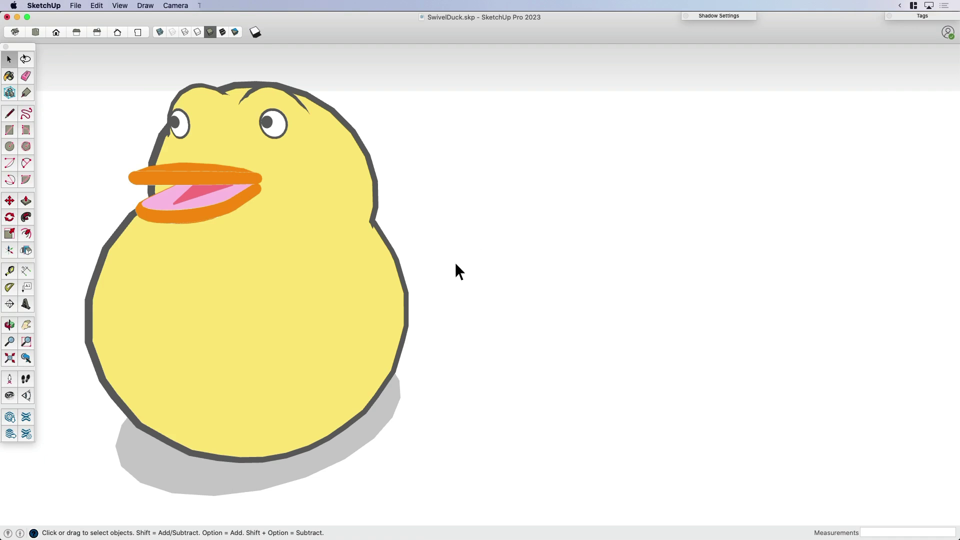
pyautogui.press('o')
pyautogui.moveTo(399, 268); pyautogui.dragTo(200, 259)
pyautogui.press('space')
pyautogui.press('o')
pyautogui.press('space')
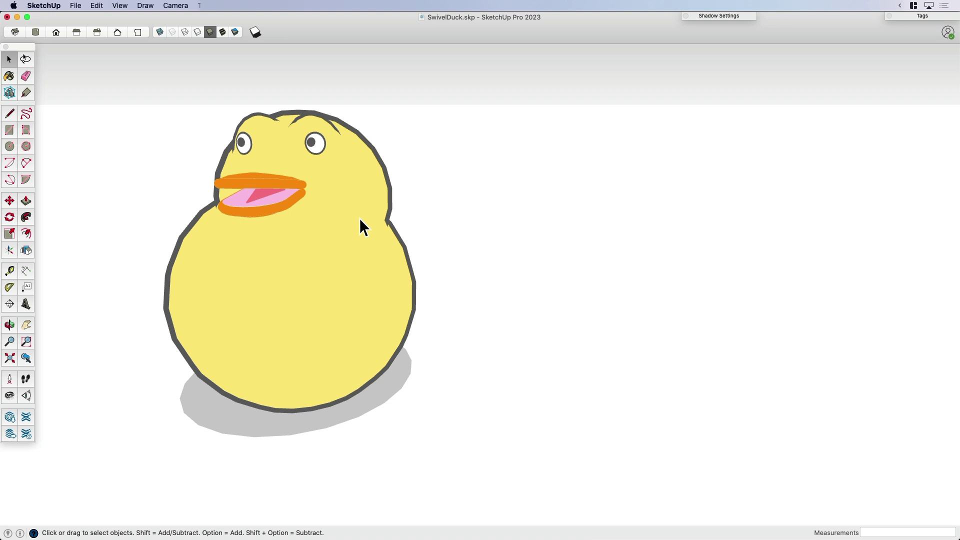
pyautogui.scroll(-2, 362, 236)
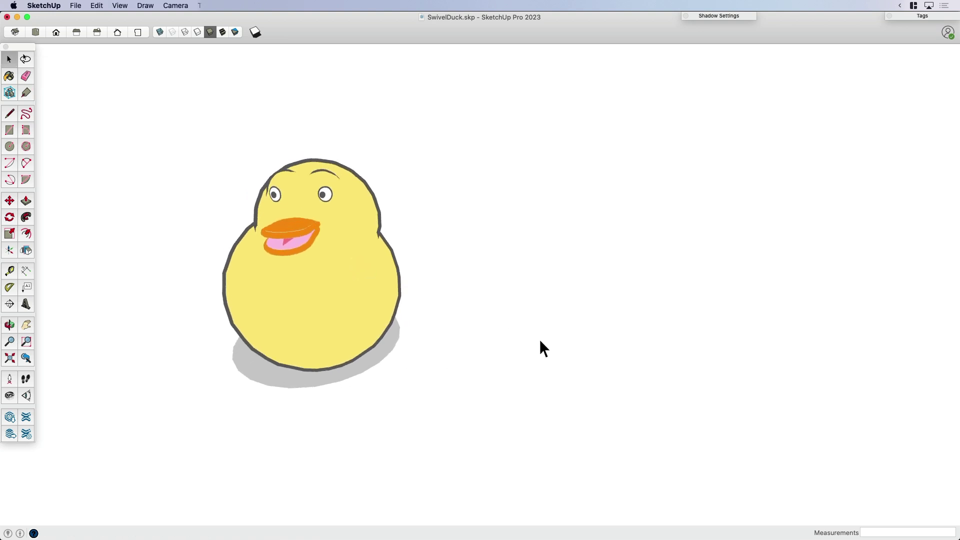
pyautogui.press('c')
pyautogui.click(537, 377)
pyautogui.press('space')
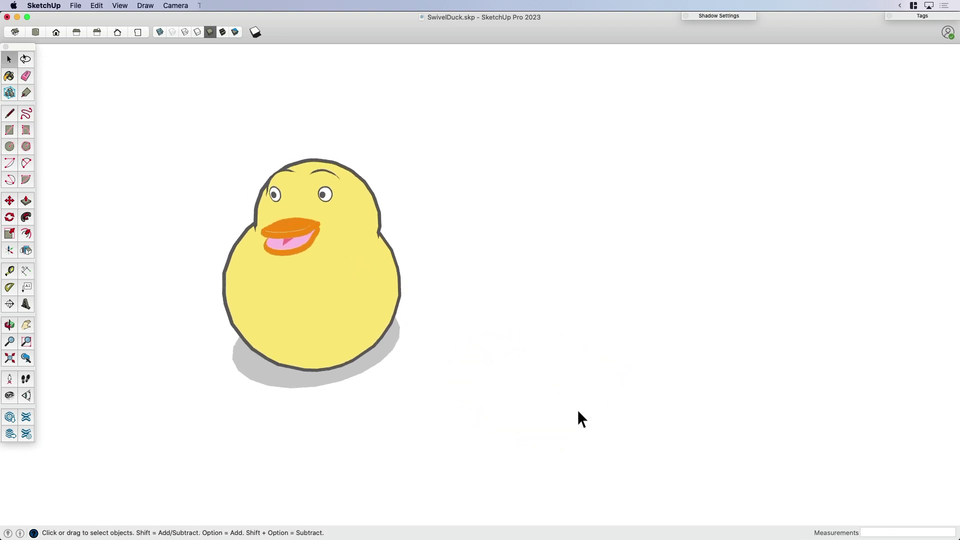
# - Start a new blank model and draw a flat circle on the ground
pyautogui.press('super+n')
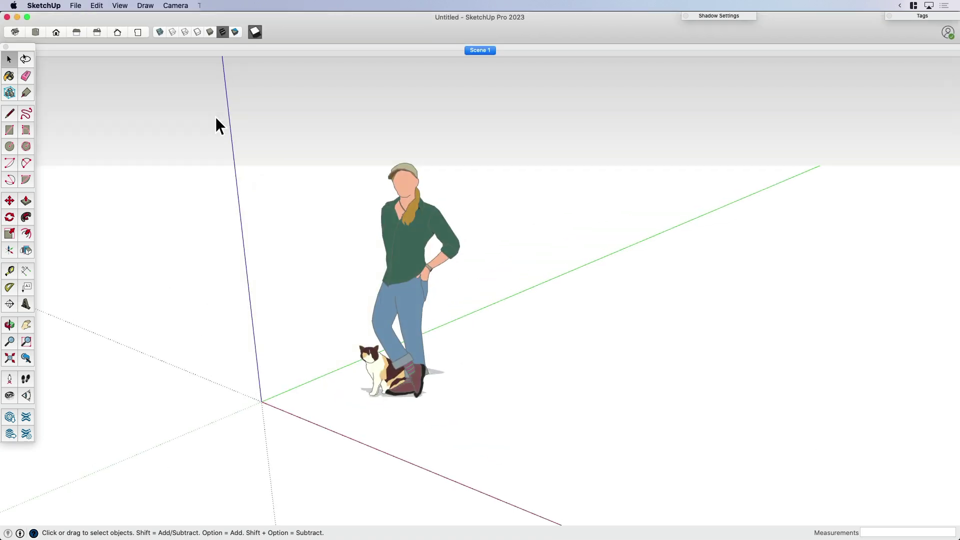
pyautogui.press('c')
pyautogui.click(583, 430)
pyautogui.click(672, 448)
pyautogui.press('space')
# - Copy the ground circle straight up above the ground
pyautogui.click(598, 443)
pyautogui.press('m')
pyautogui.press('alt')
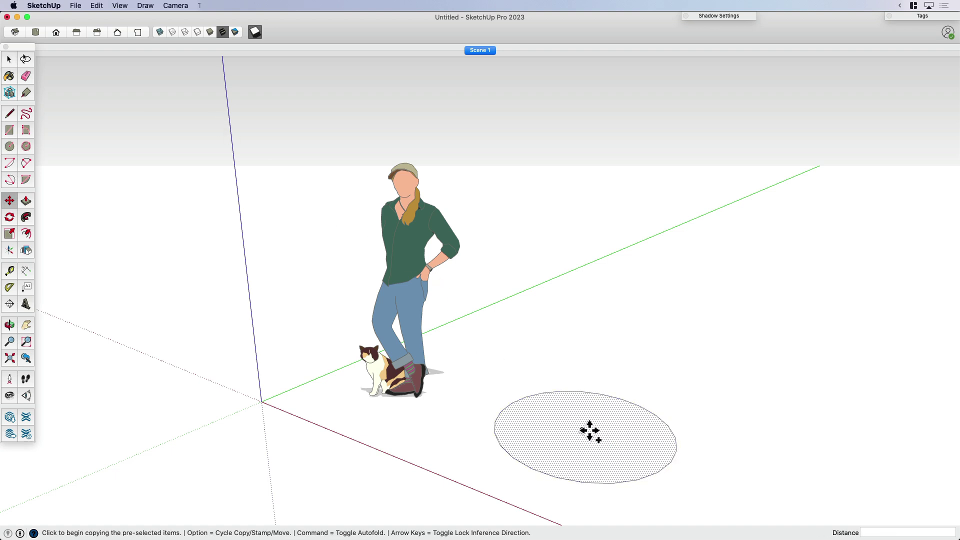
pyautogui.click(581, 429)
pyautogui.click(602, 264)
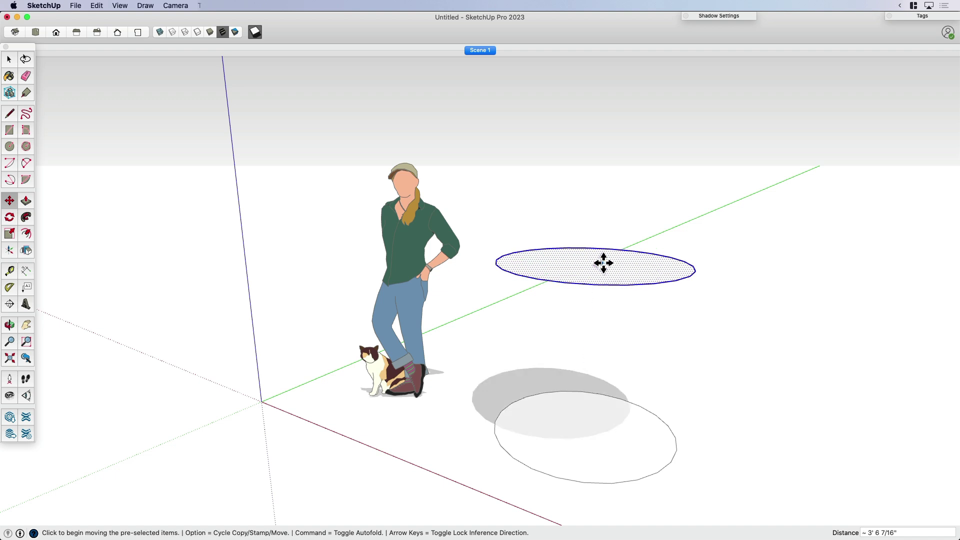
pyautogui.press('space')
# - Rotate the raised circle 90° so it stands upright
pyautogui.press('q')
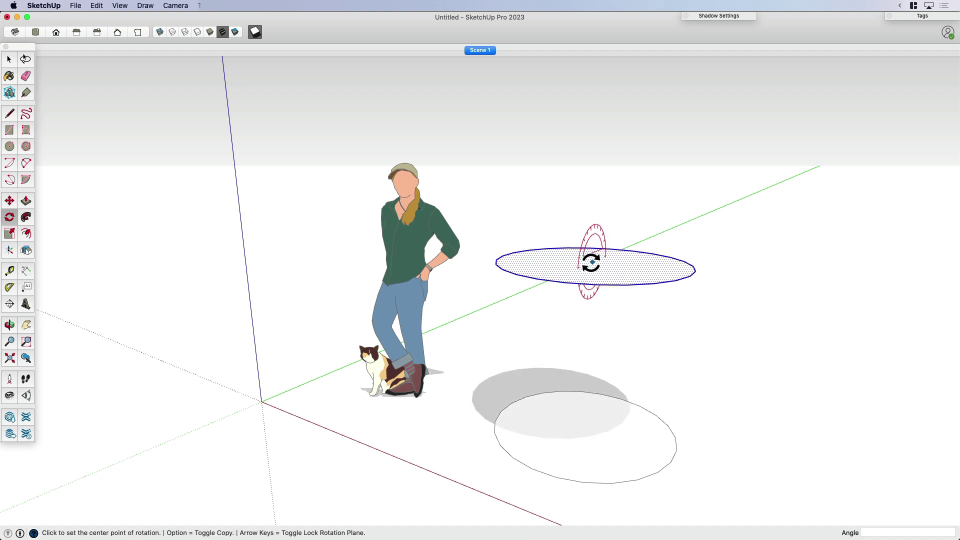
pyautogui.click(589, 262)
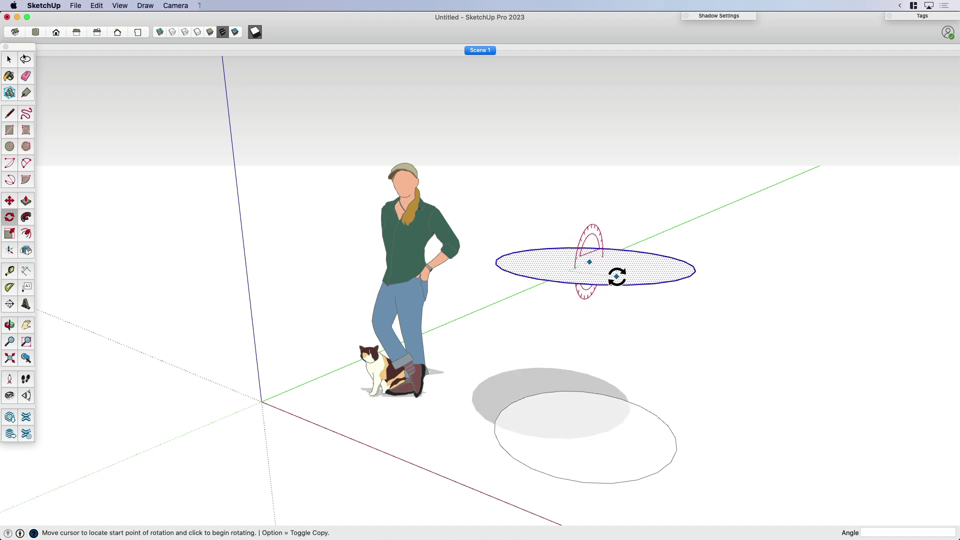
pyautogui.click(618, 275)
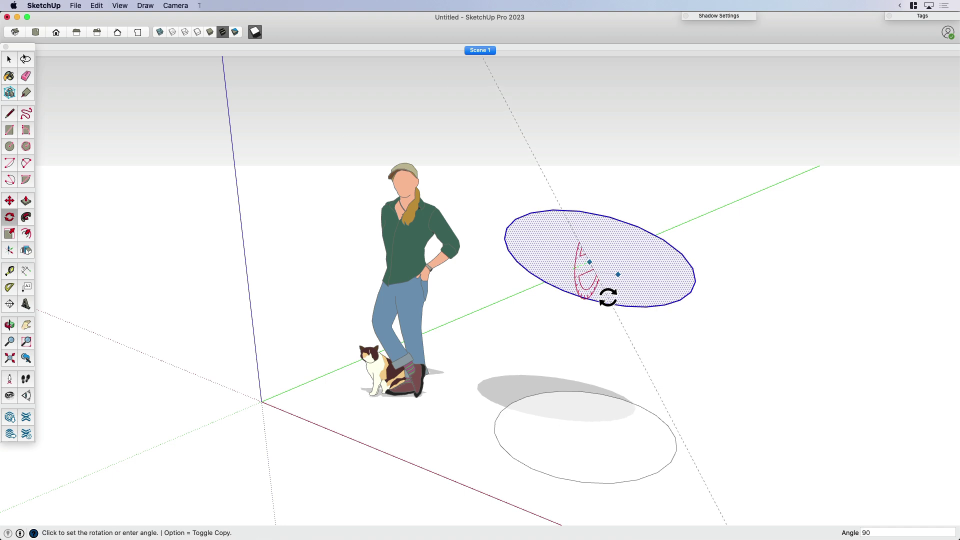
pyautogui.click(608, 299)
pyautogui.press('space')
pyautogui.click(372, 404)
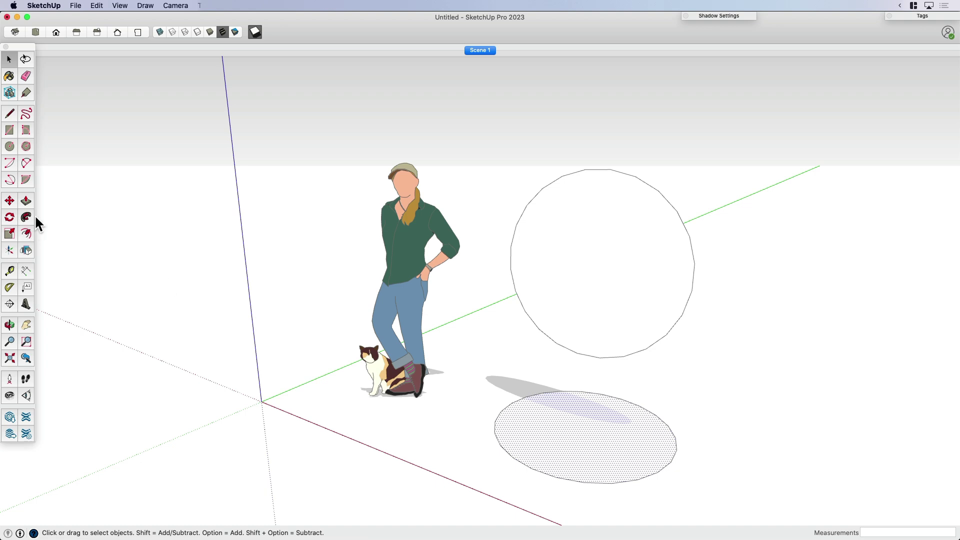
# - Sweep the upright circle along the ground circle into a sphere, then turn shadows off
pyautogui.click(26, 217)
pyautogui.click(633, 302)
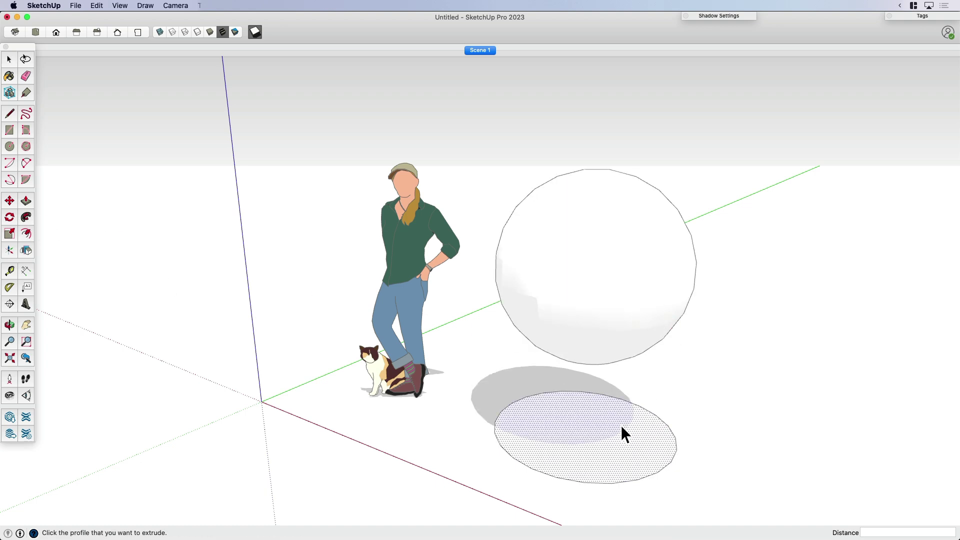
pyautogui.press('space')
pyautogui.doubleClick(589, 446)
pyautogui.moveTo(598, 436); pyautogui.dragTo(604, 464, button='middle')
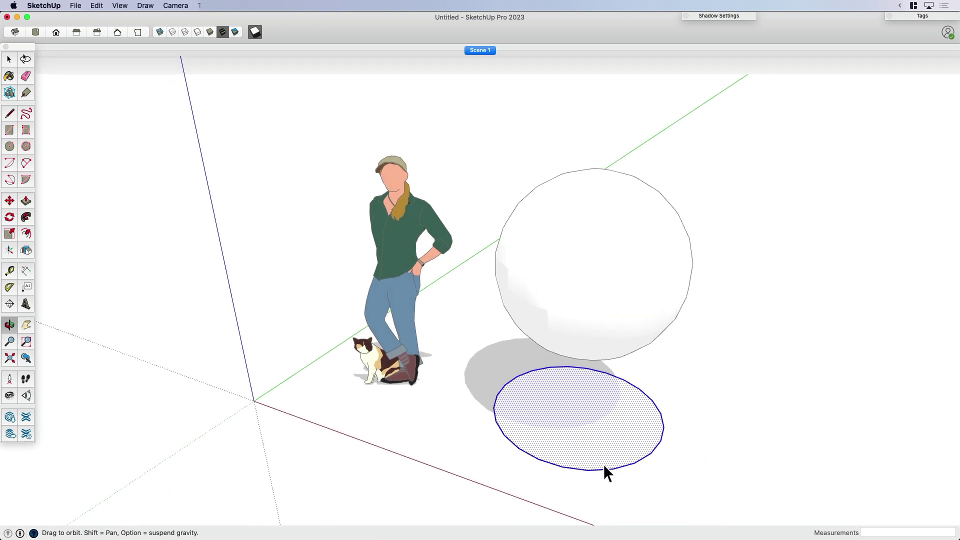
pyautogui.click(256, 31)
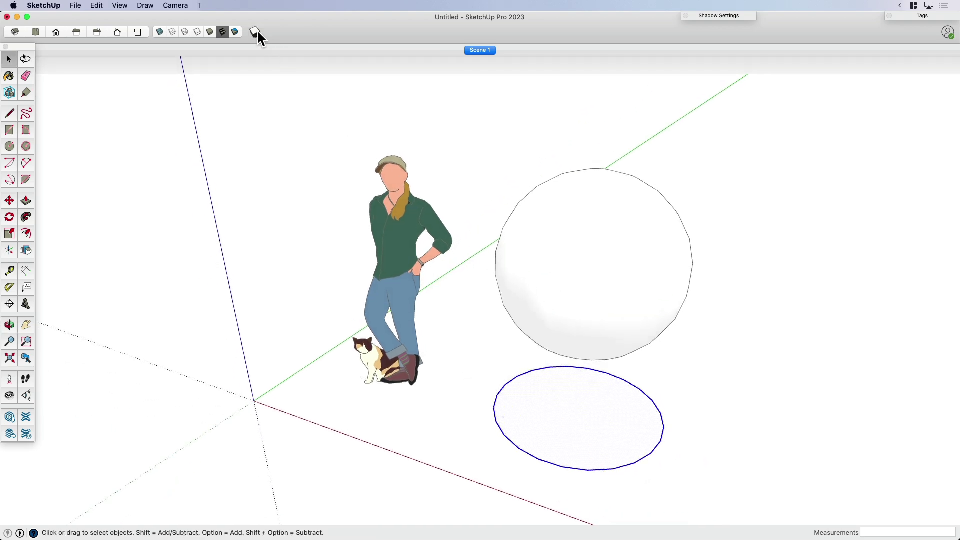
# - Paint the sphere with the Spindrift cyan-green colour
pyautogui.click(620, 283)
pyautogui.moveTo(620, 283); pyautogui.dragTo(601, 313, button='middle')
pyautogui.scroll(1, 601, 313)
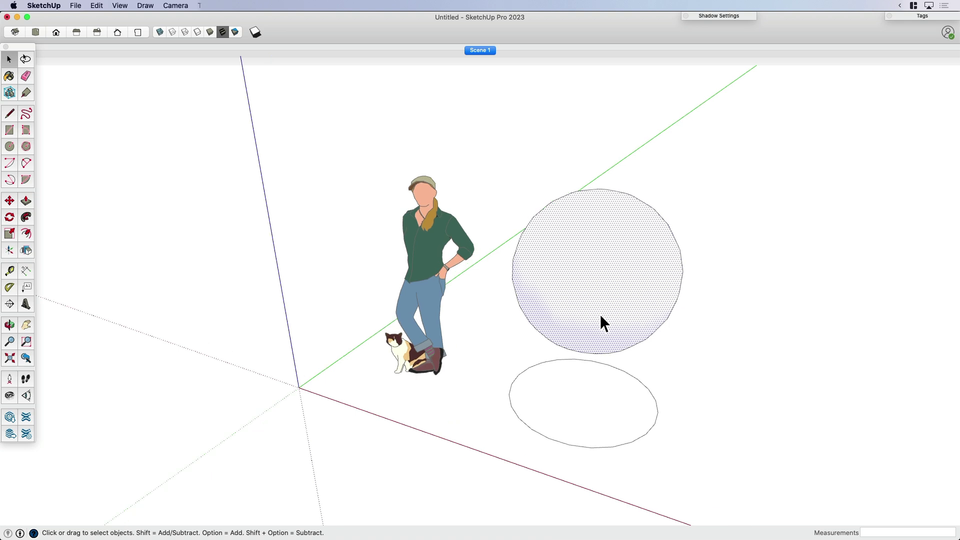
pyautogui.press('b')
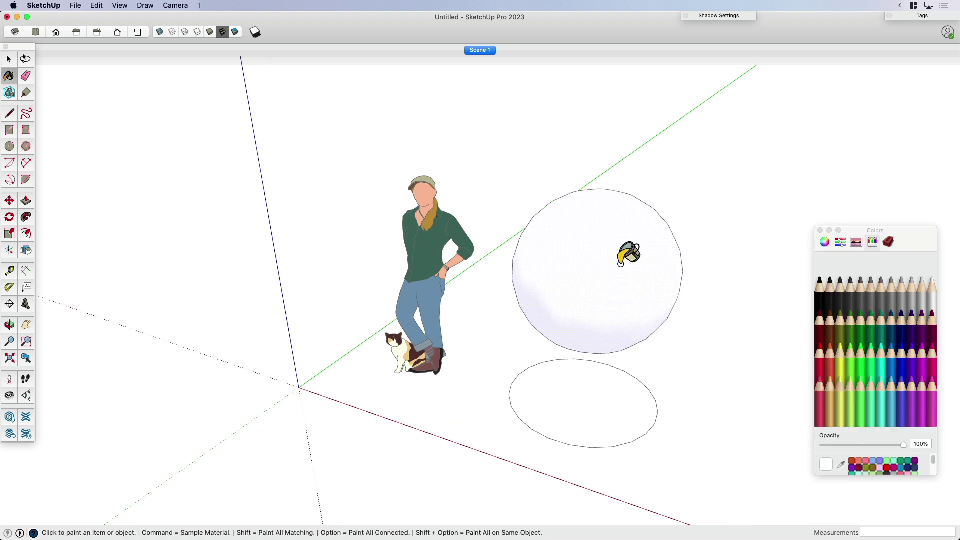
pyautogui.click(894, 414)
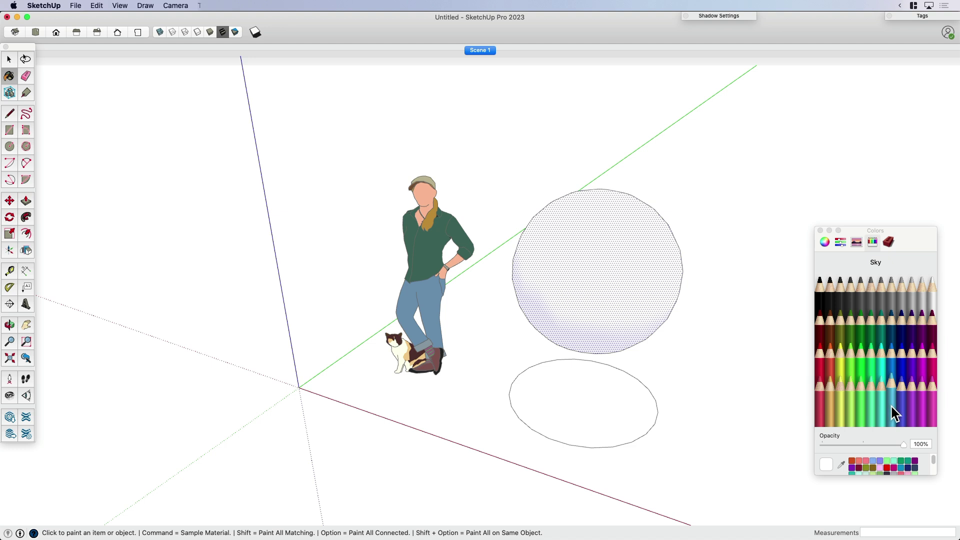
pyautogui.click(870, 404)
pyautogui.click(635, 250)
pyautogui.press('space')
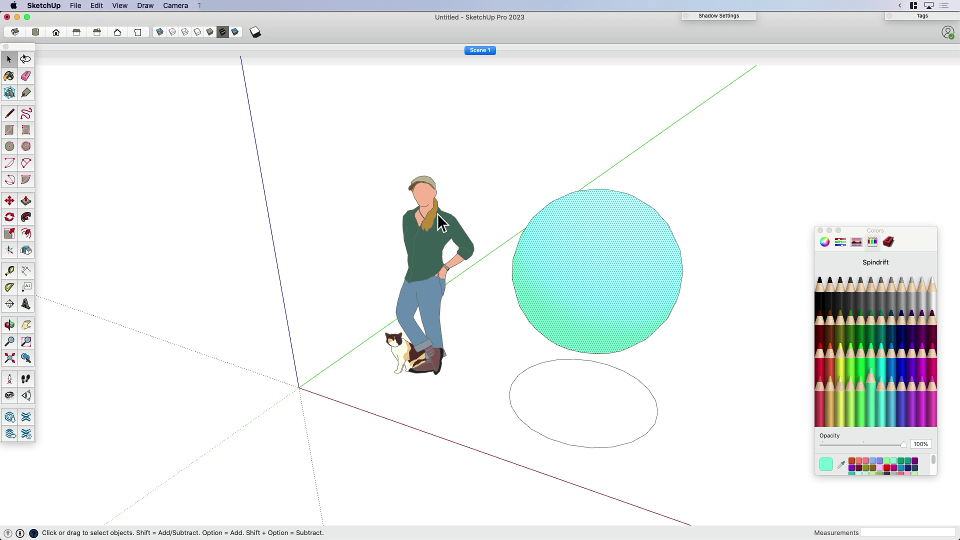
# - Copy the sphere to the clipboard from the Edit menu
pyautogui.click(98, 6)
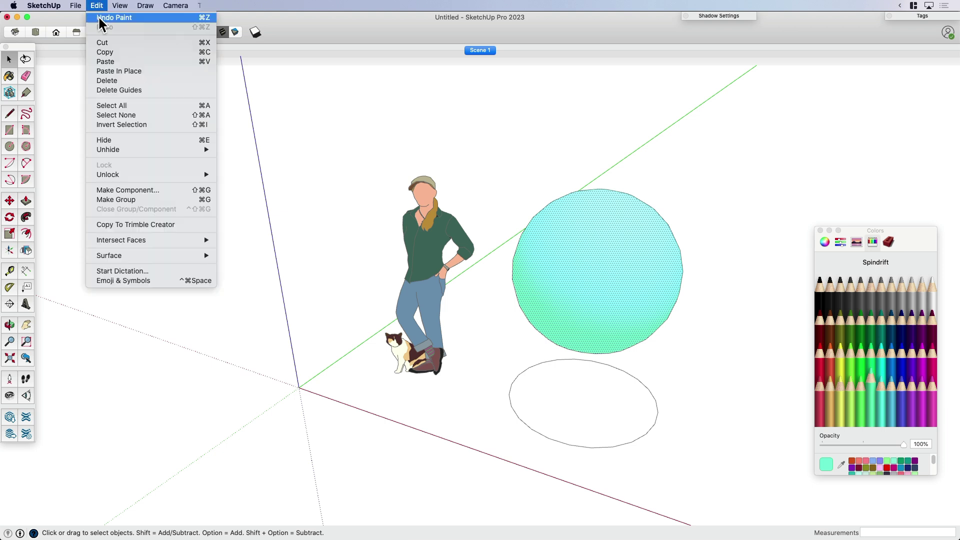
pyautogui.click(104, 52)
pyautogui.click(96, 6)
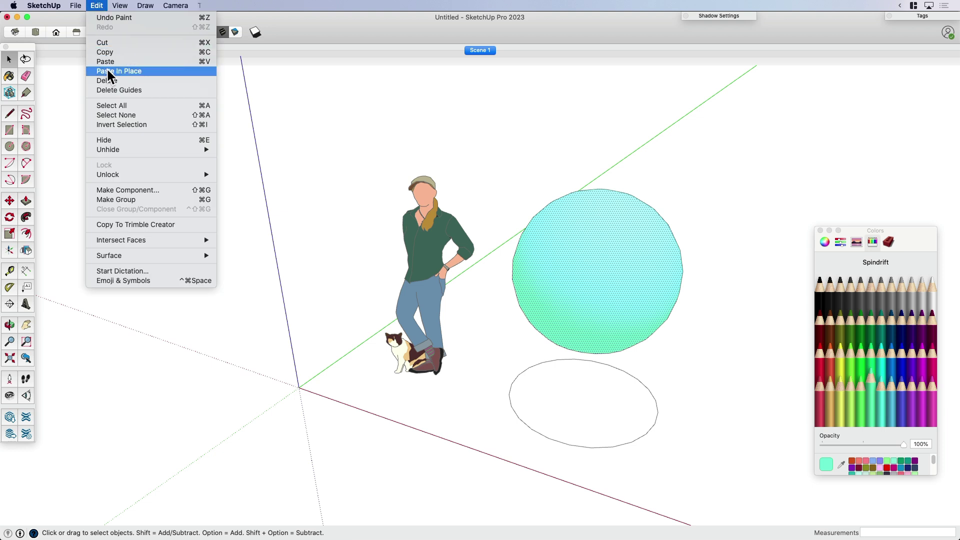
pyautogui.click(550, 230)
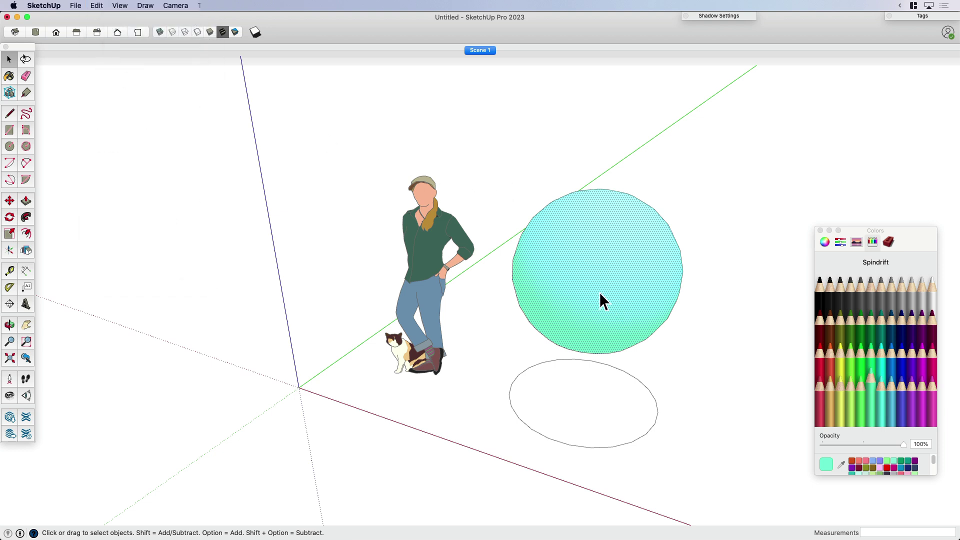
# - Make the whole sphere into a group
pyautogui.click(599, 292)
pyautogui.rightClick(583, 279)
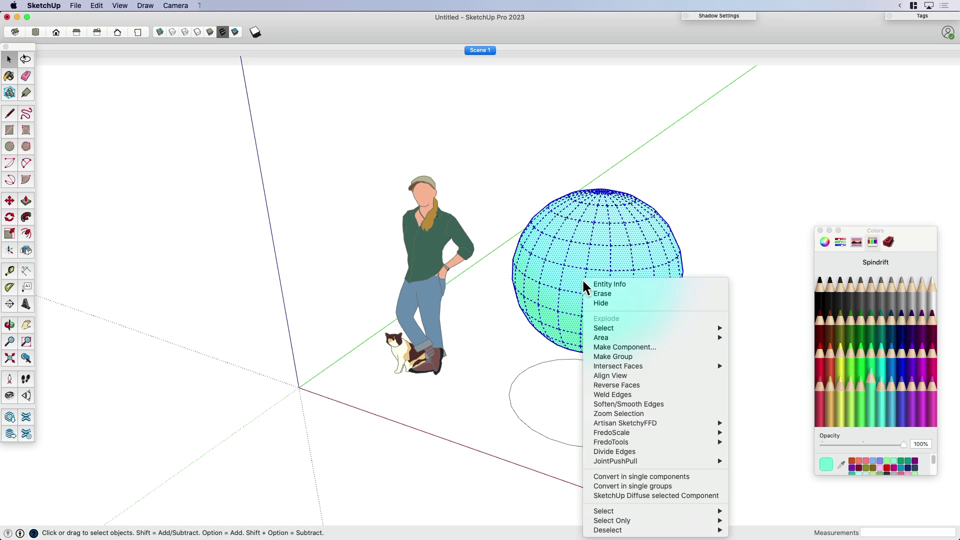
pyautogui.click(612, 357)
pyautogui.scroll(5, 650, 304)
pyautogui.moveTo(616, 310); pyautogui.dragTo(548, 242, button='middle')
pyautogui.scroll(-2, 547, 235)
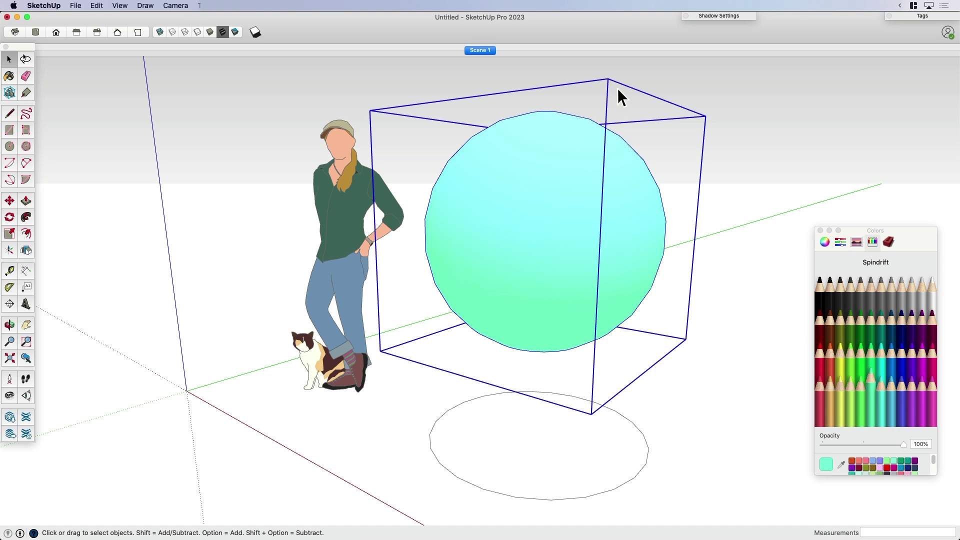
pyautogui.click(268, 165)
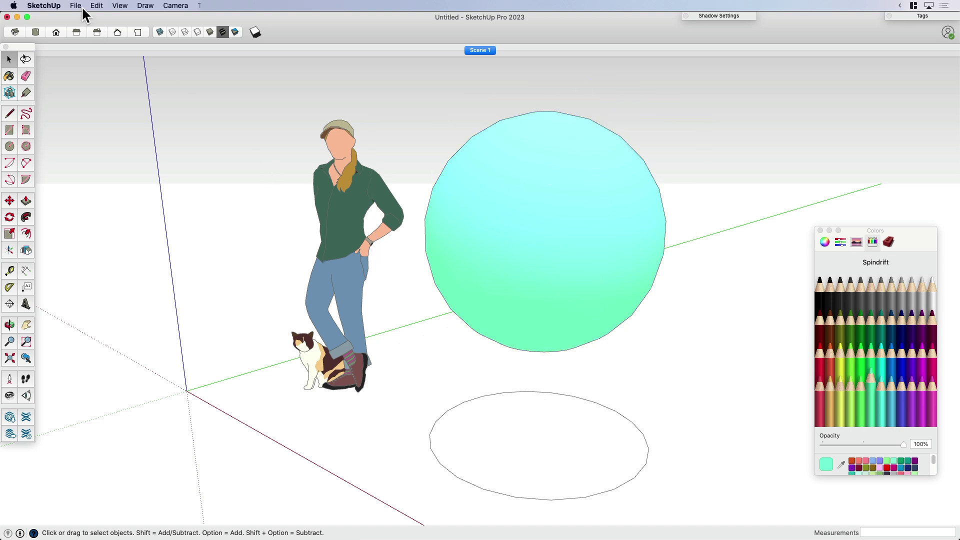
# - Paste the copied sphere in place at its original position
pyautogui.click(96, 6)
pyautogui.click(107, 70)
pyautogui.moveTo(632, 277); pyautogui.dragTo(552, 302, button='middle')
pyautogui.moveTo(598, 235); pyautogui.dragTo(542, 242, button='middle')
# - Paint the sphere with the Ocean dark blue colour
pyautogui.press('b')
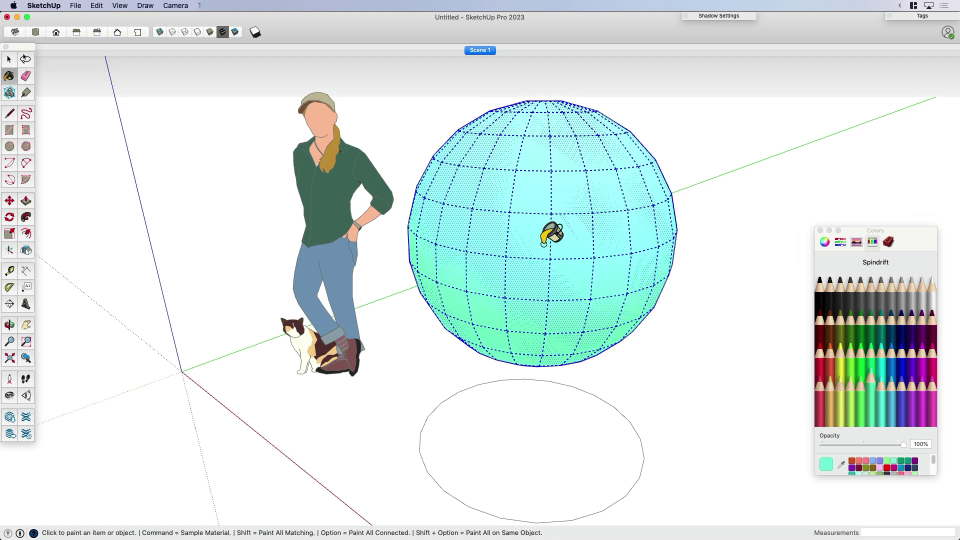
pyautogui.click(932, 302)
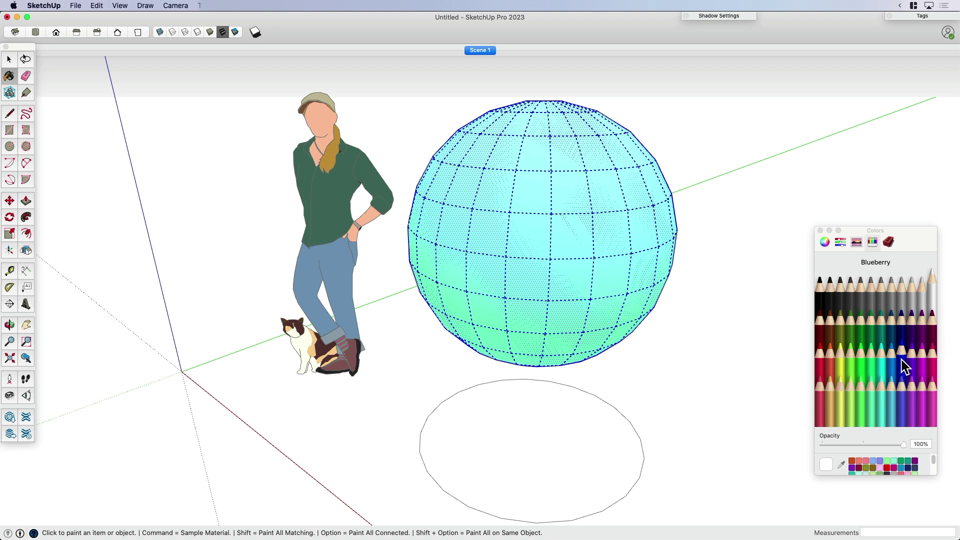
pyautogui.click(891, 331)
pyautogui.click(546, 236)
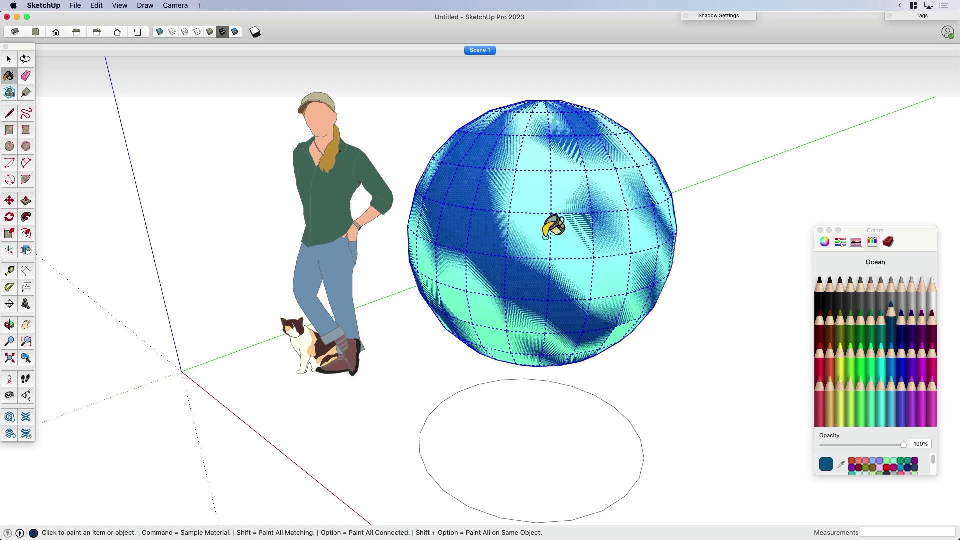
pyautogui.press('space')
pyautogui.moveTo(583, 295); pyautogui.dragTo(574, 313, button='middle')
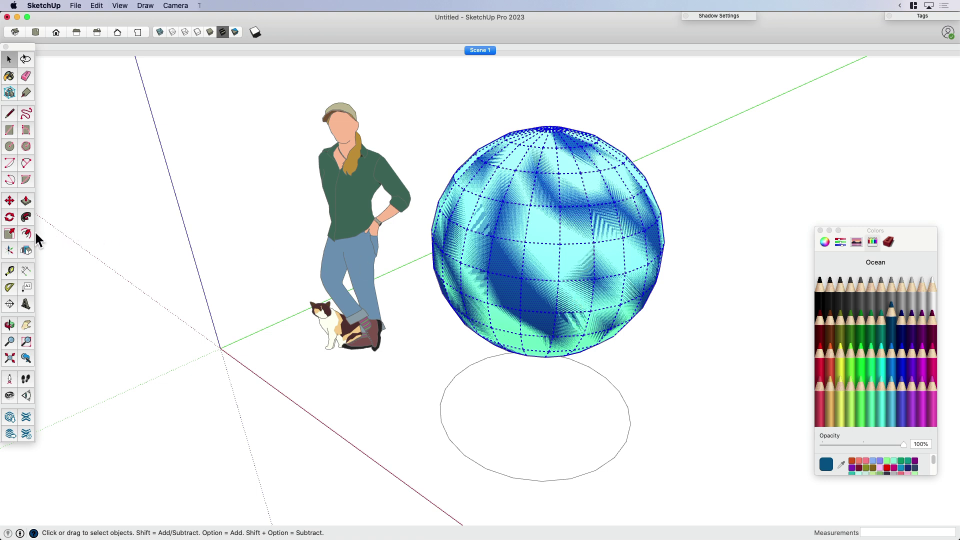
# - Scale the sphere slightly larger uniformly about its centre and deselect it
pyautogui.click(10, 233)
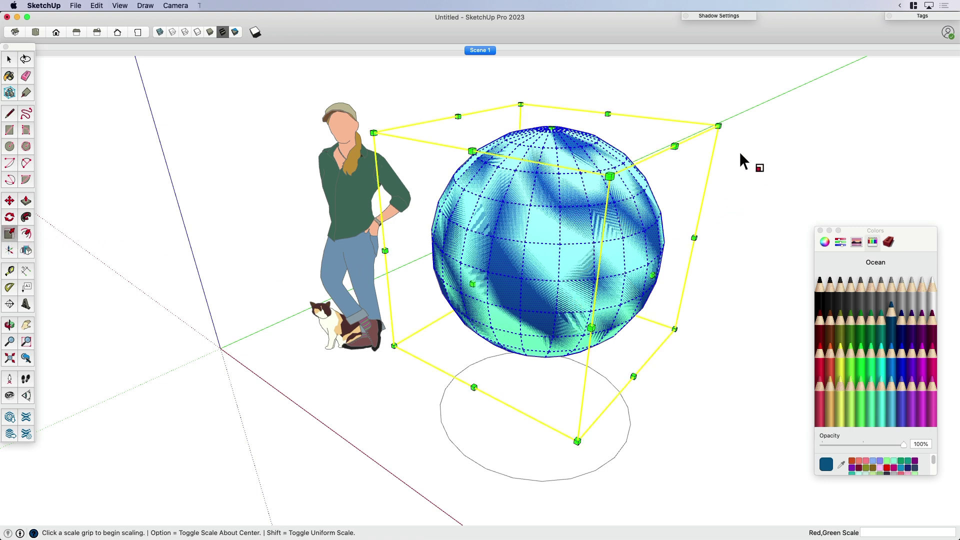
pyautogui.click(718, 126)
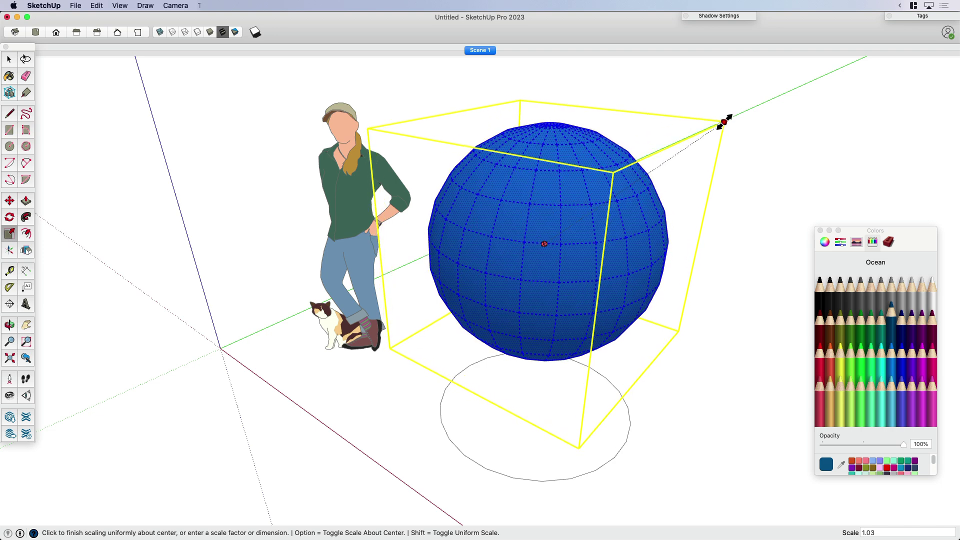
pyautogui.click(724, 121)
pyautogui.press('space')
pyautogui.click(716, 204)
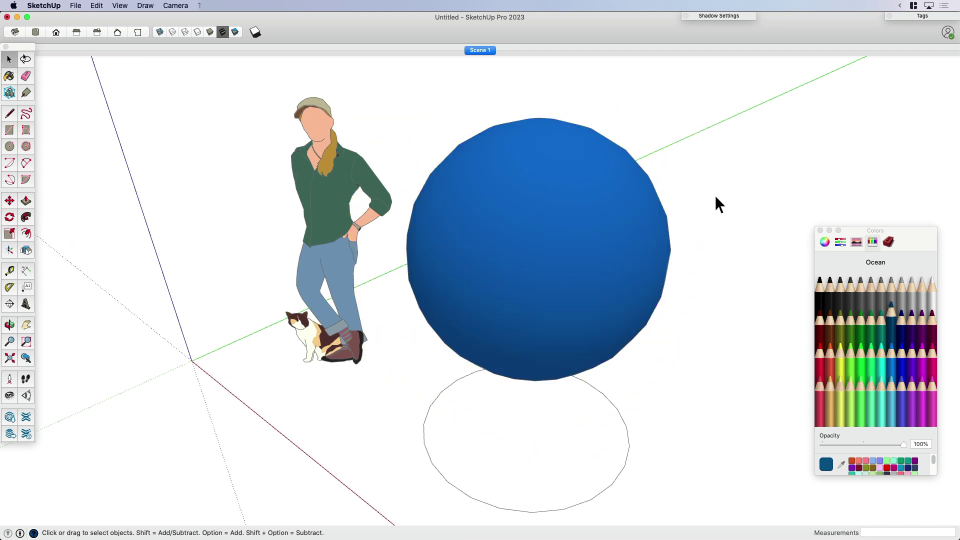
pyautogui.moveTo(716, 203); pyautogui.dragTo(540, 249, button='middle')
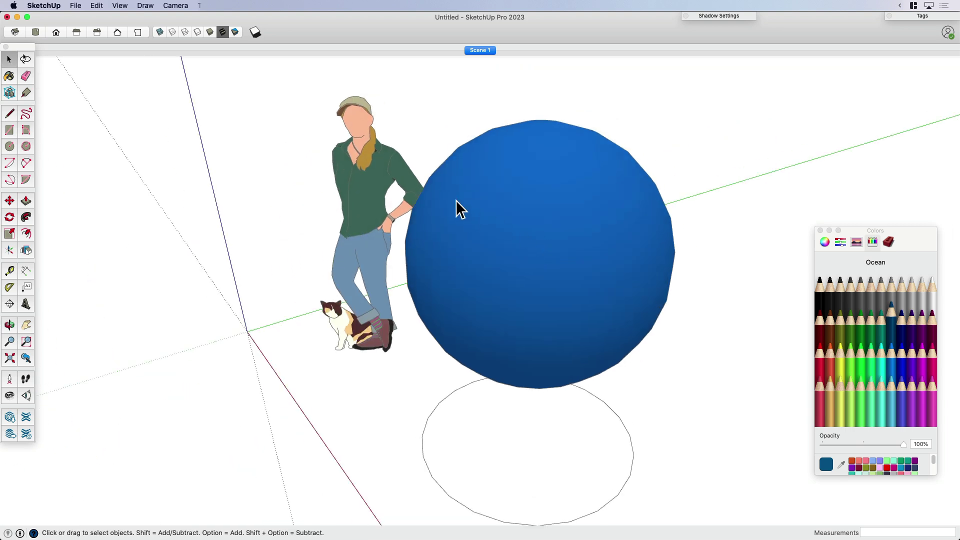
# - Place a section plane on the sphere and move it deeper into it
pyautogui.click(205, 6)
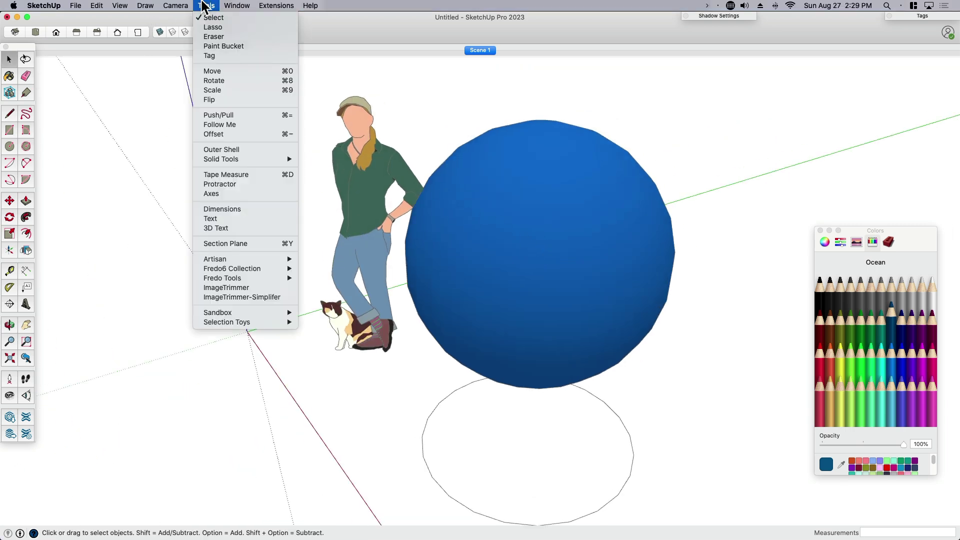
pyautogui.click(223, 243)
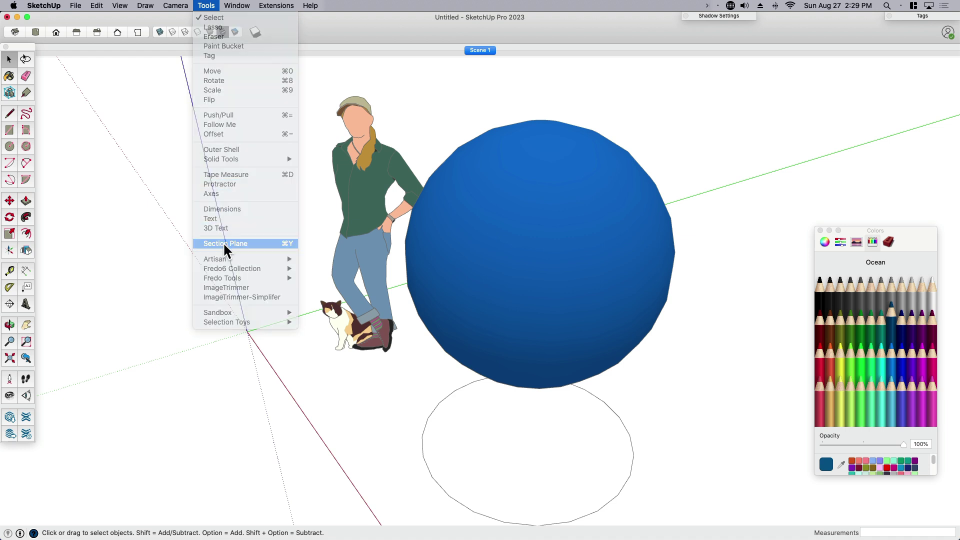
pyautogui.click(469, 267)
pyautogui.click(553, 118)
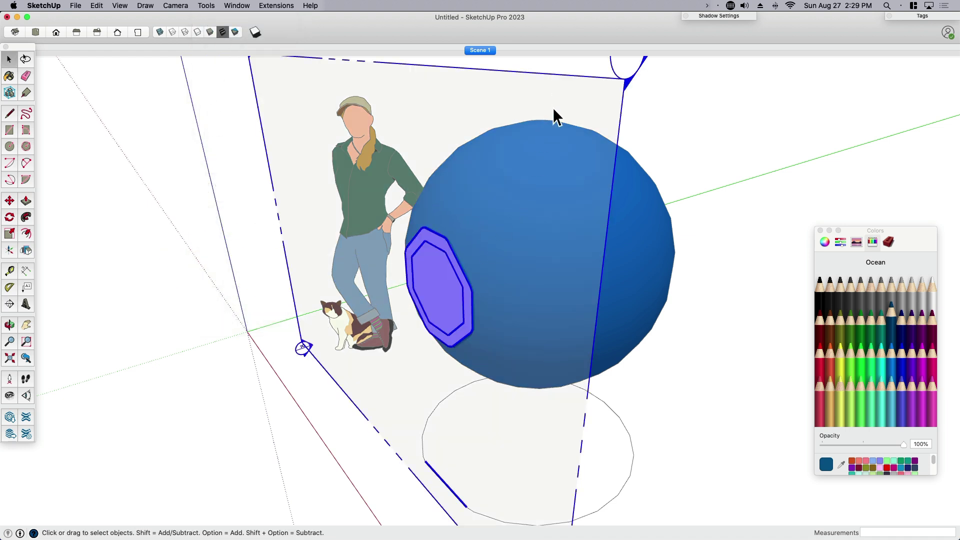
pyautogui.press('m')
pyautogui.click(562, 118)
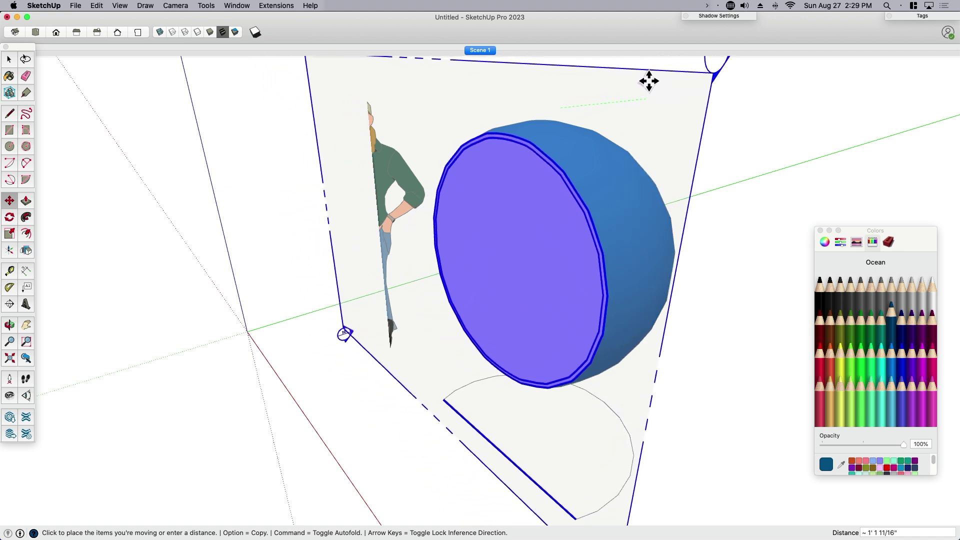
pyautogui.click(646, 82)
pyautogui.press('space')
# - Turn off Section Fill in the Styles panel's Modeling settings
pyautogui.click(245, 6)
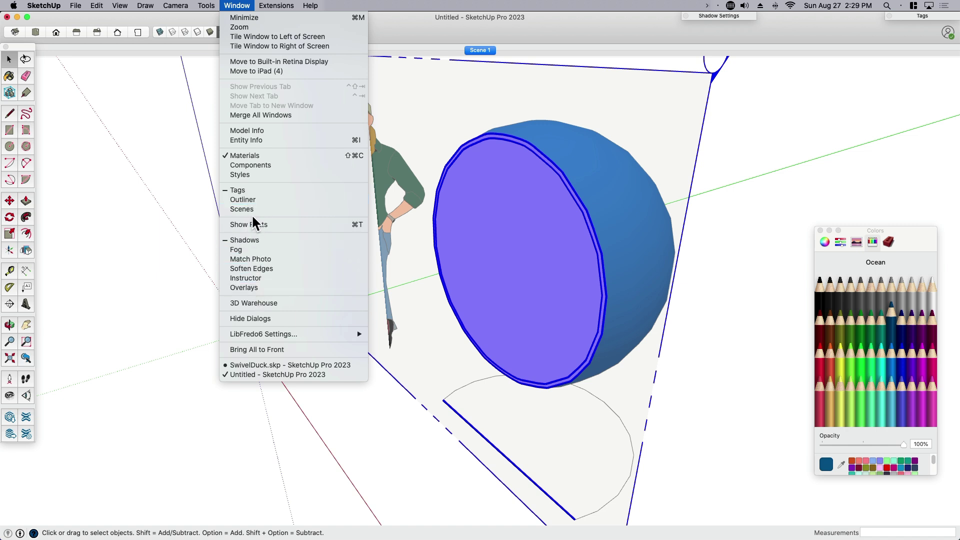
pyautogui.click(344, 175)
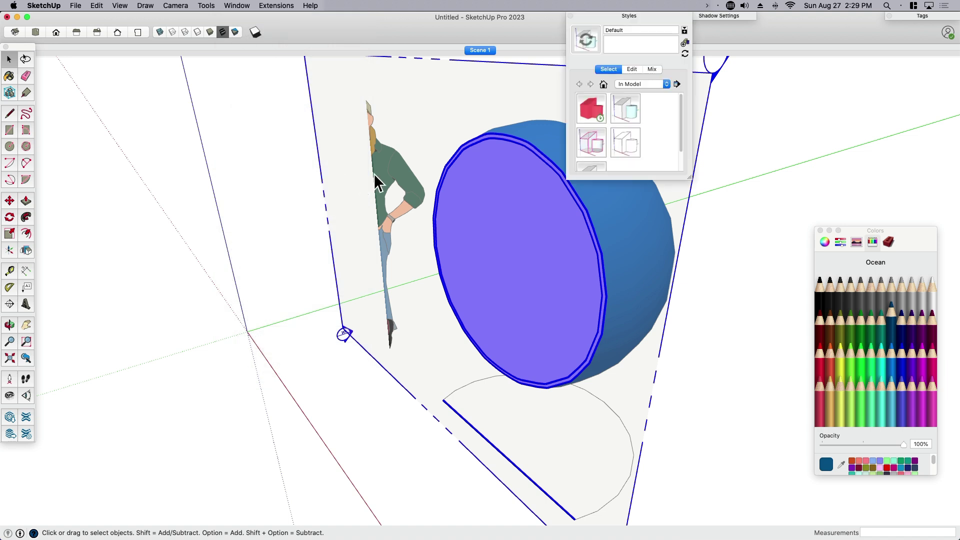
pyautogui.click(632, 70)
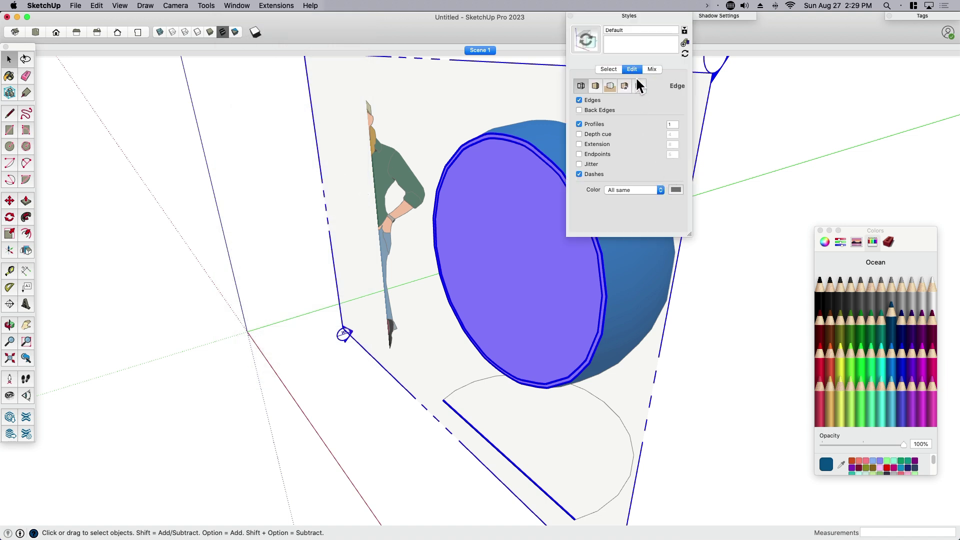
pyautogui.click(640, 86)
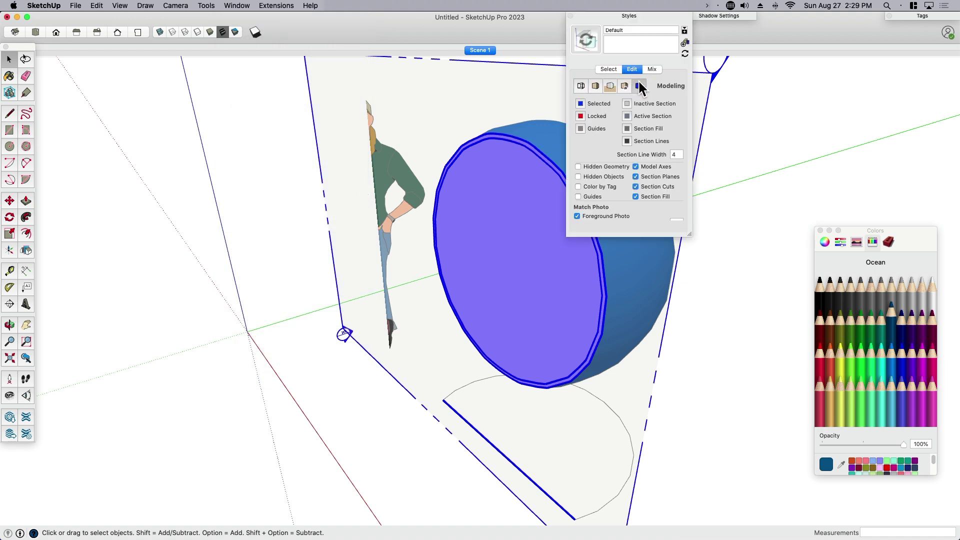
pyautogui.click(653, 197)
pyautogui.click(624, 16)
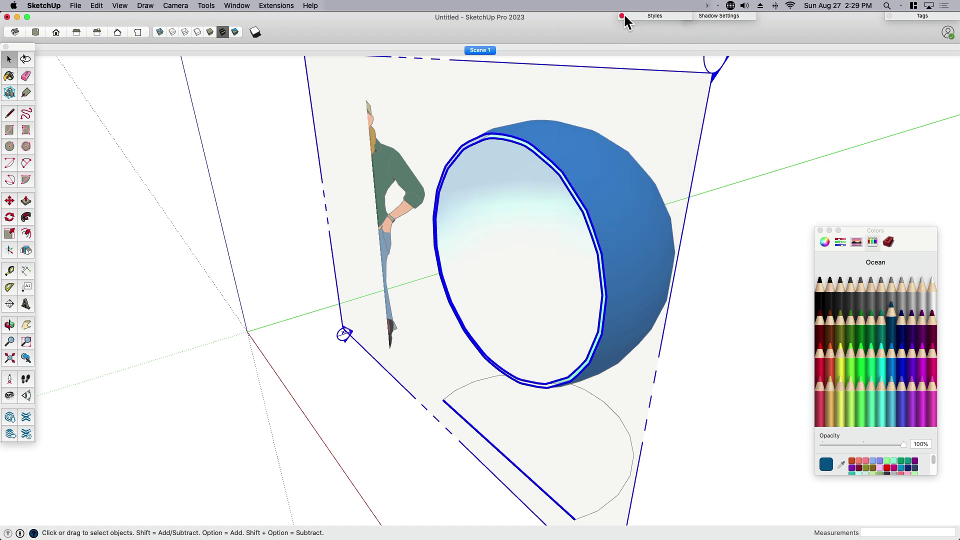
pyautogui.scroll(-2, 702, 209)
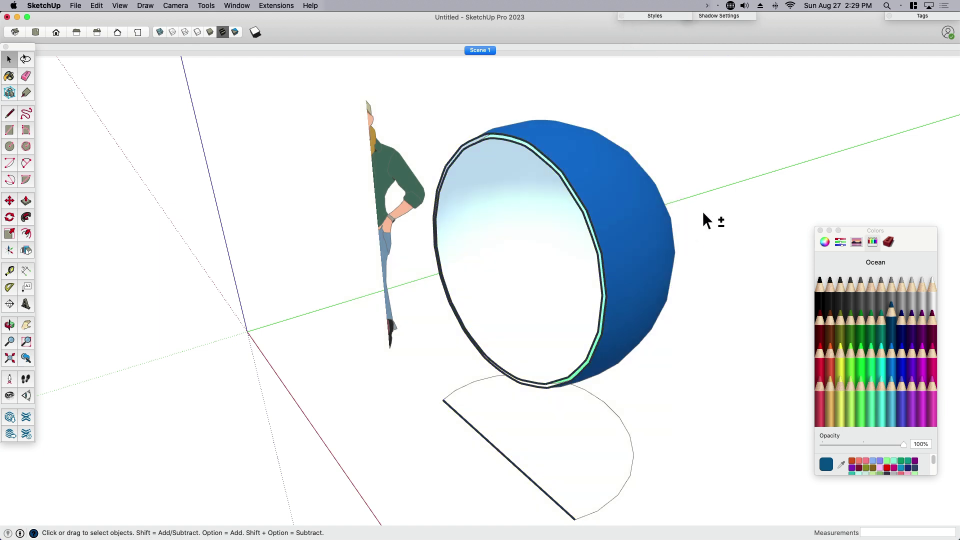
pyautogui.moveTo(595, 245); pyautogui.dragTo(562, 180, button='middle')
pyautogui.scroll(4, 562, 180)
pyautogui.moveTo(568, 134); pyautogui.dragTo(586, 83, button='middle')
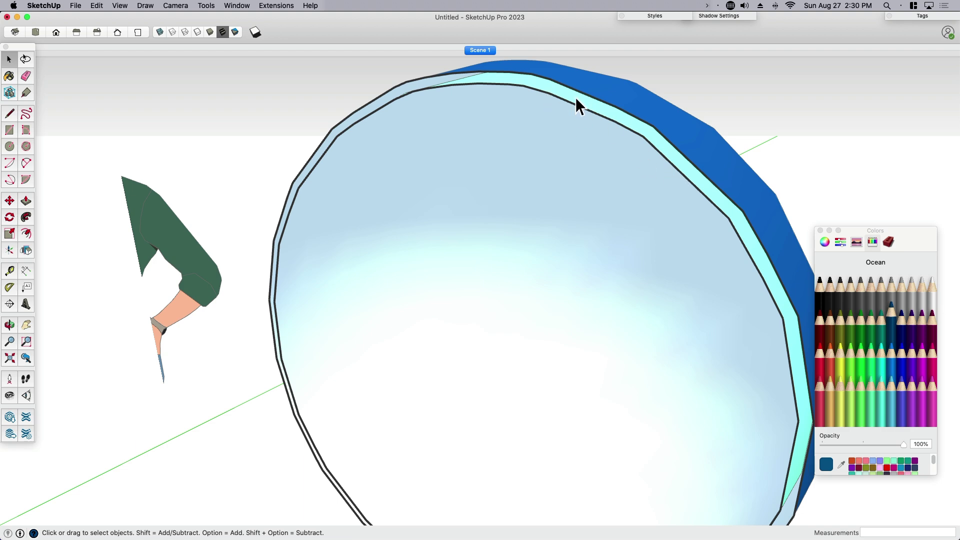
# - Paint the thin cut ring Ocean blue
pyautogui.moveTo(574, 98); pyautogui.dragTo(595, 78, button='middle')
pyautogui.click(596, 82)
pyautogui.scroll(1, 596, 82)
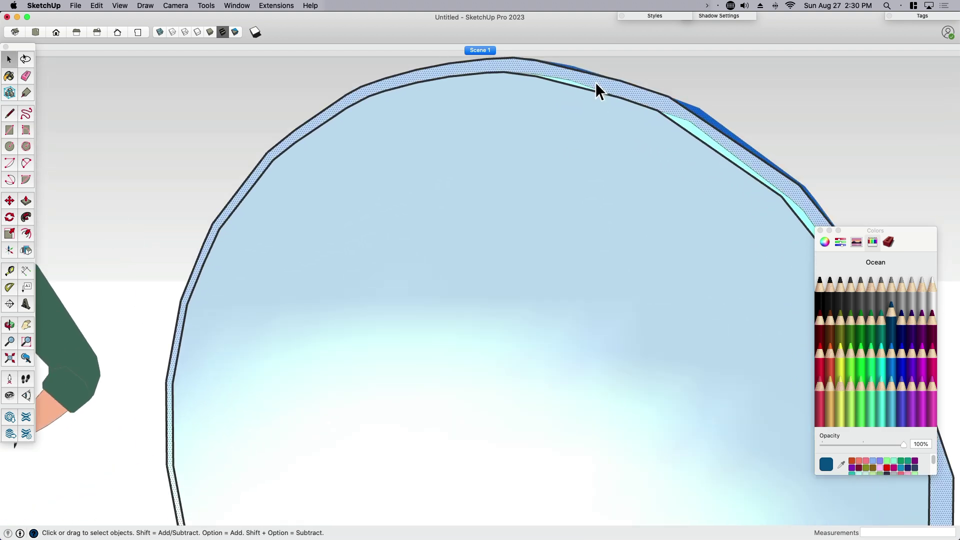
pyautogui.press('b')
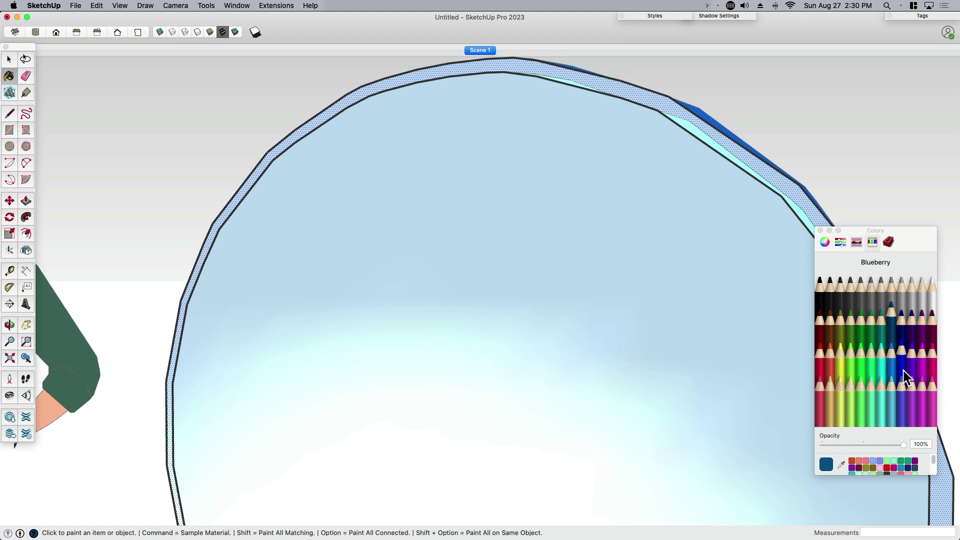
pyautogui.click(594, 79)
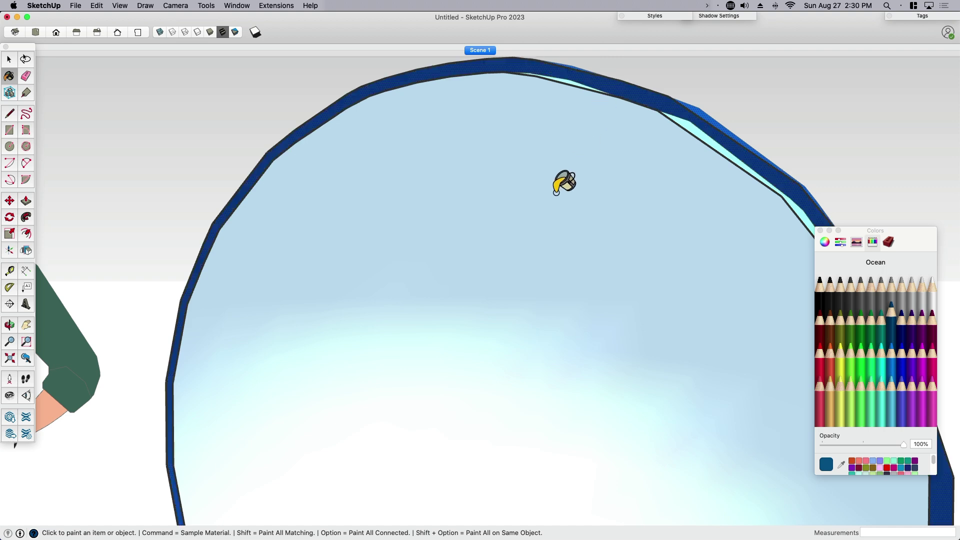
# - Paint the outer shell with the transparent colour
pyautogui.scroll(-5, 564, 182)
pyautogui.moveTo(532, 246)
pyautogui.mouseDown(button='middle')
pyautogui.moveTo(433, 287)
pyautogui.moveTo(568, 327)
pyautogui.mouseUp(button='middle')
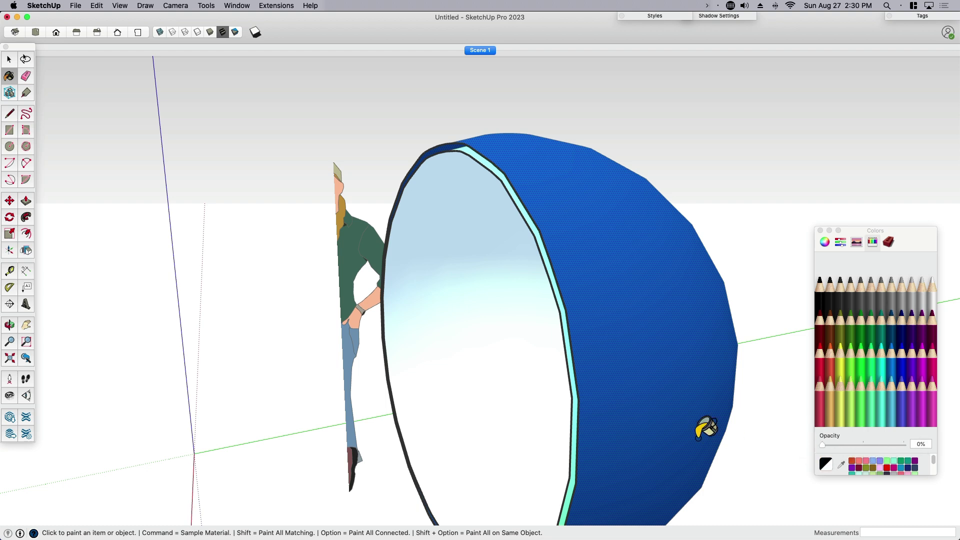
pyautogui.click(598, 189)
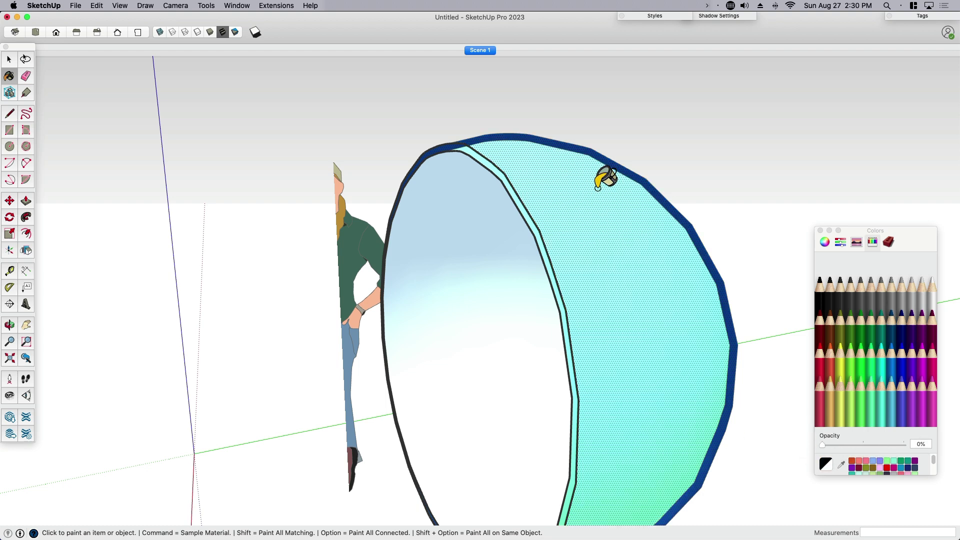
pyautogui.press('space')
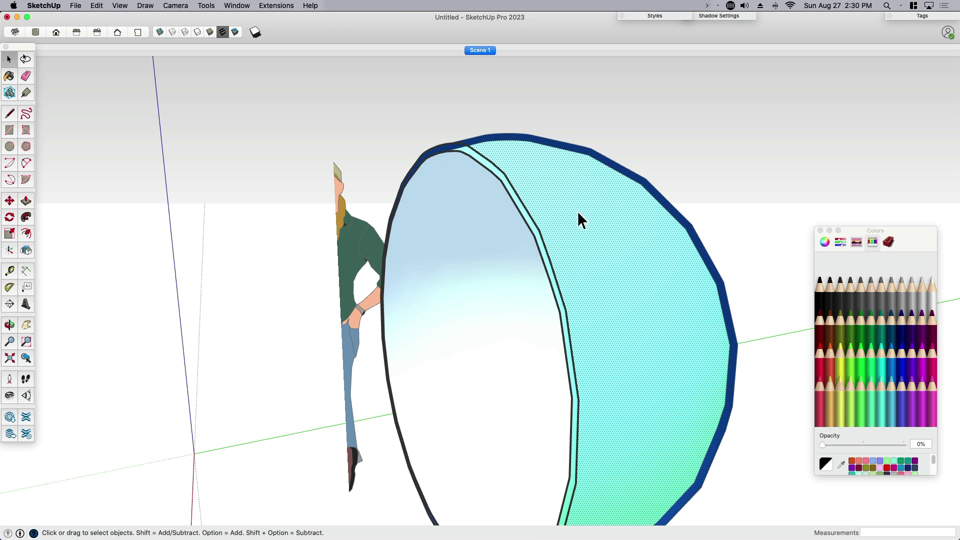
# - Undo the shell paint and paint the cut rim Strawberry pink
pyautogui.scroll(-4, 598, 191)
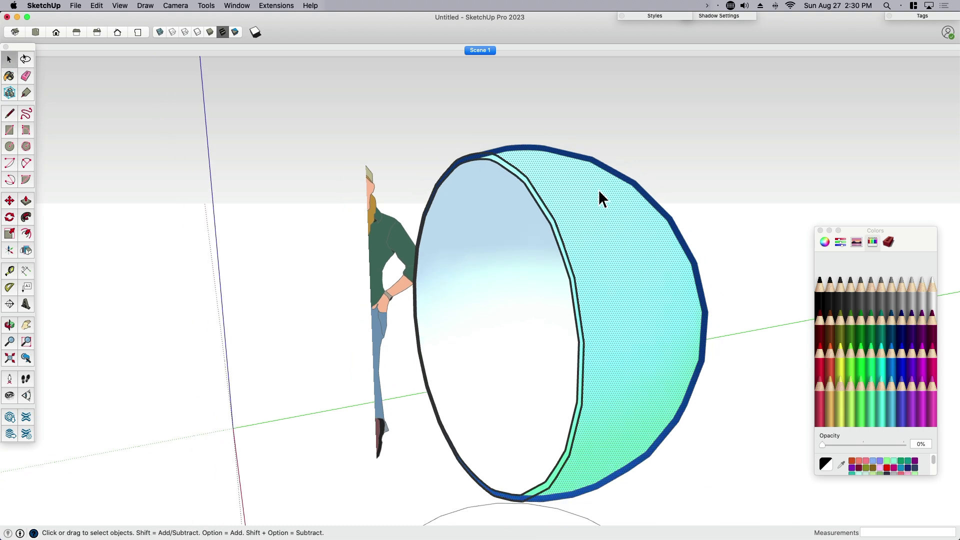
pyautogui.press('cmd+z')
pyautogui.press('b')
pyautogui.moveTo(755, 125); pyautogui.dragTo(956, 338, button='middle')
pyautogui.click(931, 371)
pyautogui.scroll(5, 485, 159)
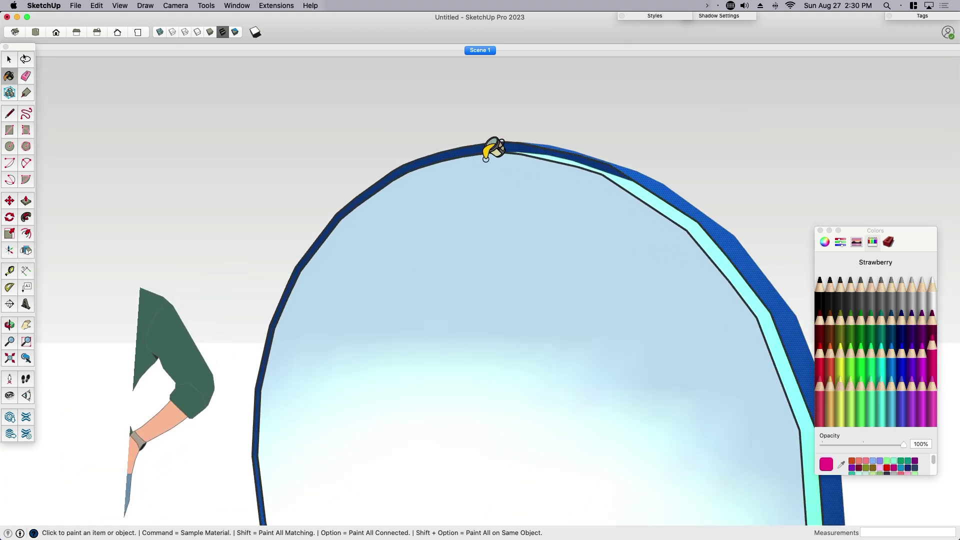
pyautogui.click(509, 145)
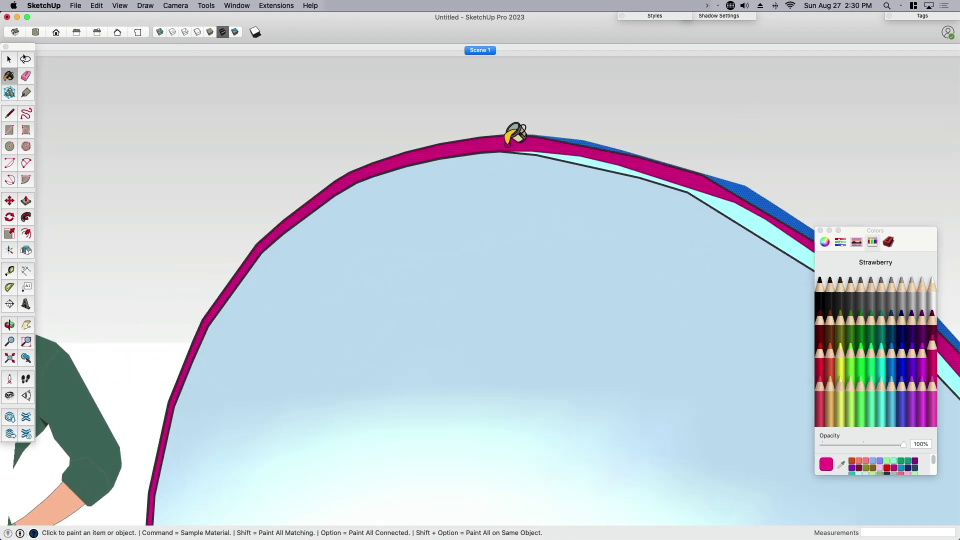
pyautogui.scroll(-3, 448, 173)
# - Set the colour's opacity to 0% and paint the outer shell transparent
pyautogui.moveTo(447, 172); pyautogui.dragTo(522, 283, button='middle')
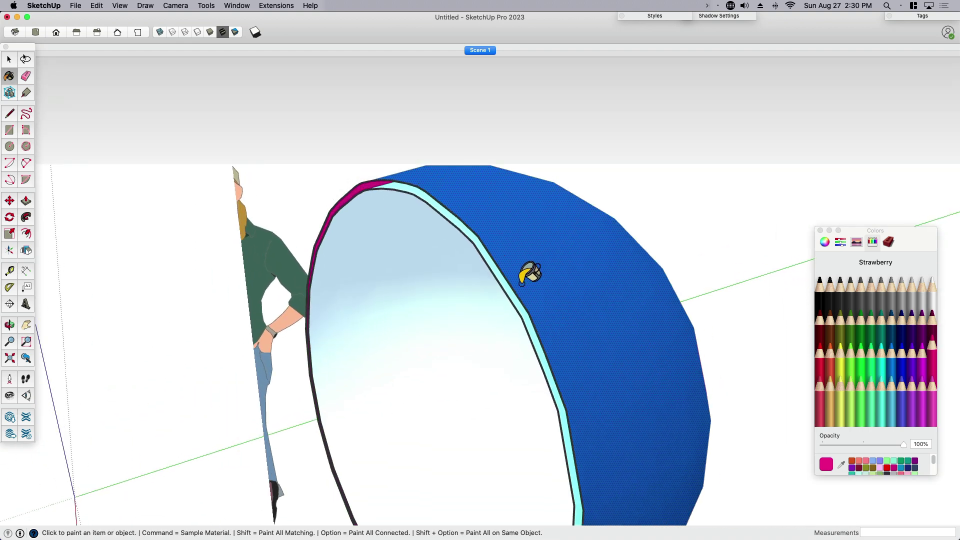
pyautogui.moveTo(854, 445); pyautogui.dragTo(822, 445)
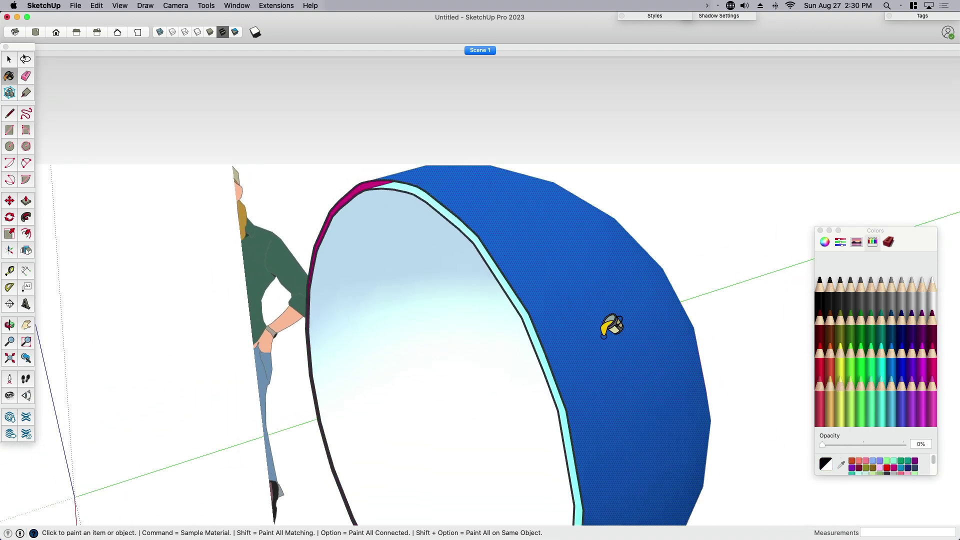
pyautogui.click(517, 210)
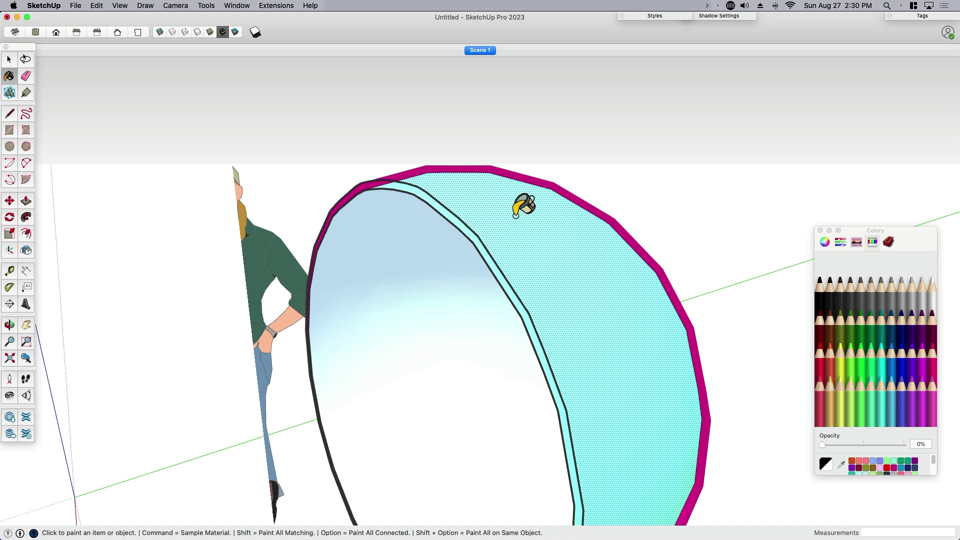
pyautogui.scroll(-3, 519, 206)
pyautogui.press('space')
pyautogui.moveTo(638, 285); pyautogui.dragTo(743, 287, button='middle')
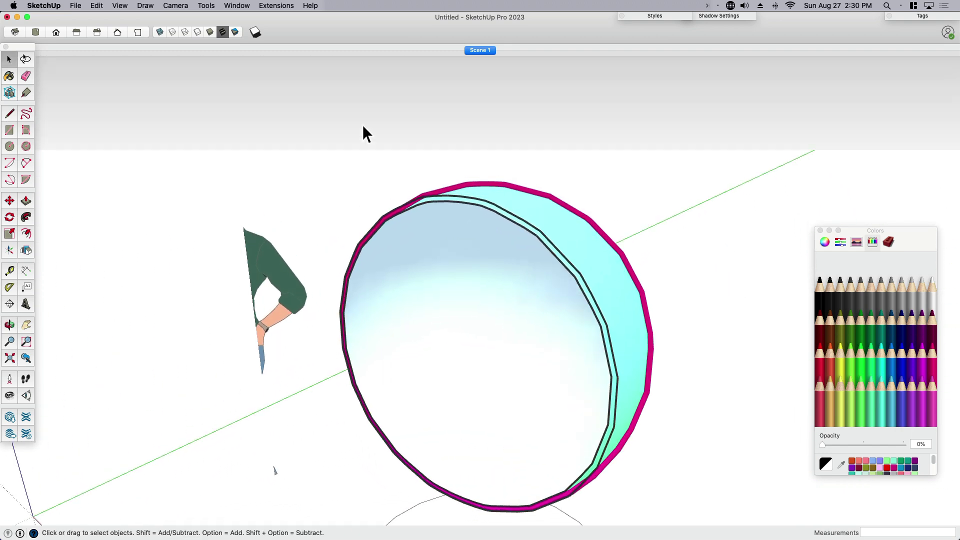
# - Hide the section cut and select the cyan sphere group
pyautogui.click(120, 5)
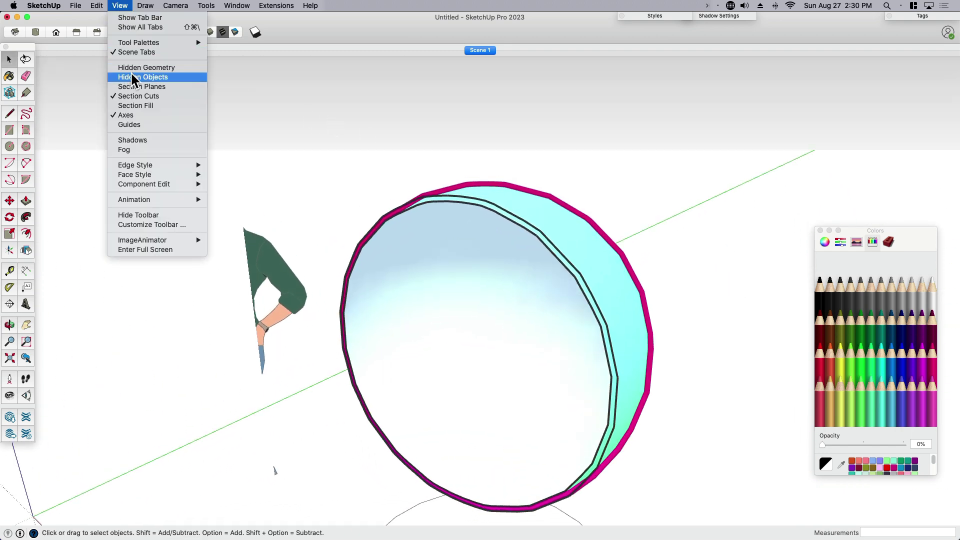
pyautogui.click(145, 95)
pyautogui.click(532, 193)
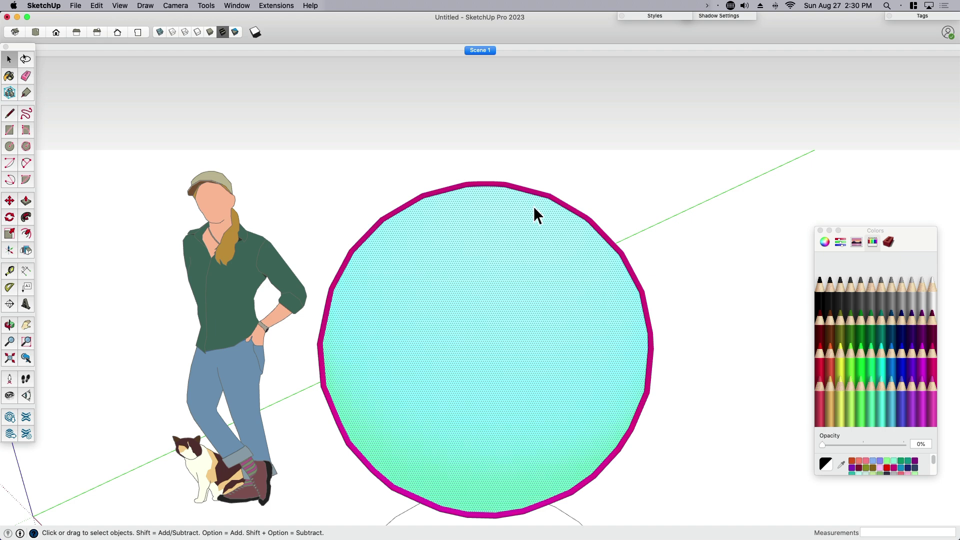
pyautogui.click(533, 206)
pyautogui.moveTo(533, 206); pyautogui.dragTo(613, 185, button='middle')
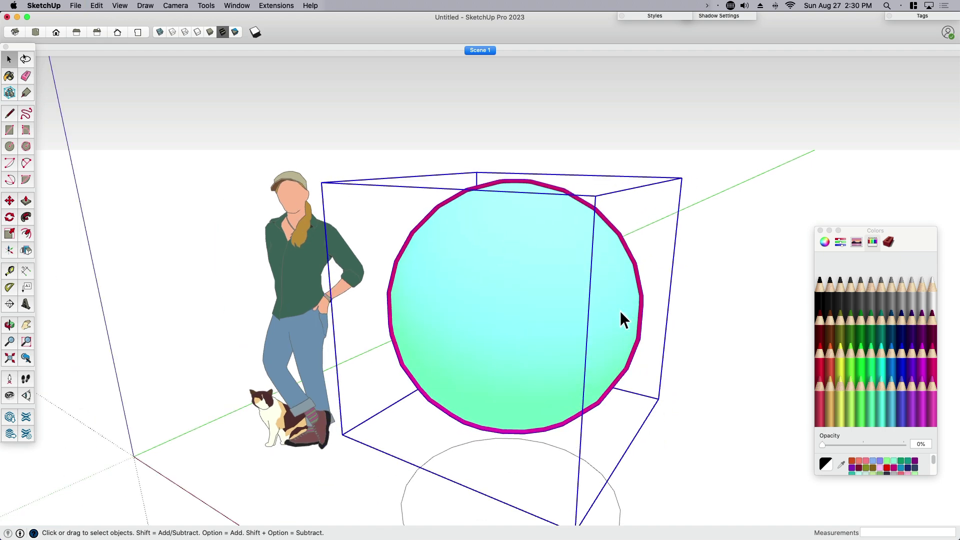
# - Start moving the sphere twice but cancel, leaving it in place
pyautogui.press('m')
pyautogui.click(696, 463)
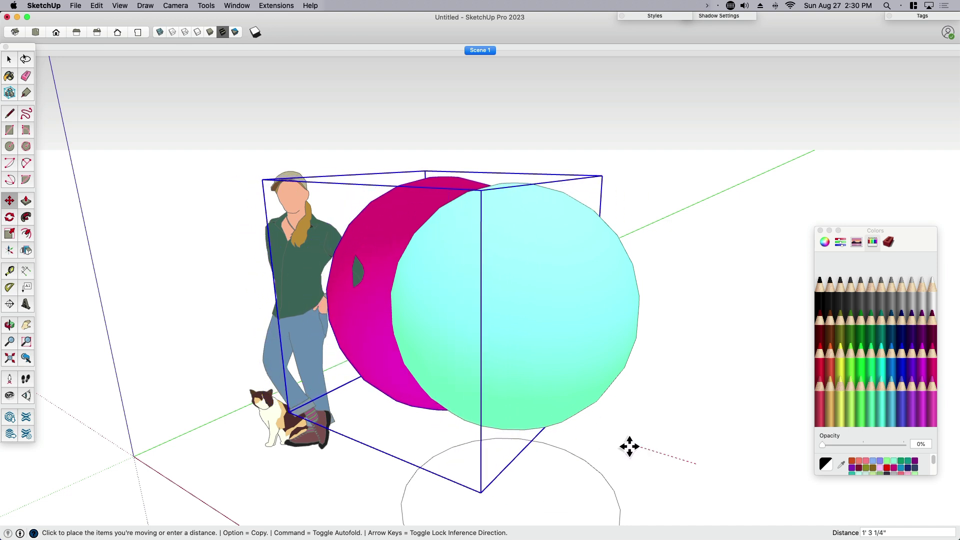
pyautogui.press('space')
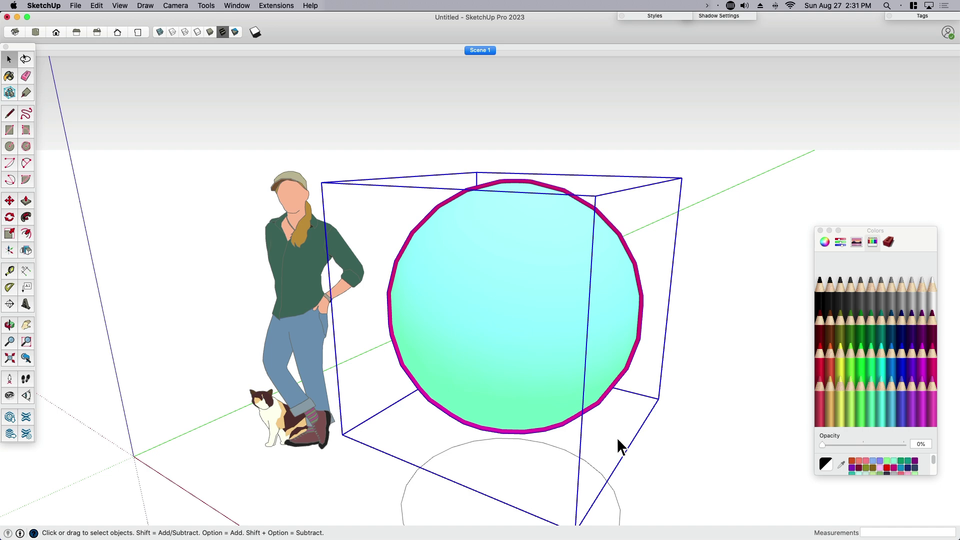
pyautogui.press('m')
pyautogui.click(617, 437)
pyautogui.press('space')
pyautogui.moveTo(573, 474); pyautogui.dragTo(625, 445, button='middle')
# - Enlarge the sphere slightly, scaling uniformly about its centre
pyautogui.press('s')
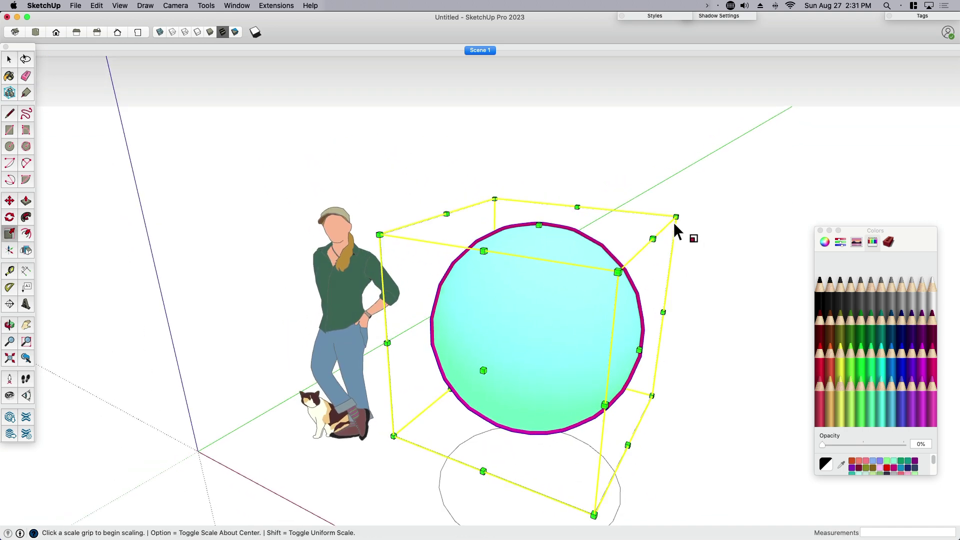
pyautogui.click(676, 216)
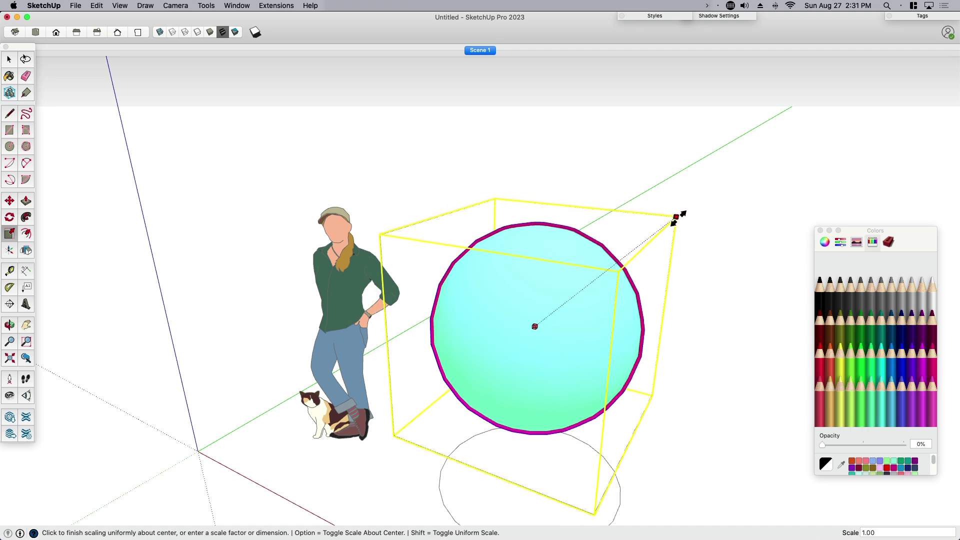
pyautogui.click(681, 214)
pyautogui.moveTo(557, 485); pyautogui.dragTo(649, 410, button='middle')
pyautogui.press('space')
# - Move-copy the cyan sphere straight up so the copy sits above the original
pyautogui.moveTo(685, 357); pyautogui.dragTo(698, 400, button='middle')
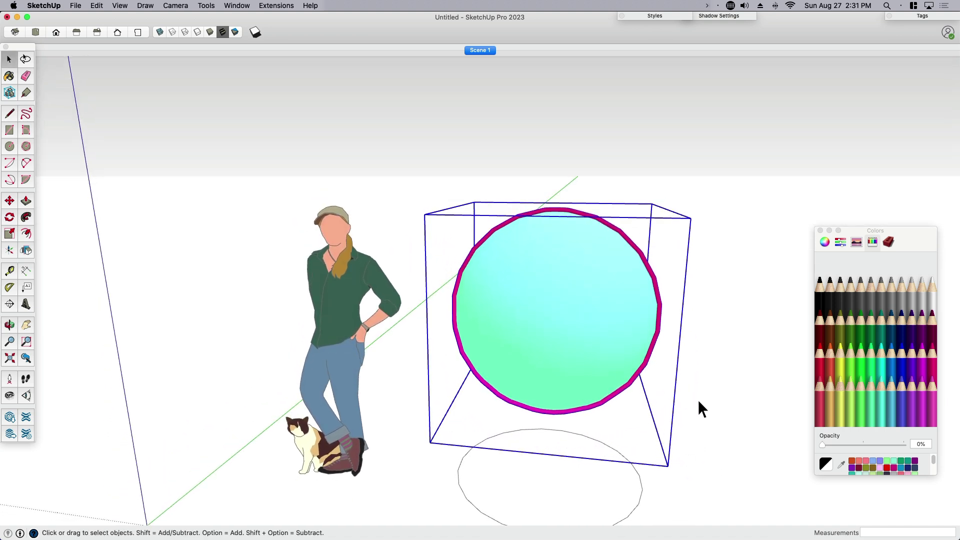
pyautogui.moveTo(718, 396); pyautogui.dragTo(571, 302)
pyautogui.press('super+c')
pyautogui.press('m')
pyautogui.click(698, 398)
pyautogui.press('alt')
pyautogui.click(703, 311)
pyautogui.press('space')
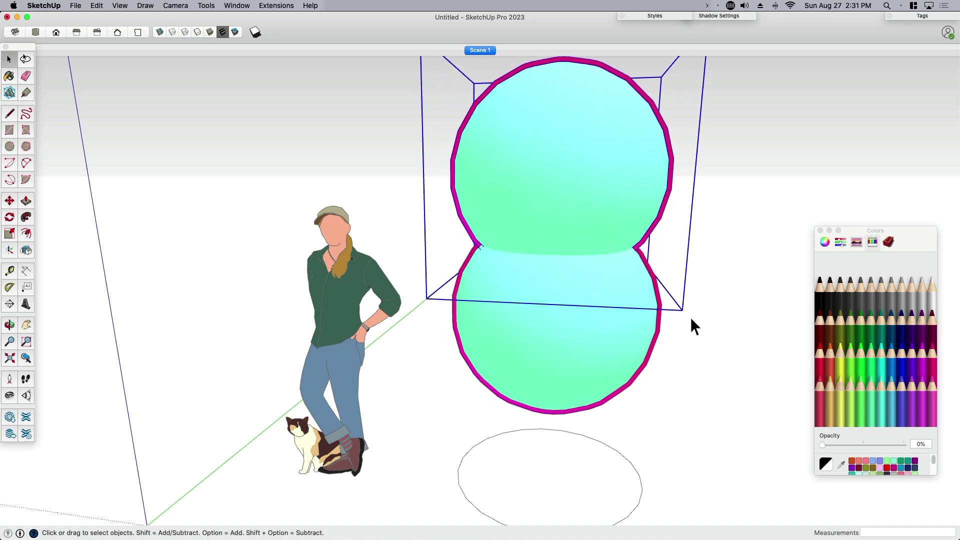
# - Scale the top sphere copy down to about two-thirds (0.67) of its size
pyautogui.moveTo(691, 317); pyautogui.dragTo(650, 260, button='middle')
pyautogui.press('s')
pyautogui.click(688, 142)
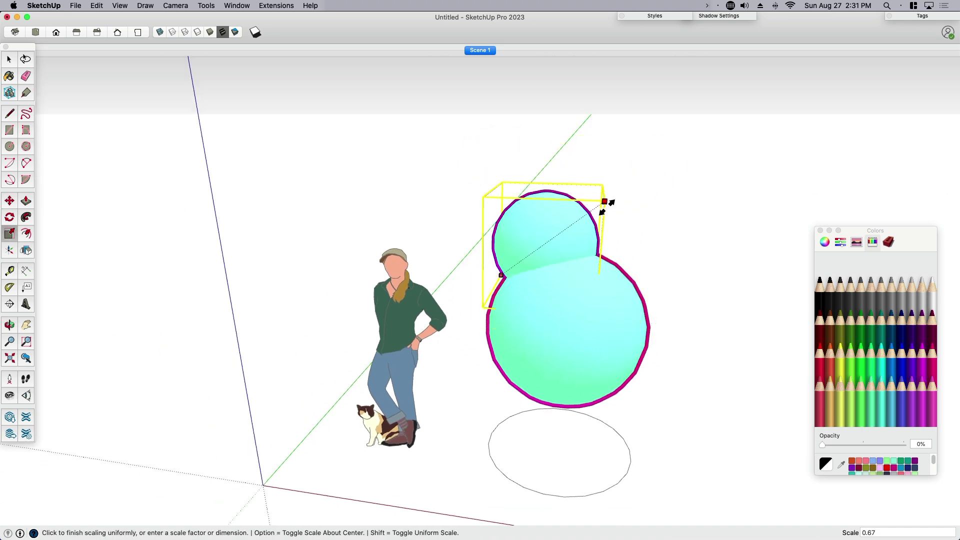
pyautogui.click(583, 228)
pyautogui.moveTo(583, 228); pyautogui.dragTo(699, 323, button='middle')
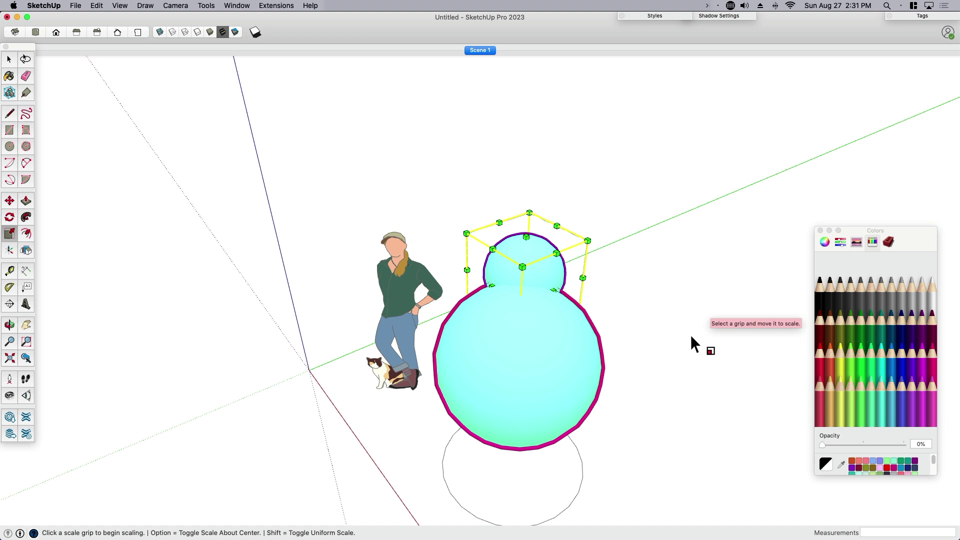
pyautogui.press('space')
# - Settle the small sphere at the upper left and delete the extra right-hand copy
pyautogui.press('m')
pyautogui.click(677, 350)
pyautogui.press('Escape')
pyautogui.moveTo(662, 373); pyautogui.dragTo(499, 506, button='middle')
pyautogui.press('alt')
pyautogui.click(491, 470)
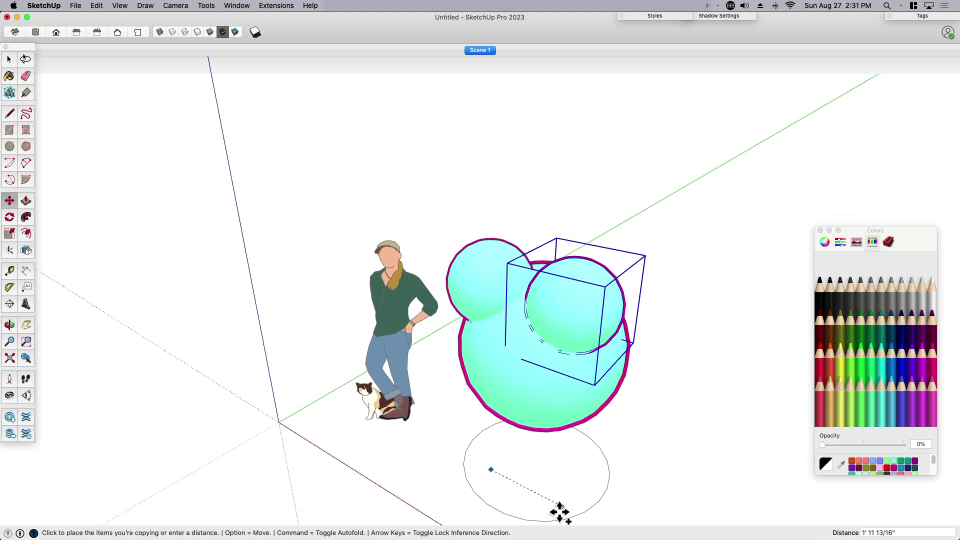
pyautogui.moveTo(562, 508); pyautogui.dragTo(673, 317, button='middle')
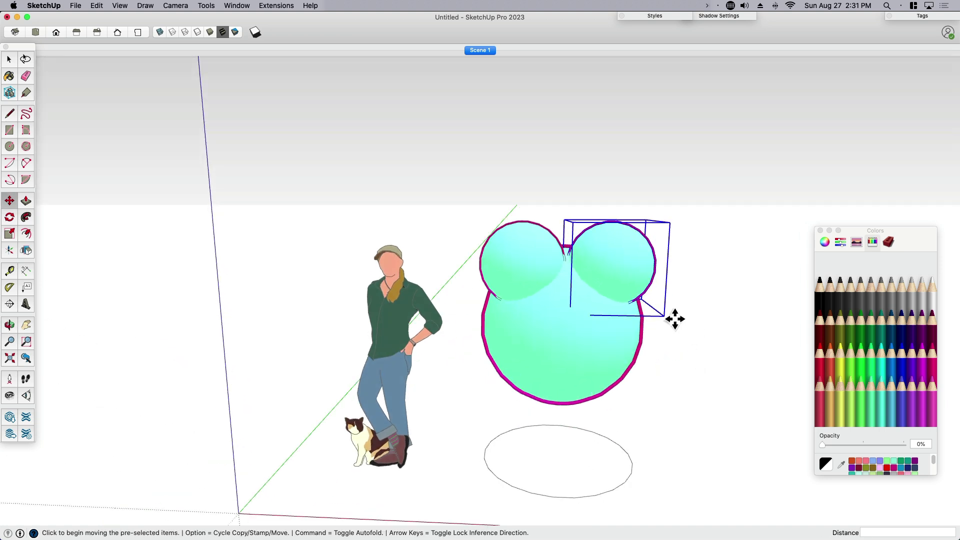
pyautogui.press('space')
pyautogui.press('s')
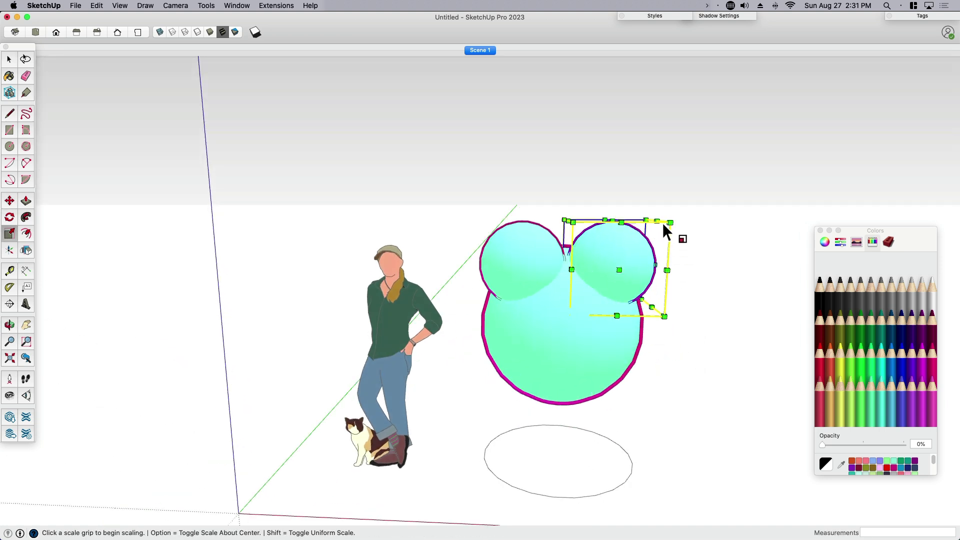
pyautogui.press('space')
pyautogui.press('Delete')
# - Make the upper-left small sphere a component
pyautogui.click(521, 259)
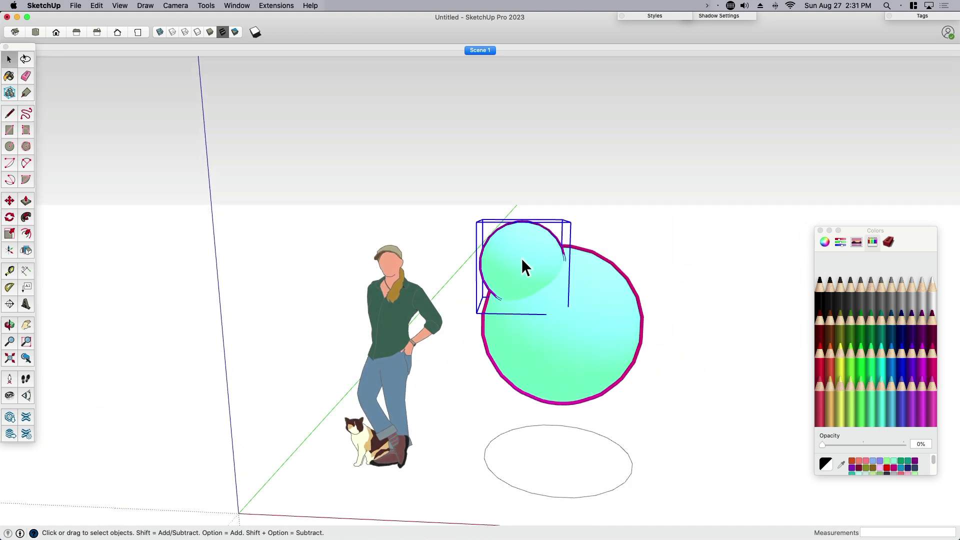
pyautogui.press('g')
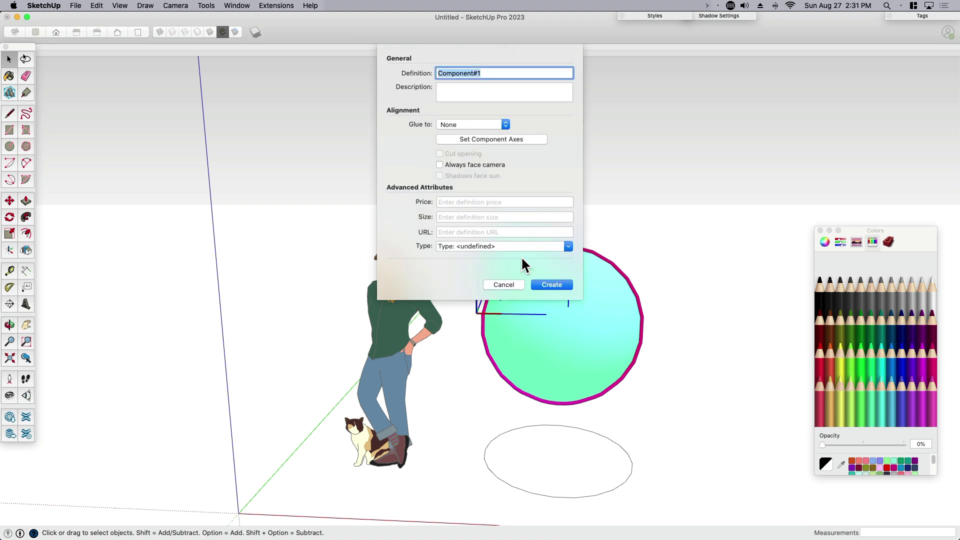
pyautogui.press('Return')
# - Copy the sphere component to the right and scale the copy to 0.88
pyautogui.press('m')
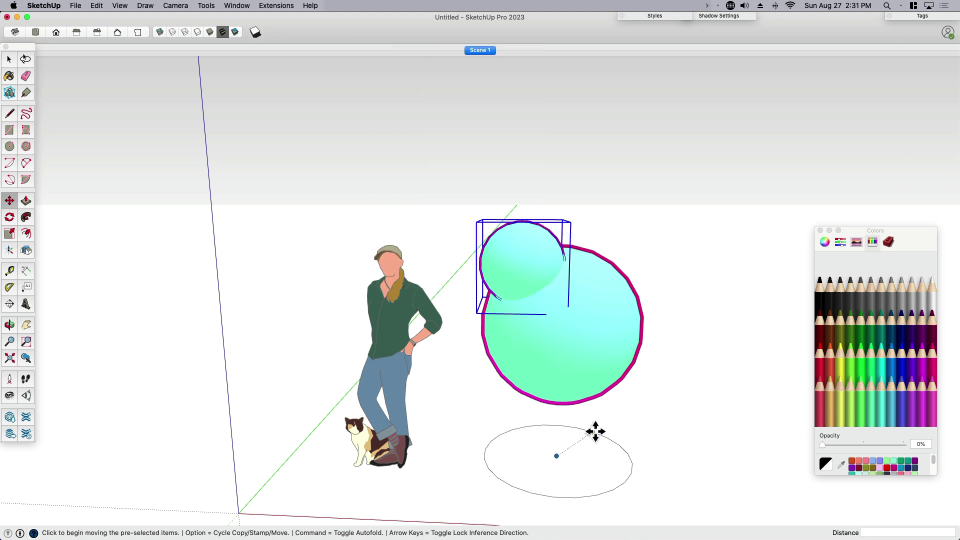
pyautogui.click(595, 431)
pyautogui.press('alt')
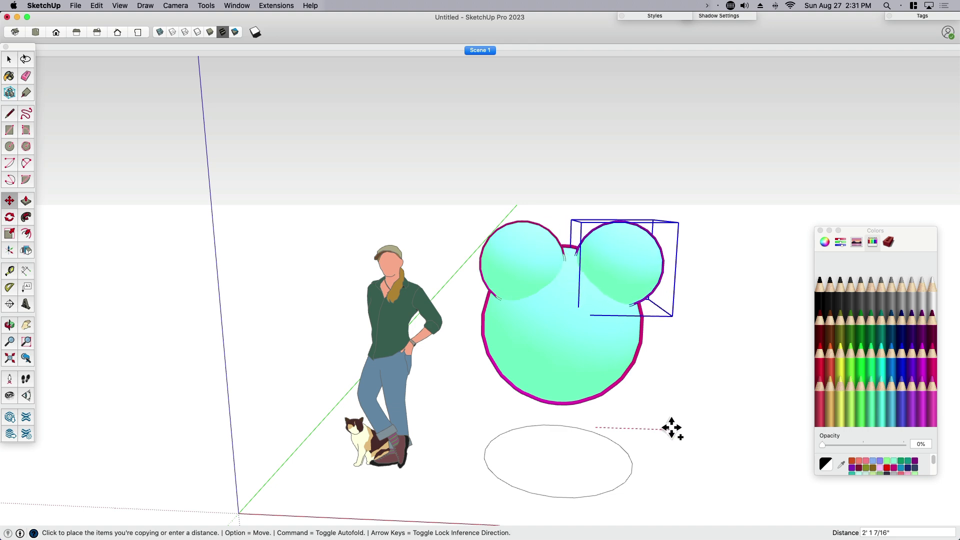
pyautogui.click(672, 428)
pyautogui.press('s')
pyautogui.click(679, 221)
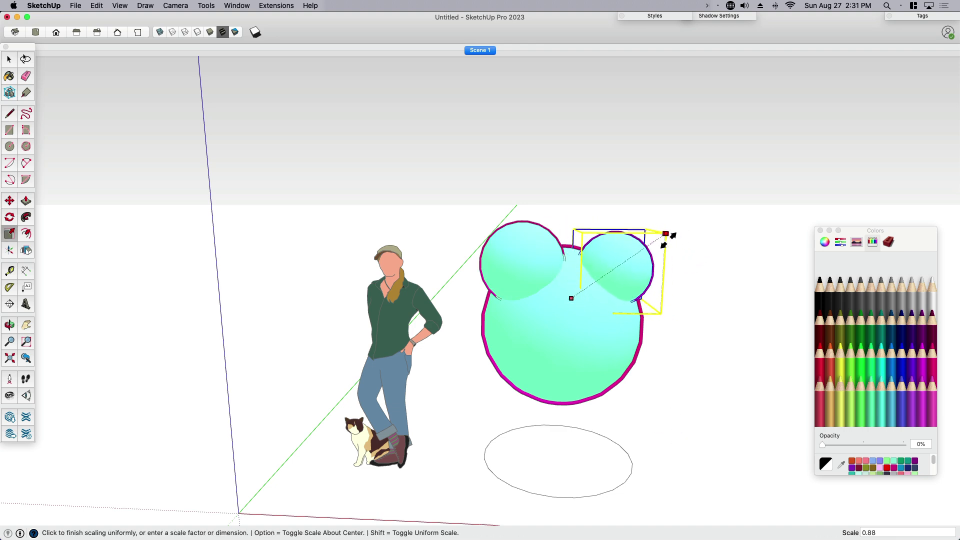
pyautogui.click(665, 242)
pyautogui.moveTo(666, 243); pyautogui.dragTo(657, 411, button='middle')
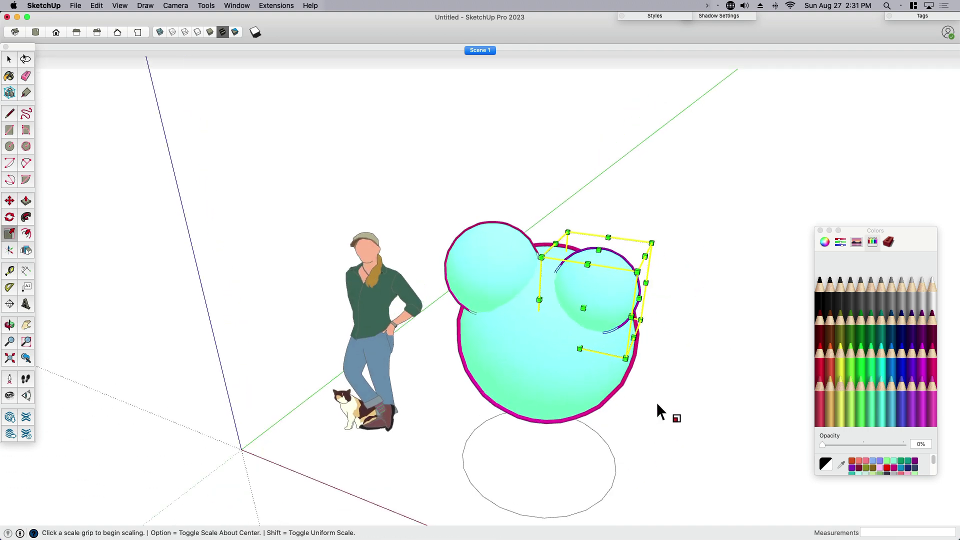
# - Reposition the 0.88 copy so it sinks into the large sphere's upper-right side
pyautogui.press('m')
pyautogui.scroll(3, 643, 373)
pyautogui.moveTo(643, 373); pyautogui.dragTo(695, 382, button='middle')
pyautogui.press('space')
pyautogui.click(693, 386)
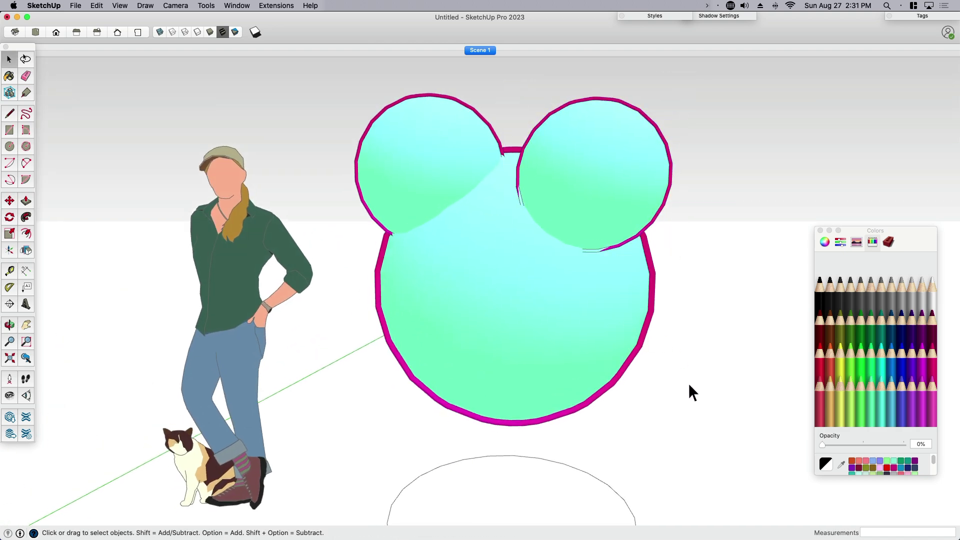
pyautogui.press('m')
pyautogui.press('space')
pyautogui.click(620, 206)
pyautogui.press('m')
pyautogui.click(688, 278)
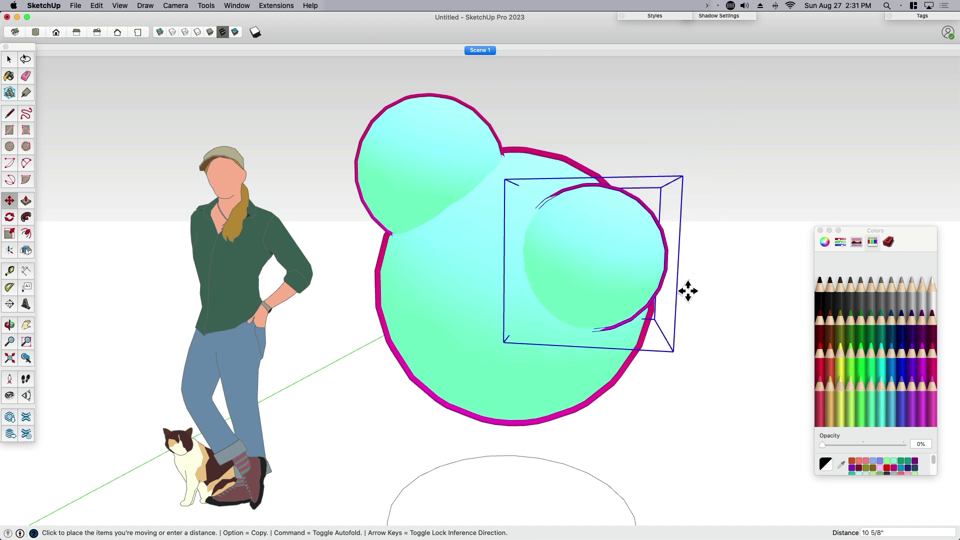
pyautogui.click(687, 291)
pyautogui.moveTo(697, 307); pyautogui.dragTo(633, 359, button='middle')
pyautogui.click(659, 421)
pyautogui.click(613, 404)
pyautogui.press('space')
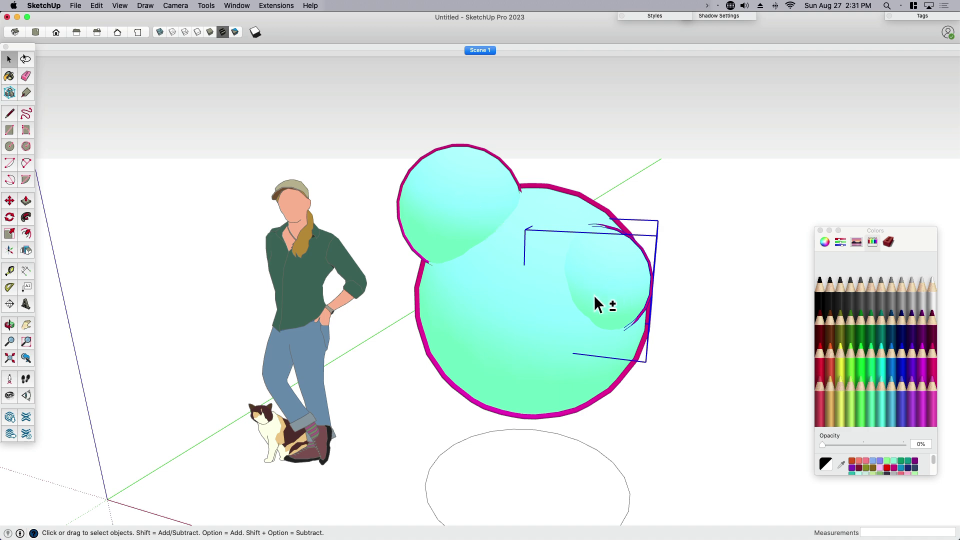
# - Paint the small spheres Snow white, then select the right small sphere
pyautogui.moveTo(594, 295); pyautogui.dragTo(568, 219, button='middle')
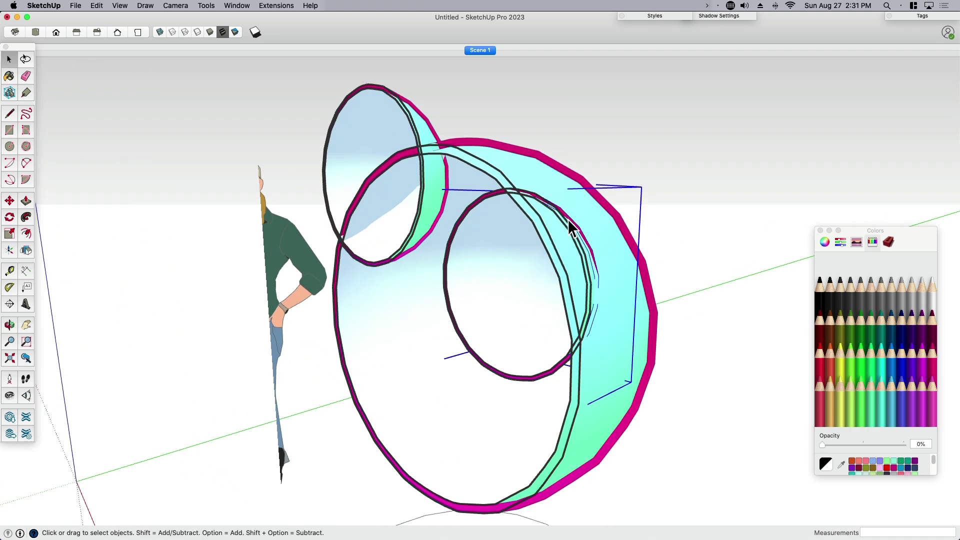
pyautogui.scroll(10, 568, 219)
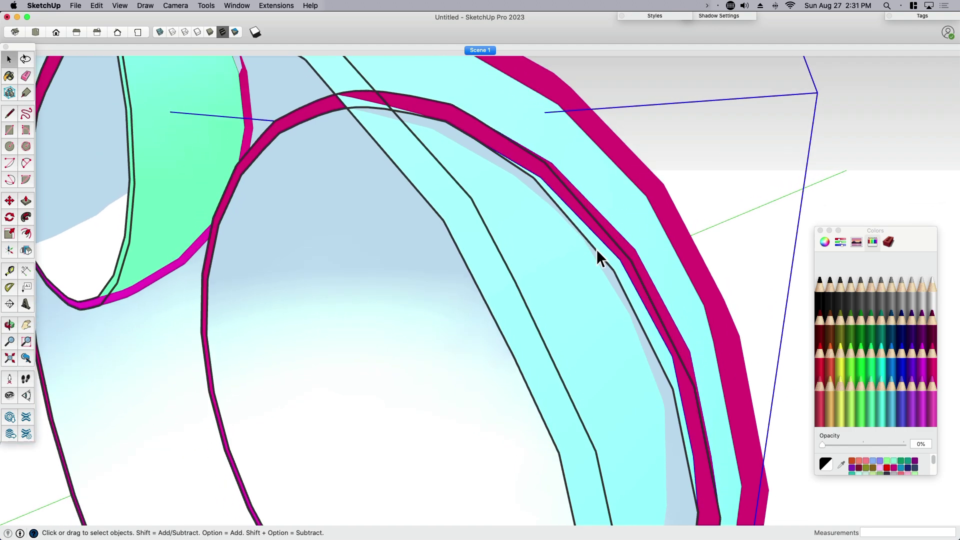
pyautogui.scroll(5, 596, 248)
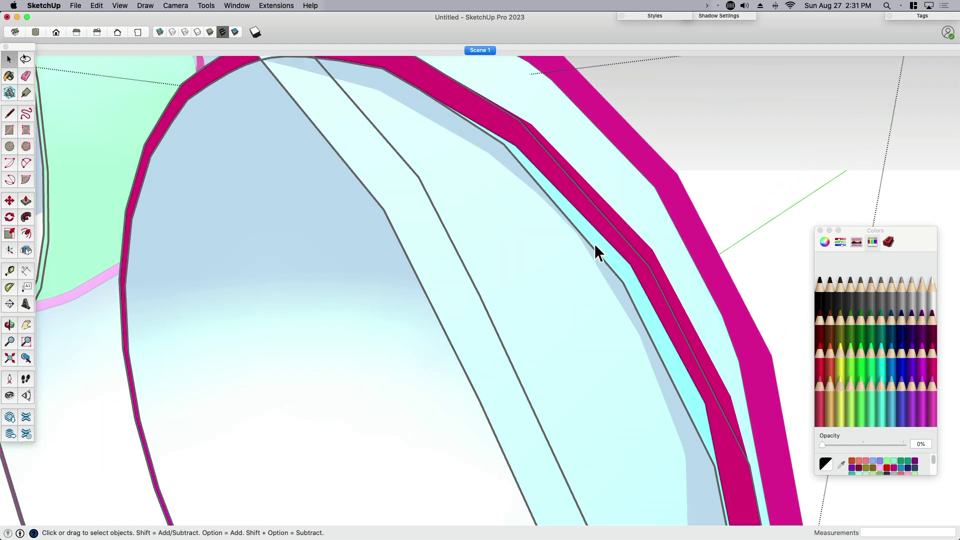
pyautogui.tripleClick(595, 244)
pyautogui.press('b')
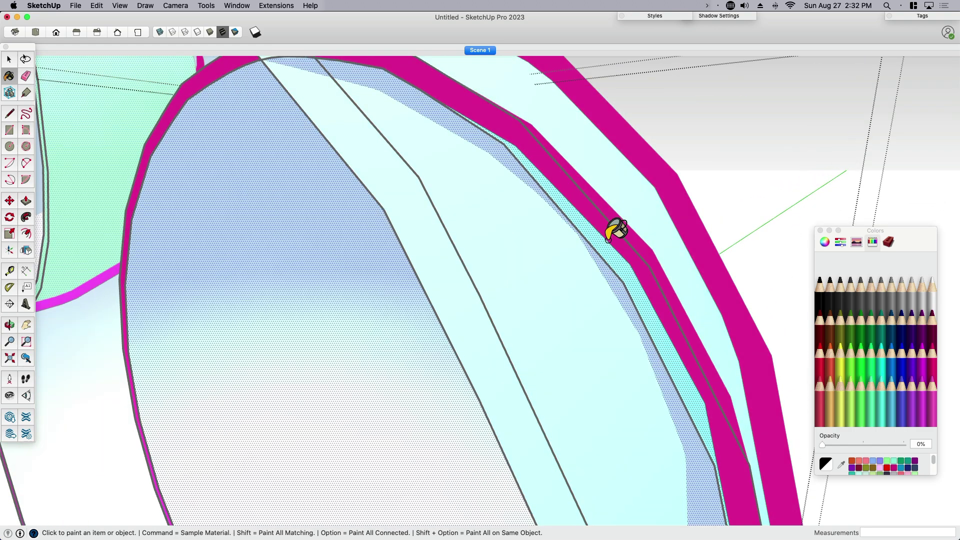
pyautogui.click(603, 232)
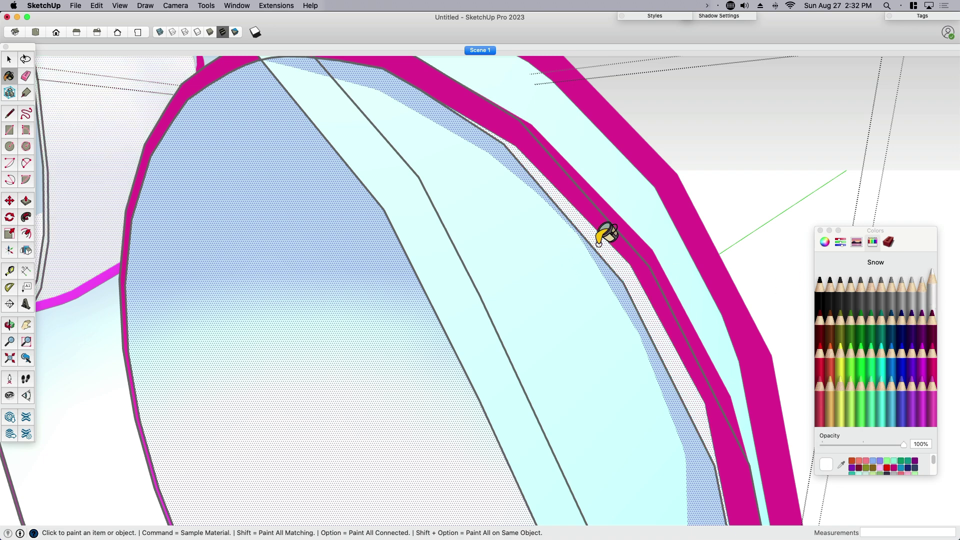
pyautogui.scroll(-10, 630, 220)
pyautogui.press('space')
pyautogui.scroll(-3, 680, 250)
pyautogui.click(720, 288)
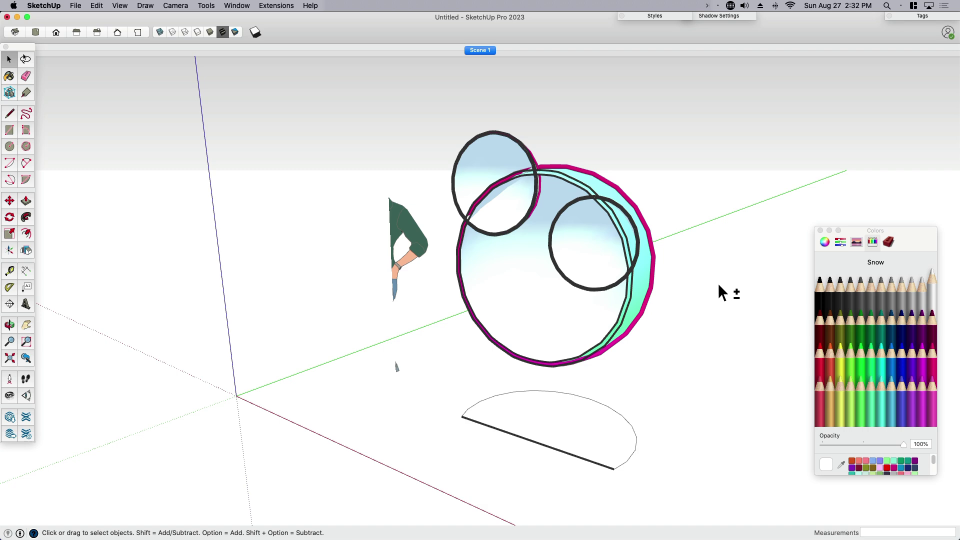
pyautogui.click(597, 232)
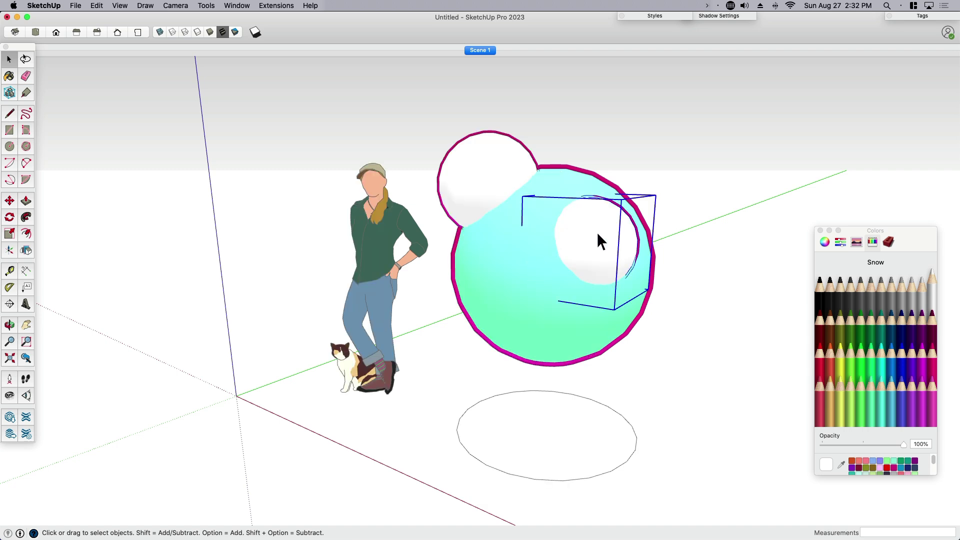
pyautogui.scroll(5, 628, 230)
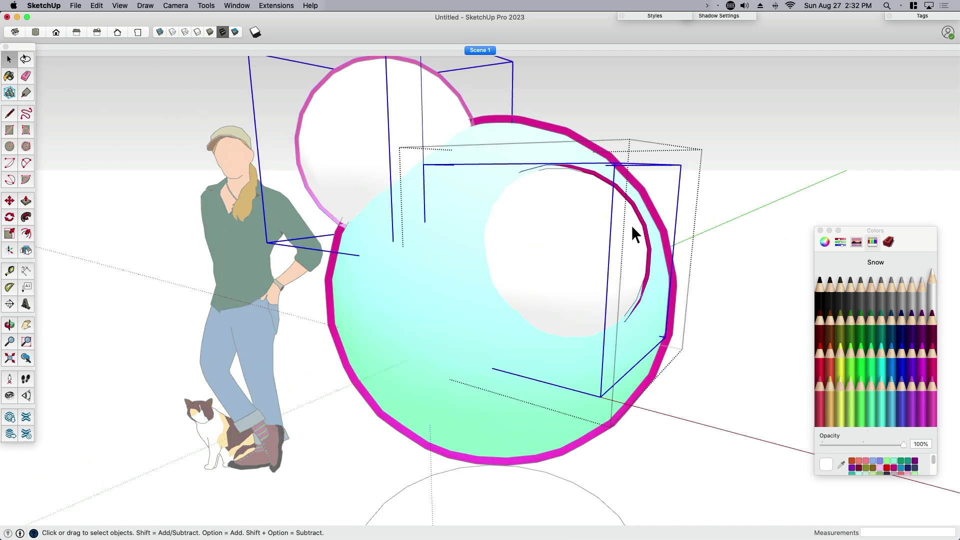
# - Enlarge the right white sphere about its centre to roughly 1.05, then deselect
pyautogui.press('s')
pyautogui.keyDown('alt'); pyautogui.click(687, 160); pyautogui.keyUp('alt')
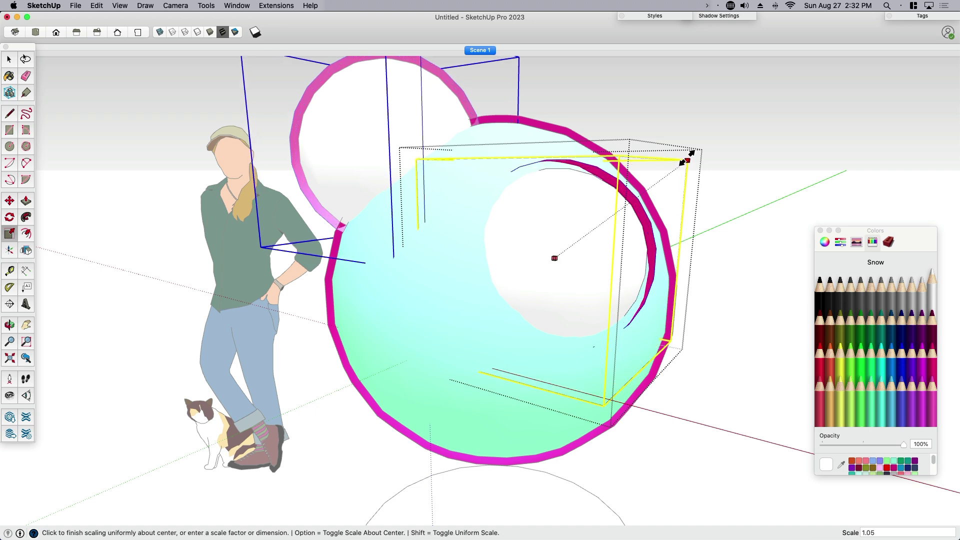
pyautogui.press('alt')
pyautogui.click(688, 157)
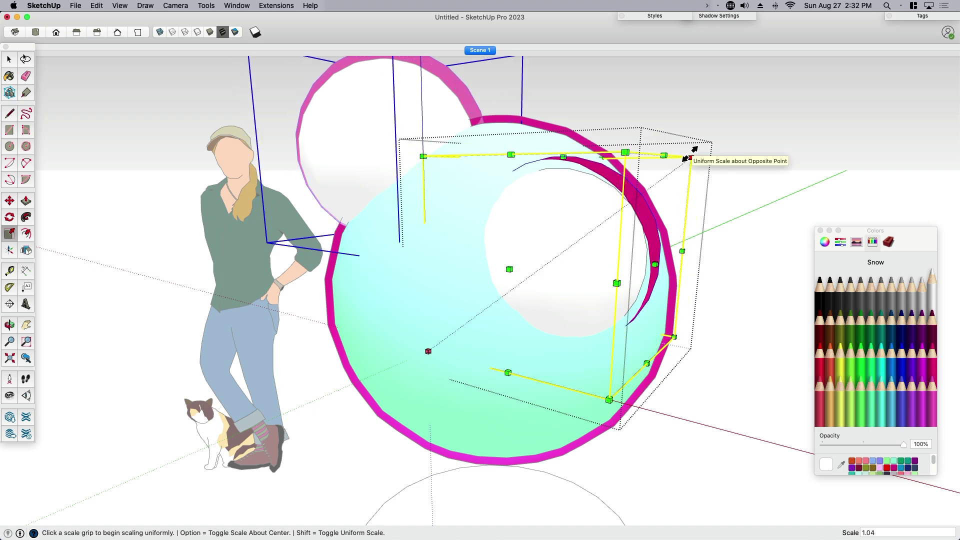
pyautogui.press('alt')
pyautogui.click(688, 158)
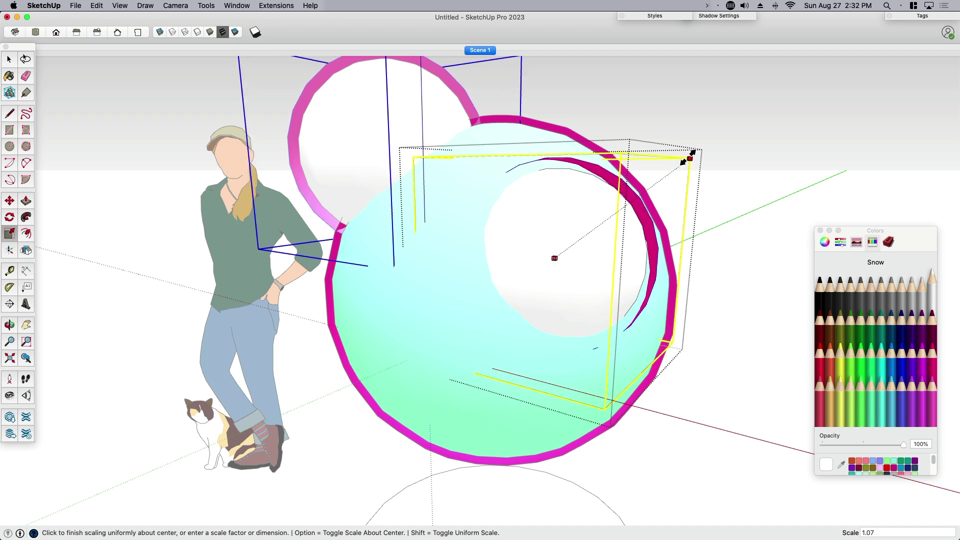
pyautogui.click(685, 159)
pyautogui.scroll(3, 580, 141)
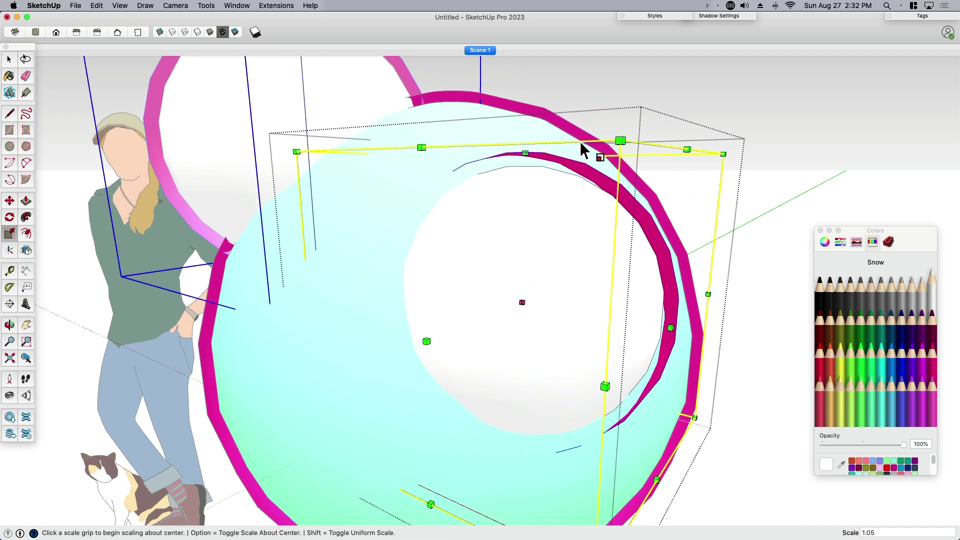
pyautogui.scroll(-10, 566, 125)
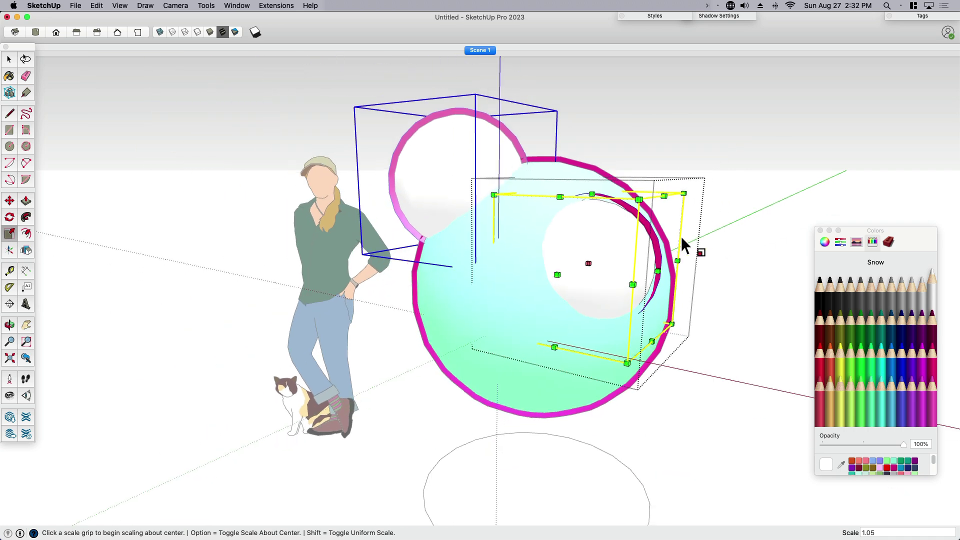
pyautogui.press('space')
pyautogui.click(726, 256)
pyautogui.scroll(-3, 602, 278)
pyautogui.moveTo(601, 278); pyautogui.dragTo(572, 298, button='middle')
pyautogui.scroll(4, 638, 235)
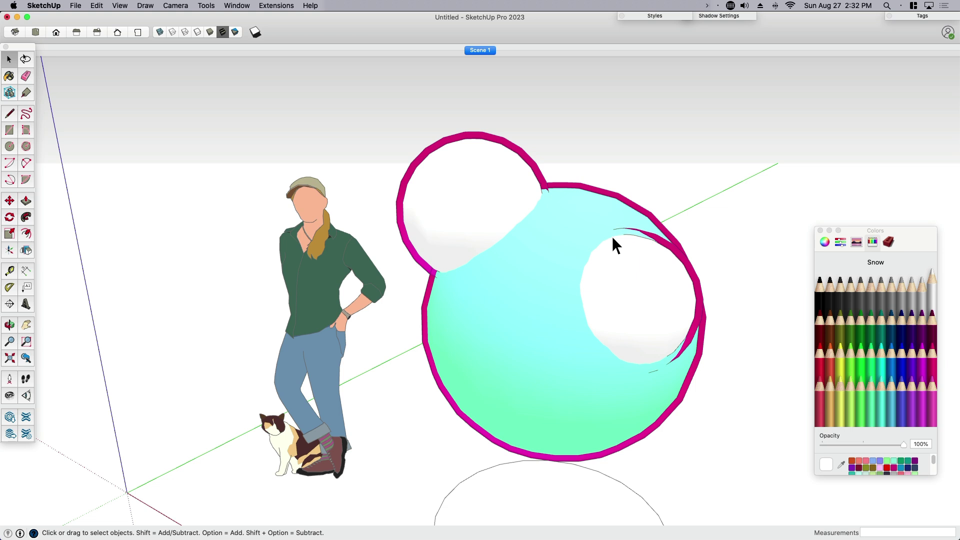
# - Turn off Profiles and Edges in View > Edge Style
pyautogui.click(119, 6)
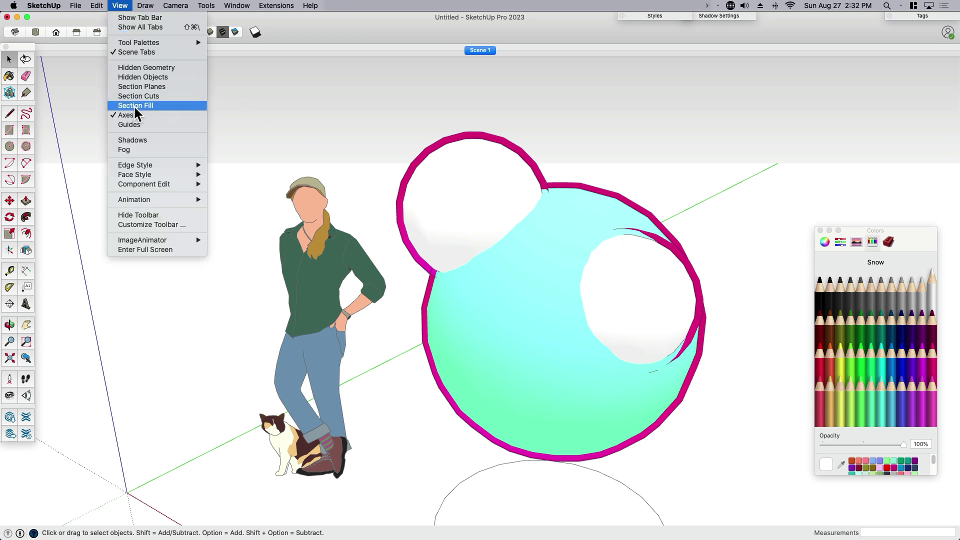
pyautogui.moveTo(156, 170)
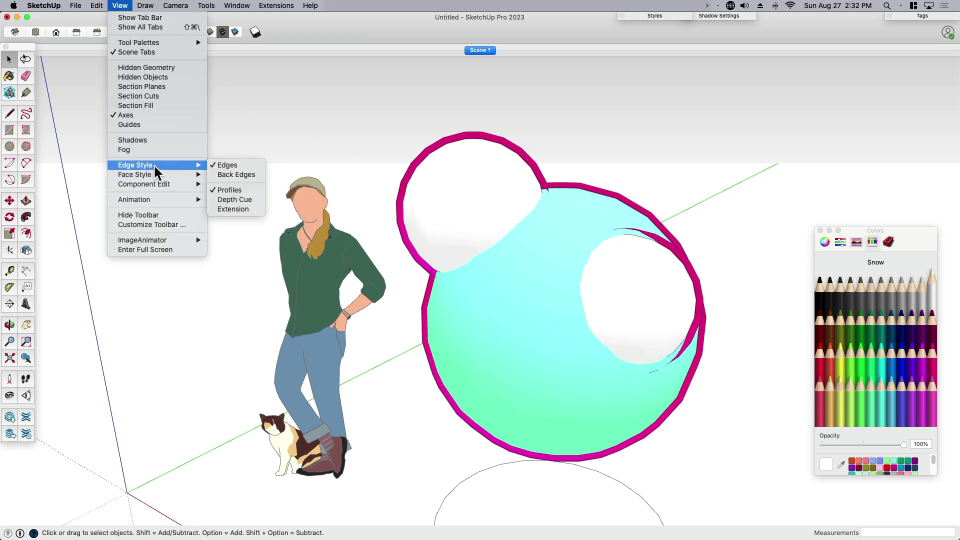
pyautogui.click(240, 190)
pyautogui.click(120, 6)
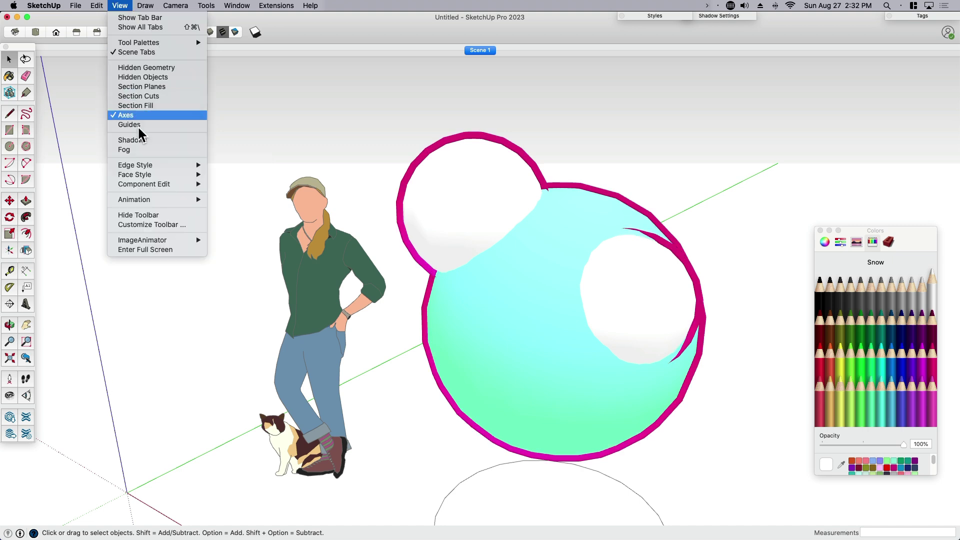
pyautogui.click(244, 167)
# - Orbit and zoom around the creature to review the flat-shaded magenta-outlined look
pyautogui.moveTo(564, 344); pyautogui.dragTo(682, 301, button='middle')
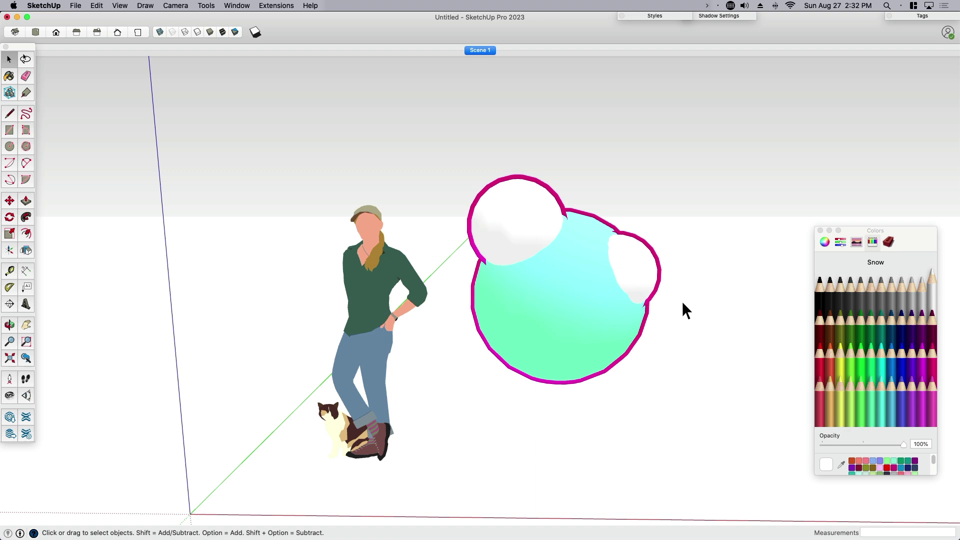
pyautogui.scroll(3, 602, 313)
pyautogui.scroll(2, 602, 313)
pyautogui.scroll(-2, 603, 320)
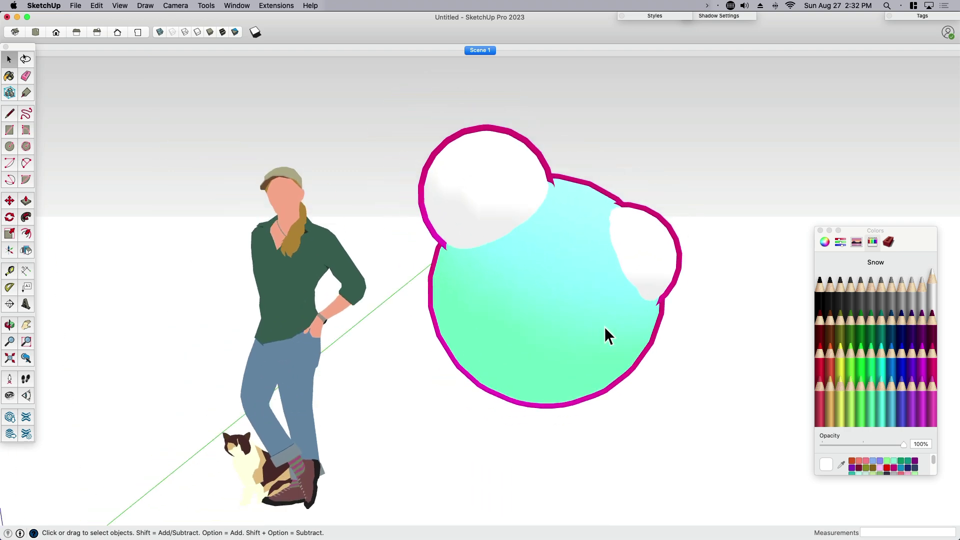
pyautogui.moveTo(604, 326); pyautogui.dragTo(590, 311, button='middle')
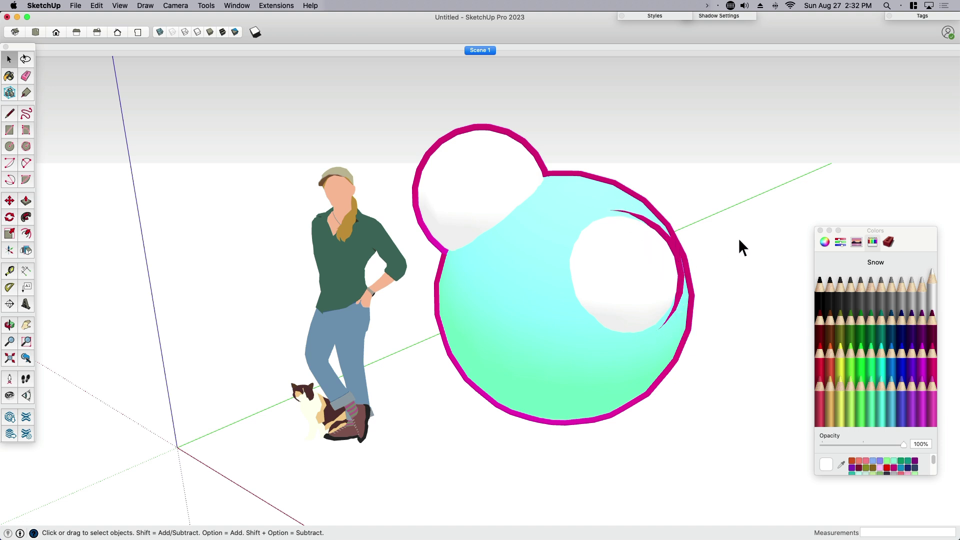
pyautogui.moveTo(739, 238); pyautogui.dragTo(816, 182, button='middle')
pyautogui.moveTo(490, 300); pyautogui.dragTo(407, 409, button='middle')
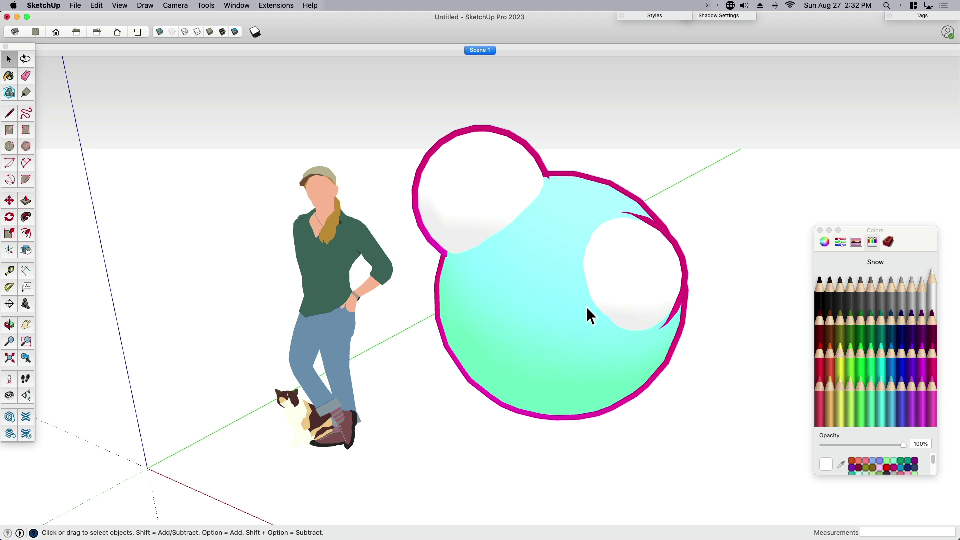
# - Open the right eye group for editing
pyautogui.click(628, 288)
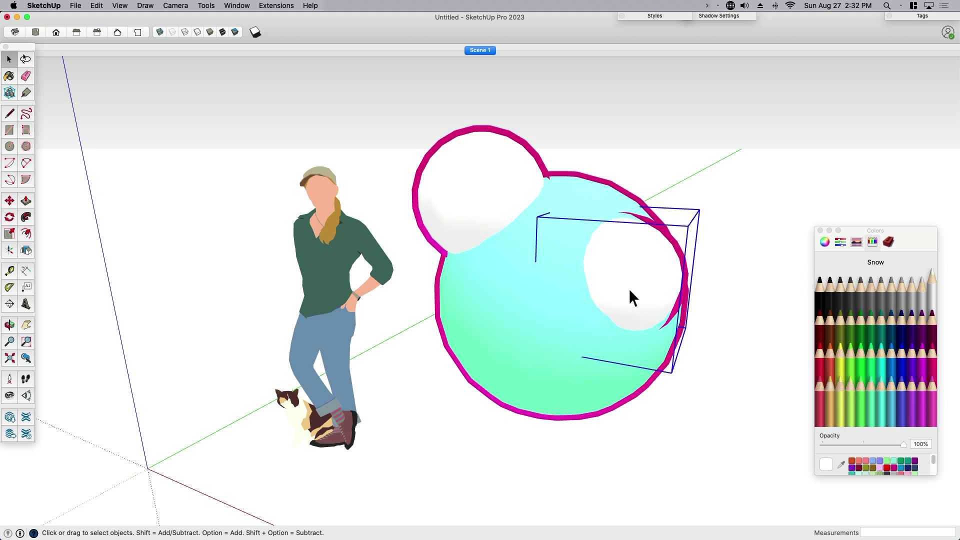
pyautogui.doubleClick(624, 286)
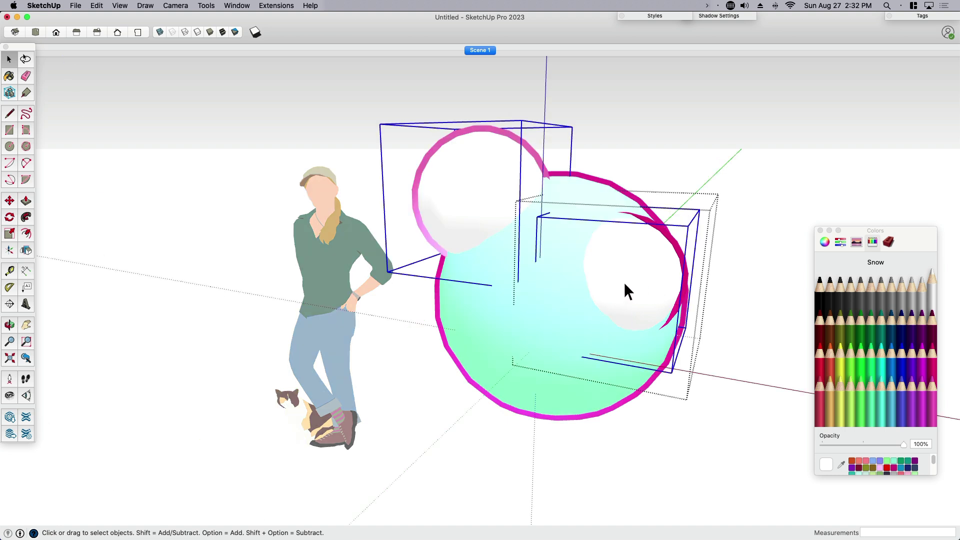
pyautogui.press('c')
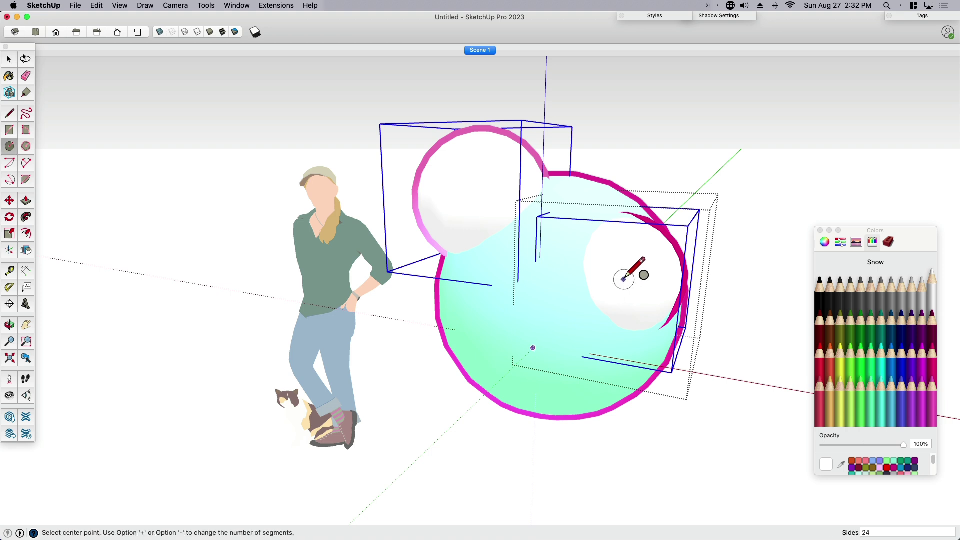
pyautogui.click(623, 279)
pyautogui.press('Escape')
pyautogui.press('space')
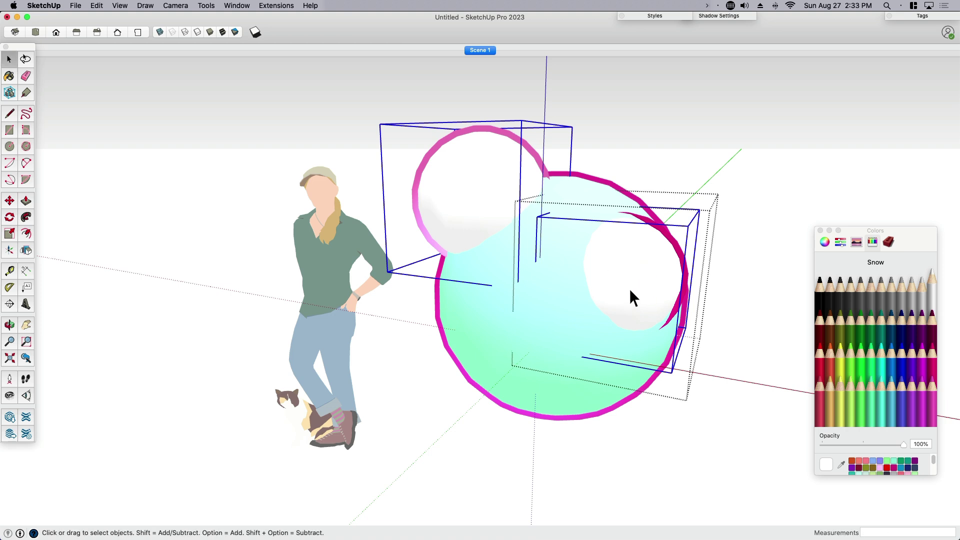
pyautogui.press('b')
pyautogui.press('space')
# - Turn model Edges back on via View > Edge Style
pyautogui.click(120, 5)
pyautogui.moveTo(160, 167)
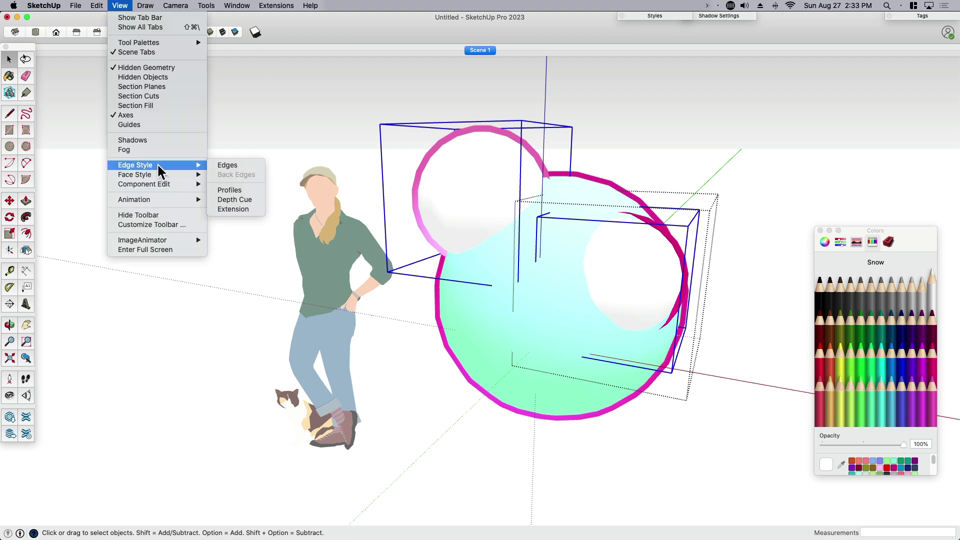
pyautogui.click(227, 165)
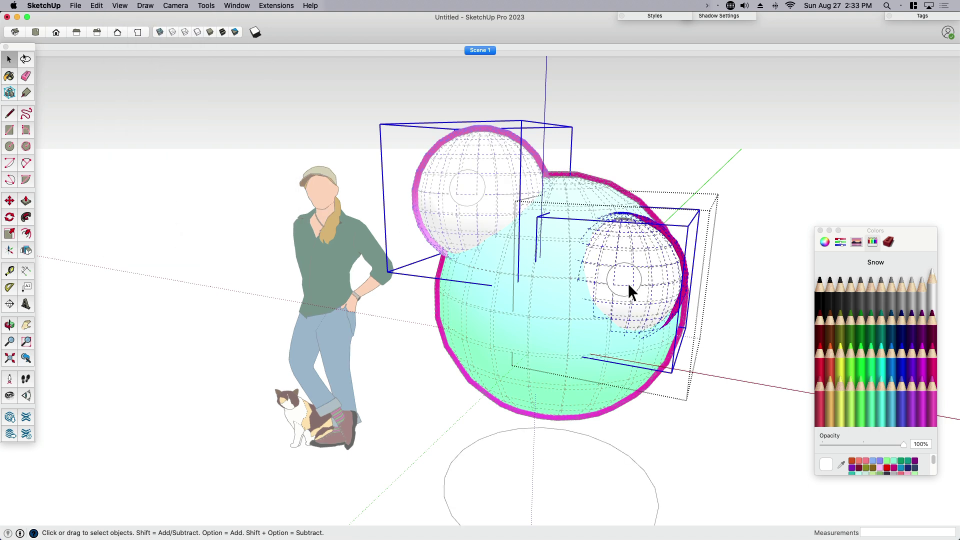
pyautogui.scroll(3, 628, 283)
# - Paint the pupil circle Orchid purple, exit the group and hide hidden geometry
pyautogui.press('b')
pyautogui.click(830, 356)
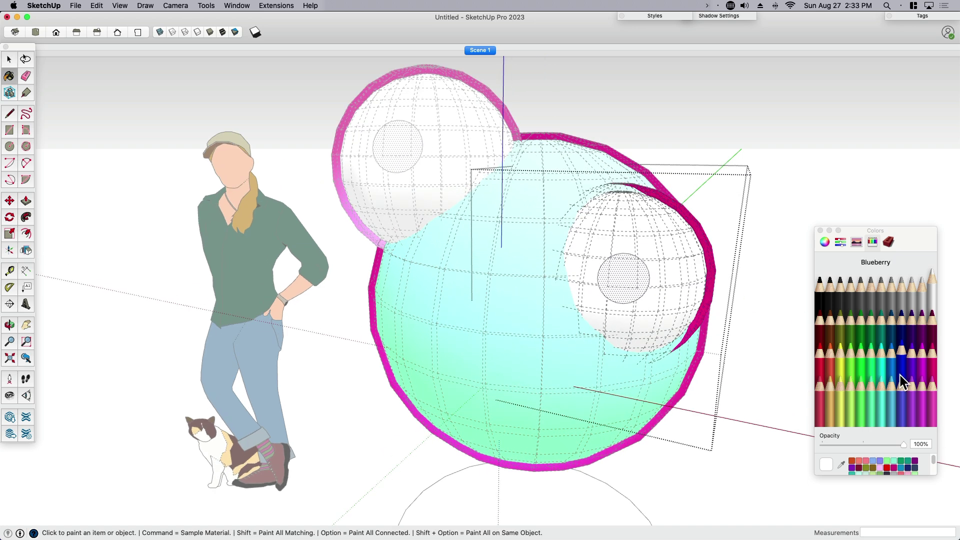
pyautogui.click(895, 391)
pyautogui.click(901, 393)
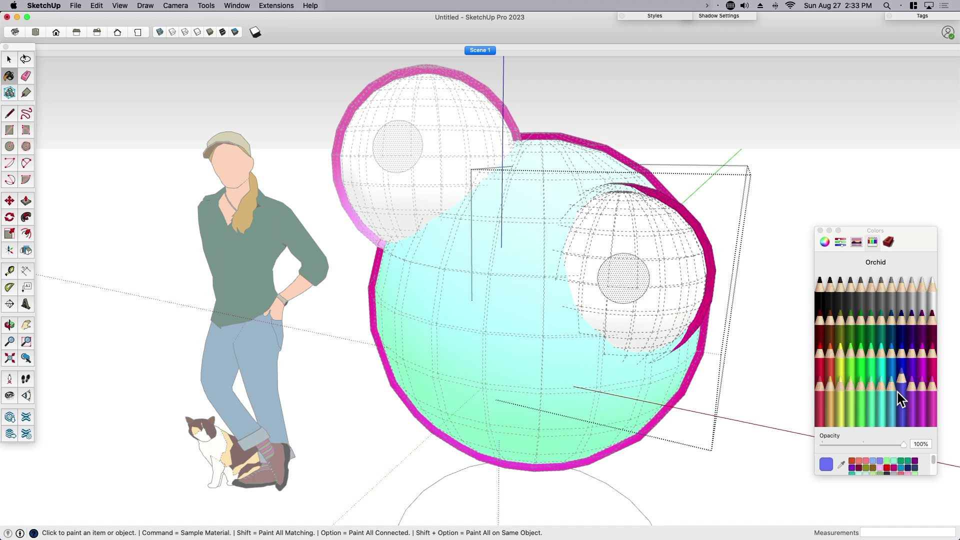
pyautogui.click(624, 276)
pyautogui.scroll(-1, 625, 276)
pyautogui.scroll(-2, 624, 276)
pyautogui.press('space')
pyautogui.click(766, 296)
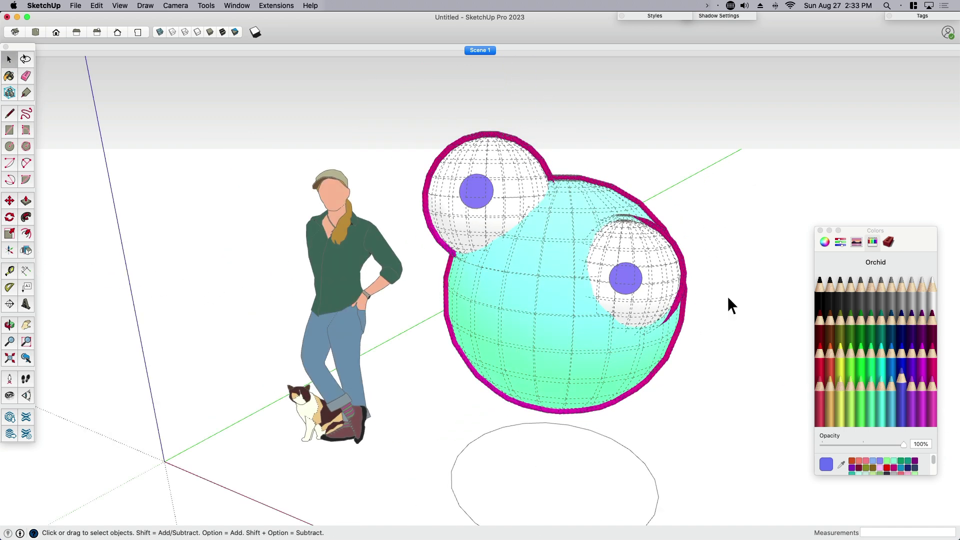
pyautogui.hotkey('alt', 'h')
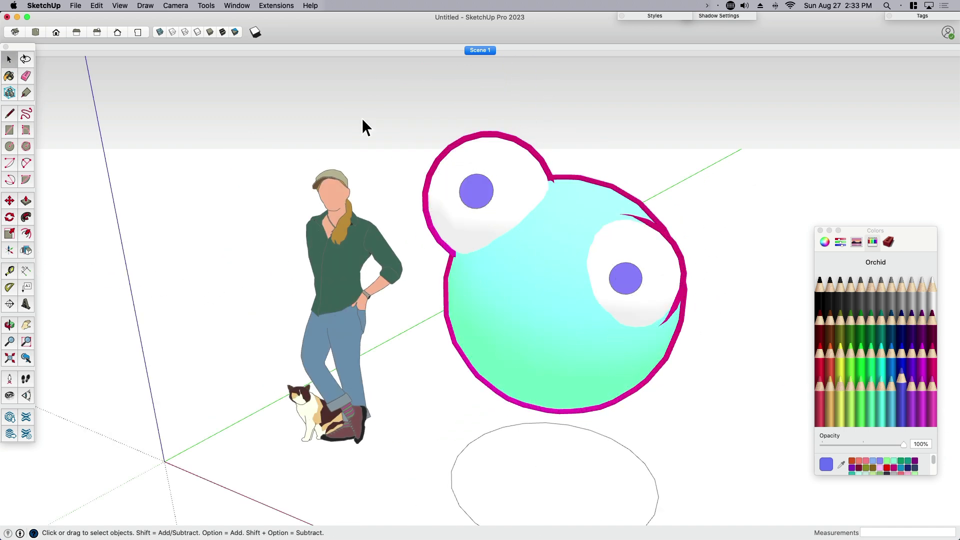
# - Keep hidden geometry off and hide Edges again via View > Edge Style
pyautogui.hotkey('alt', 'h')
pyautogui.scroll(3, 612, 238)
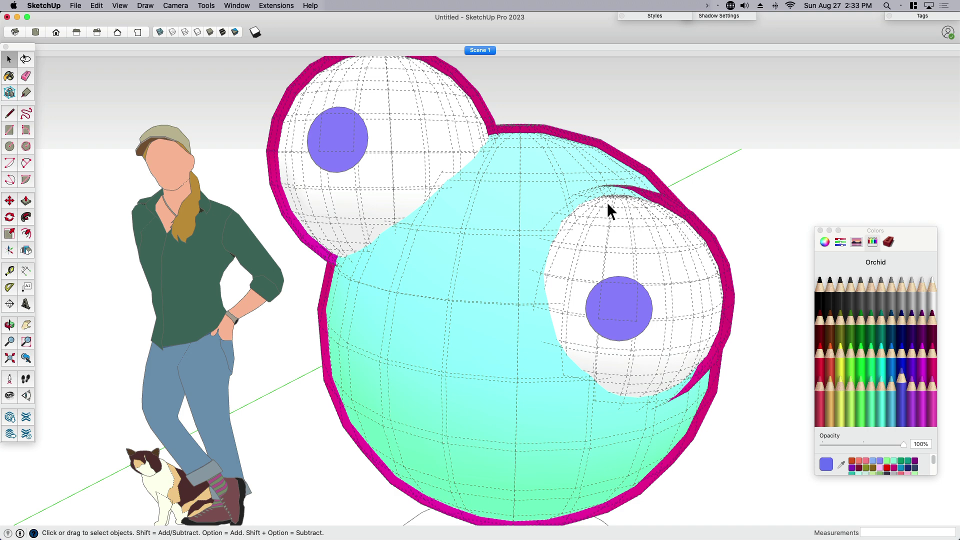
pyautogui.hotkey('alt', 'h')
pyautogui.click(128, 8)
pyautogui.moveTo(148, 170)
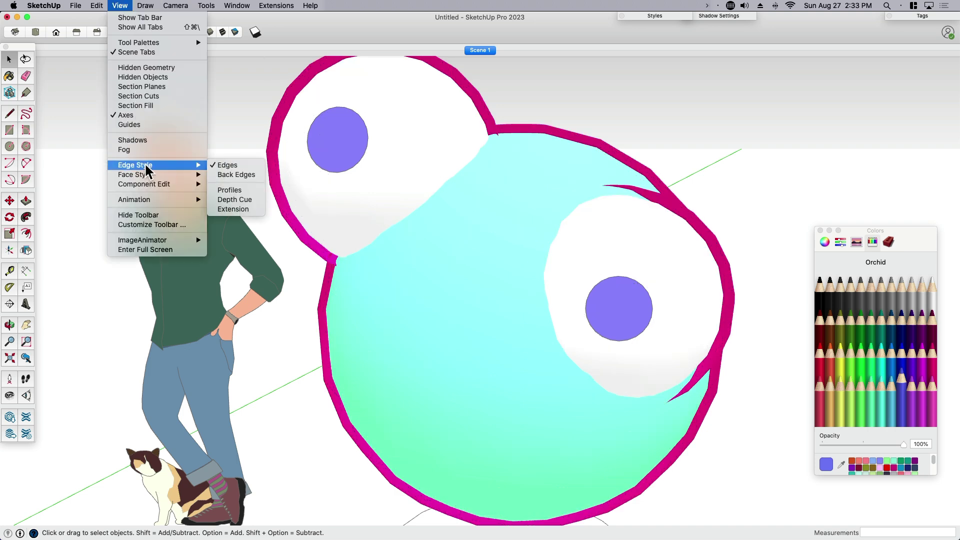
pyautogui.click(235, 166)
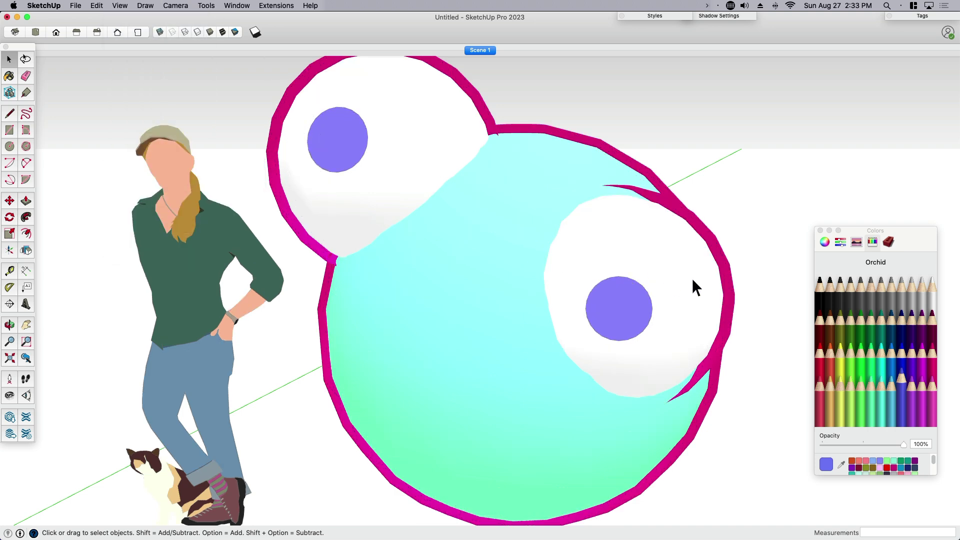
# - Orbit and zoom around the creature to check its flat-shaded look with purple pupils
pyautogui.scroll(-3, 692, 278)
pyautogui.scroll(-3, 686, 255)
pyautogui.moveTo(564, 300); pyautogui.dragTo(621, 331, button='middle')
pyautogui.scroll(3, 621, 331)
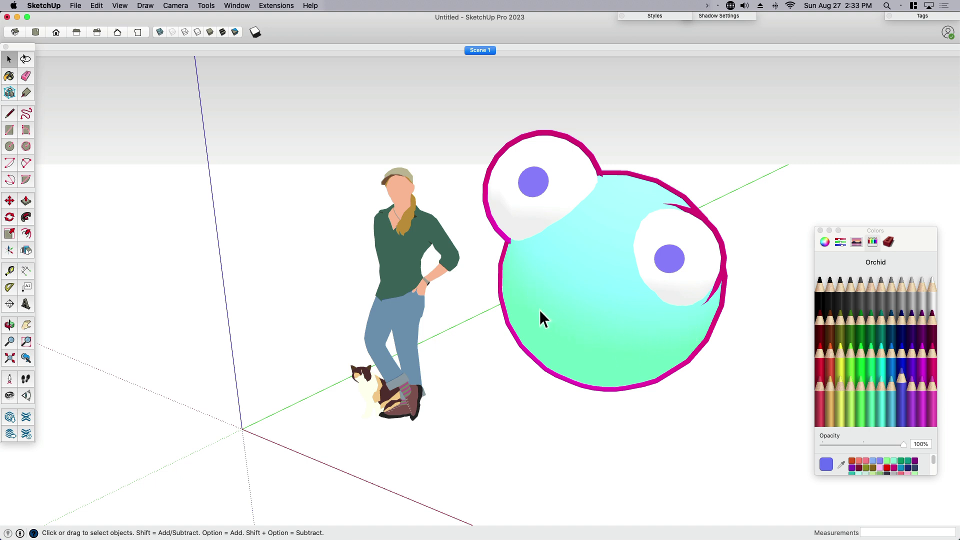
pyautogui.scroll(3, 666, 287)
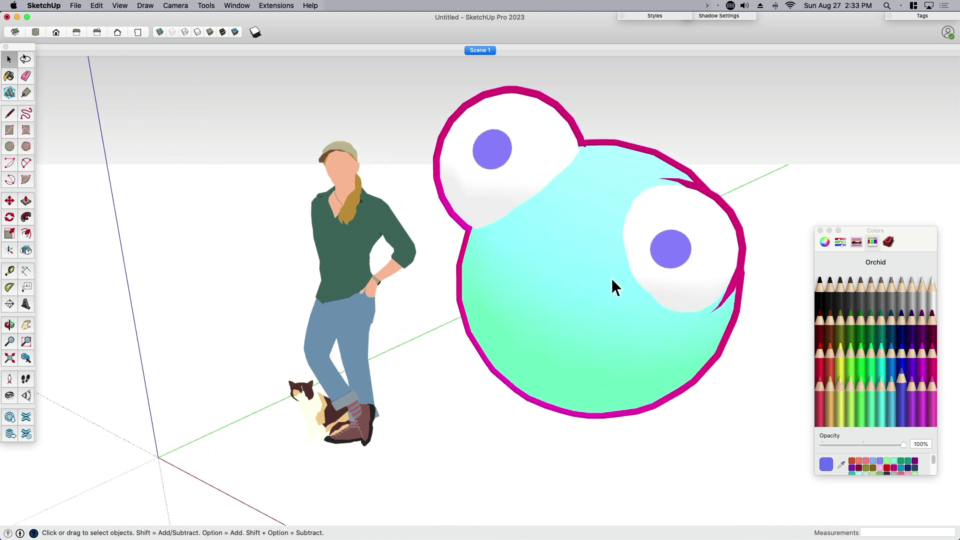
pyautogui.moveTo(579, 275); pyautogui.dragTo(548, 310, button='middle')
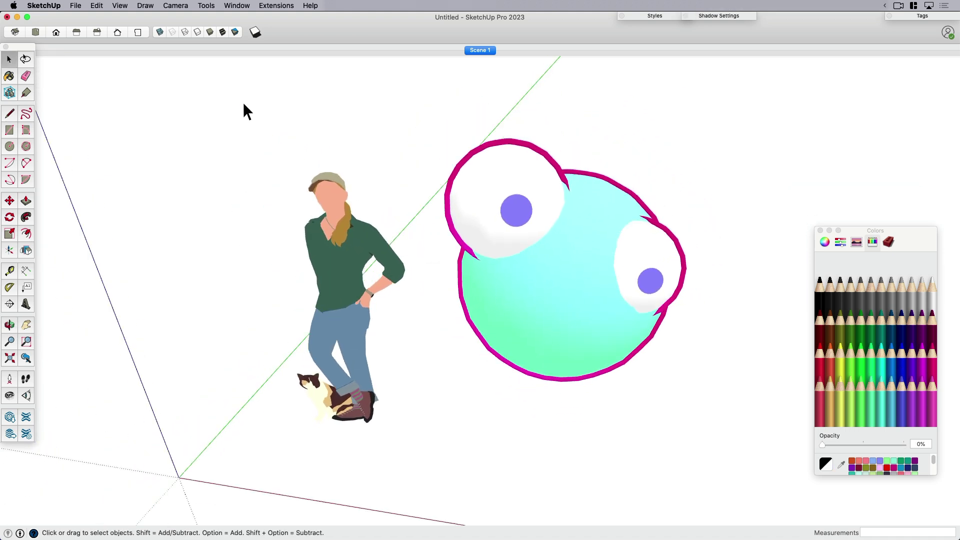
# - Briefly show hidden geometry, turn on edge display, then hide the hidden geometry again
pyautogui.click(120, 6)
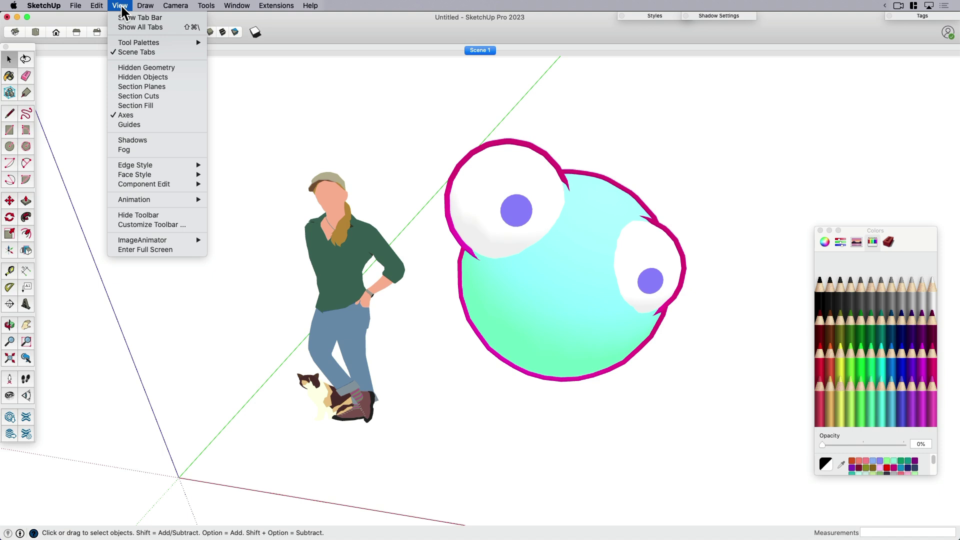
pyautogui.click(133, 64)
pyautogui.moveTo(610, 377); pyautogui.dragTo(440, 295, button='middle')
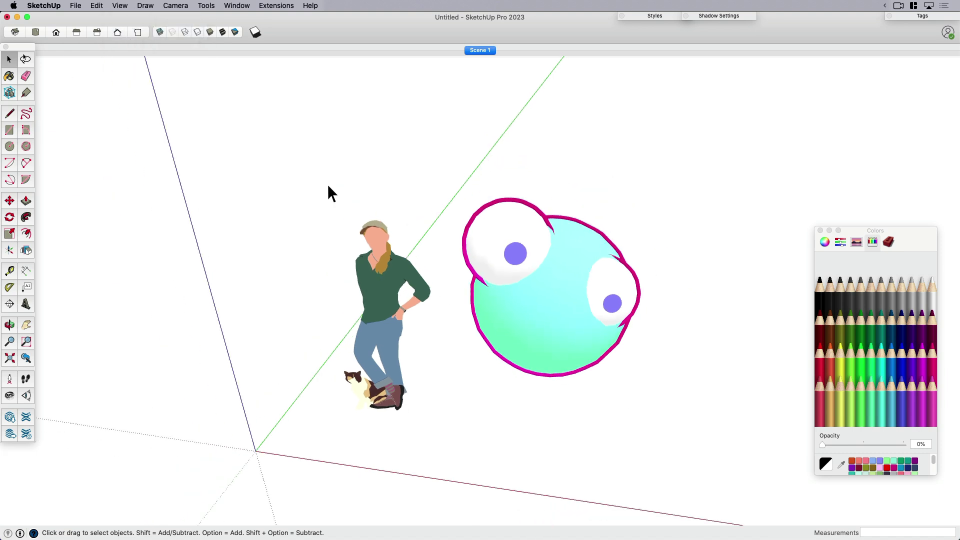
pyautogui.click(120, 6)
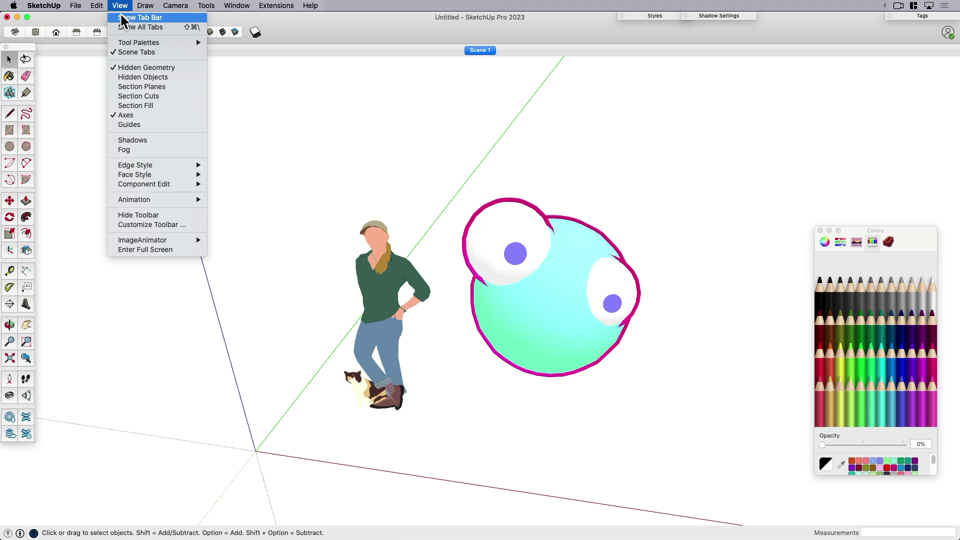
pyautogui.moveTo(152, 170)
pyautogui.click(232, 165)
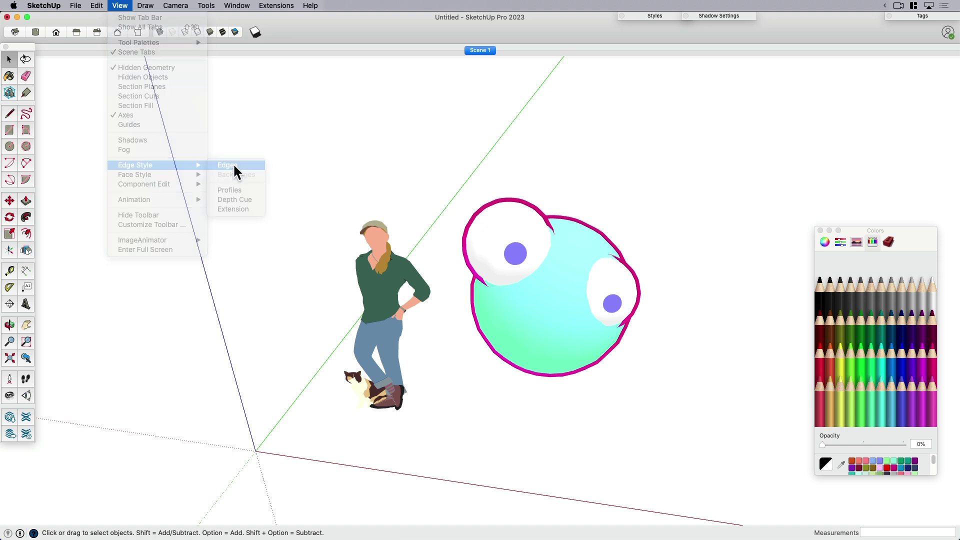
pyautogui.click(121, 6)
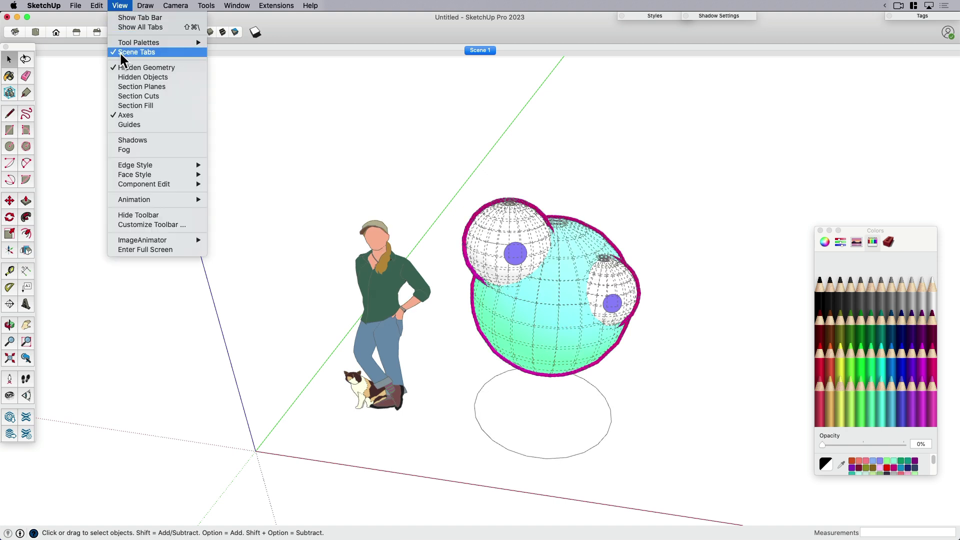
pyautogui.click(131, 67)
# - Paint the ground circle under the creature with the grey Aluminum material
pyautogui.click(572, 419)
pyautogui.moveTo(650, 452); pyautogui.dragTo(550, 426, button='middle')
pyautogui.press('b')
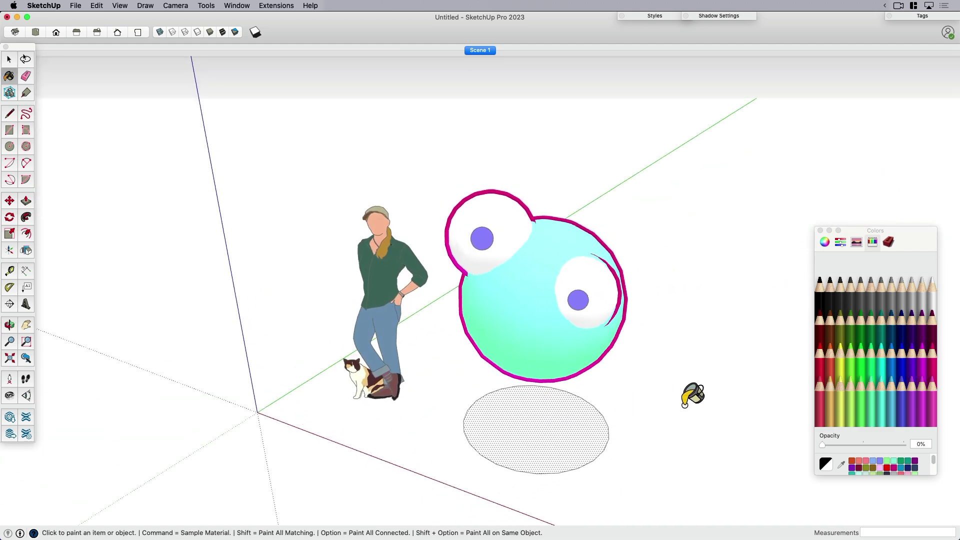
pyautogui.moveTo(648, 398)
pyautogui.mouseDown(button='middle')
pyautogui.moveTo(575, 413)
pyautogui.moveTo(656, 398)
pyautogui.mouseUp(button='middle')
pyautogui.click(889, 299)
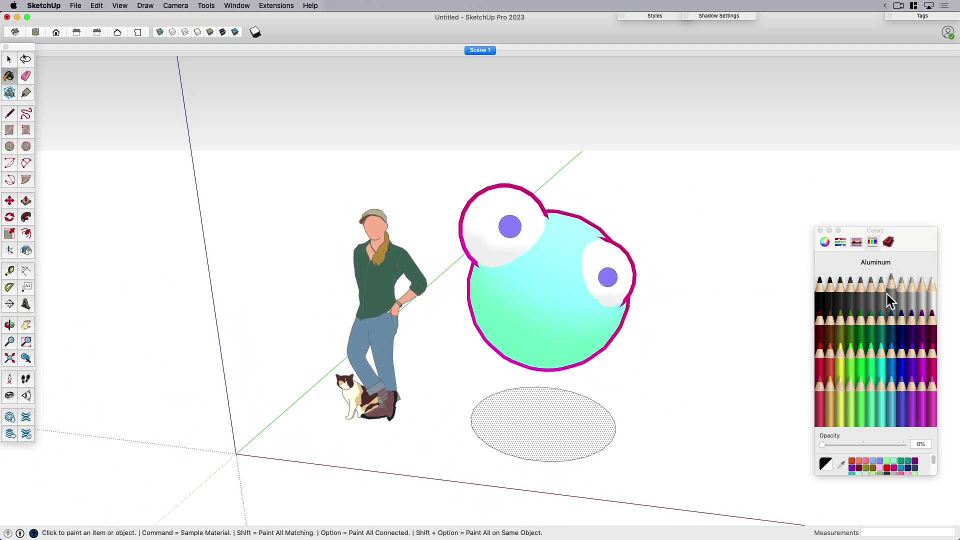
pyautogui.click(565, 424)
# - Repaint the ground circle a darker, greyish Lavender mixed on the colour wheel
pyautogui.scroll(3, 568, 421)
pyautogui.moveTo(568, 421); pyautogui.dragTo(631, 438, button='middle')
pyautogui.click(910, 404)
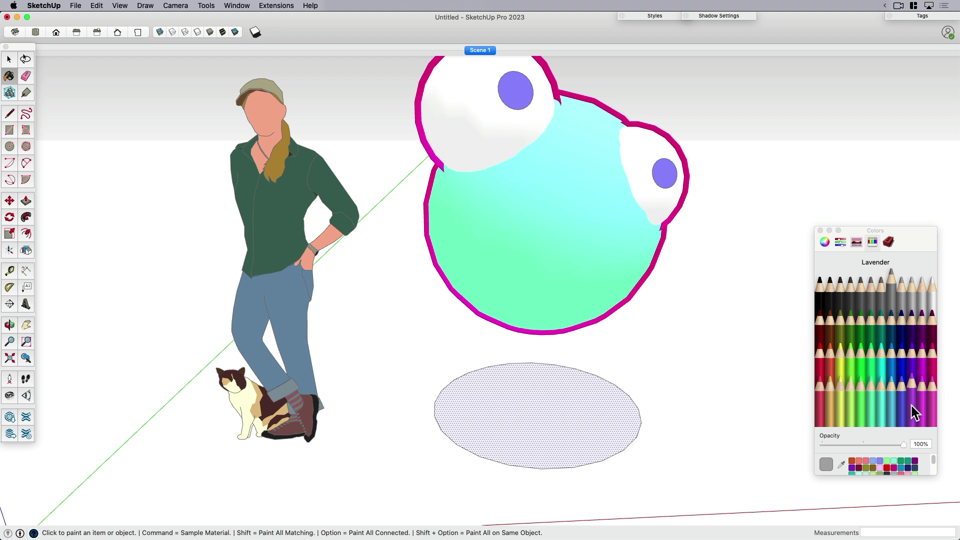
pyautogui.click(824, 242)
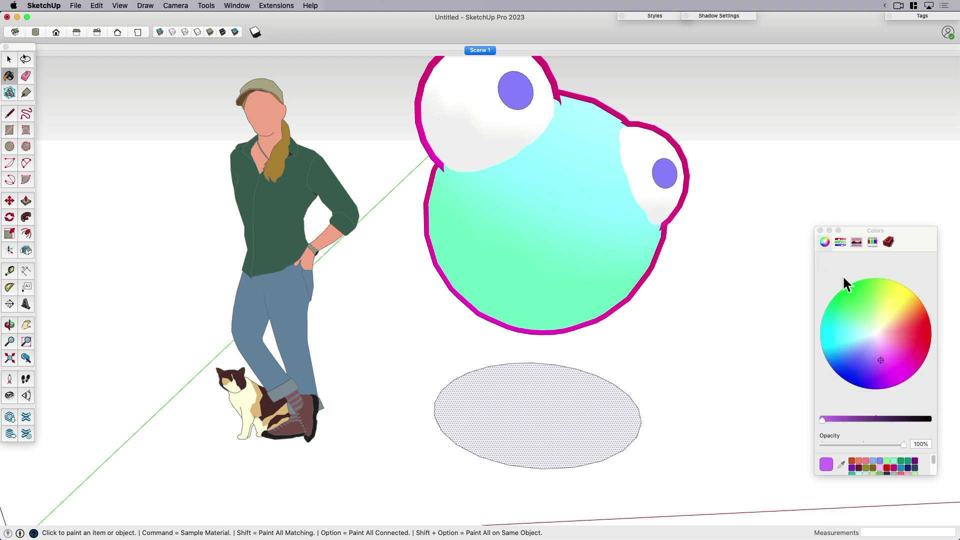
pyautogui.click(853, 419)
pyautogui.moveTo(883, 354); pyautogui.dragTo(876, 345)
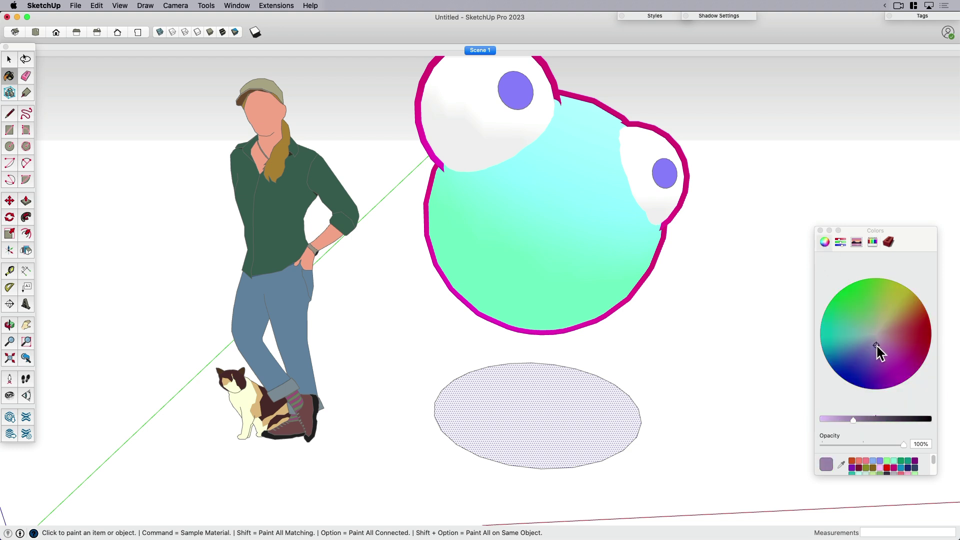
pyautogui.click(570, 400)
pyautogui.scroll(-5, 550, 405)
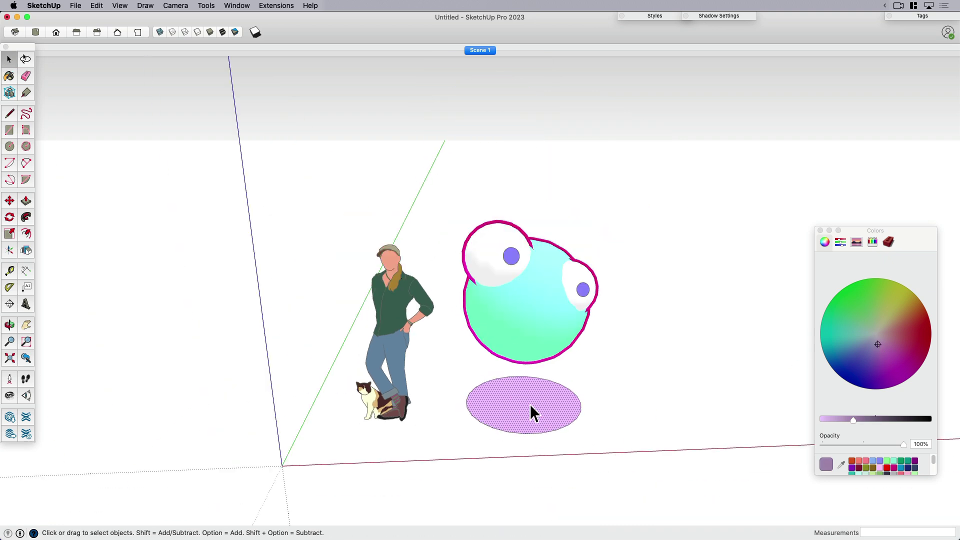
# - Copy the purple ellipse to the right and scale the copy down about its centre
pyautogui.moveTo(531, 407)
pyautogui.mouseDown(button='middle')
pyautogui.moveTo(556, 433)
pyautogui.moveTo(514, 388)
pyautogui.mouseUp(button='middle')
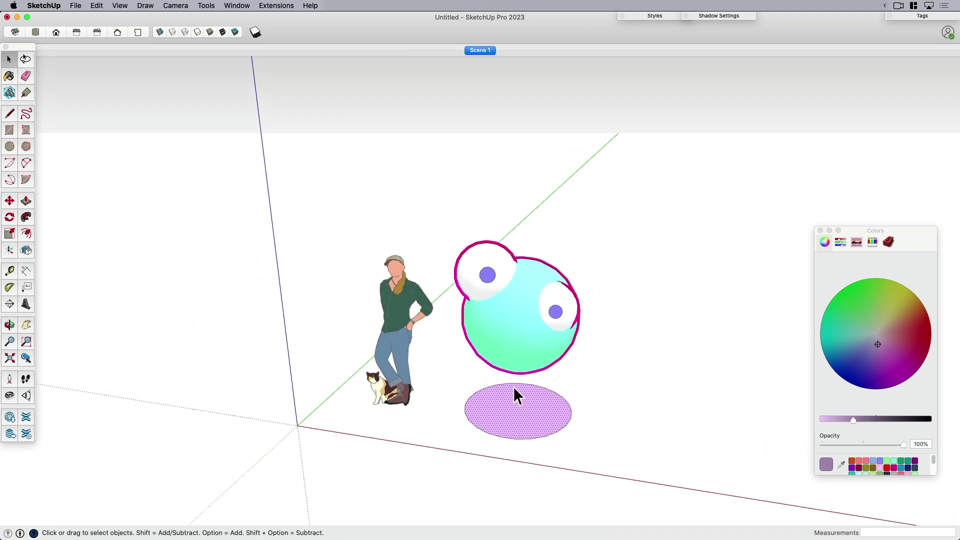
pyautogui.press('m')
pyautogui.scroll(3, 553, 416)
pyautogui.scroll(-3, 557, 413)
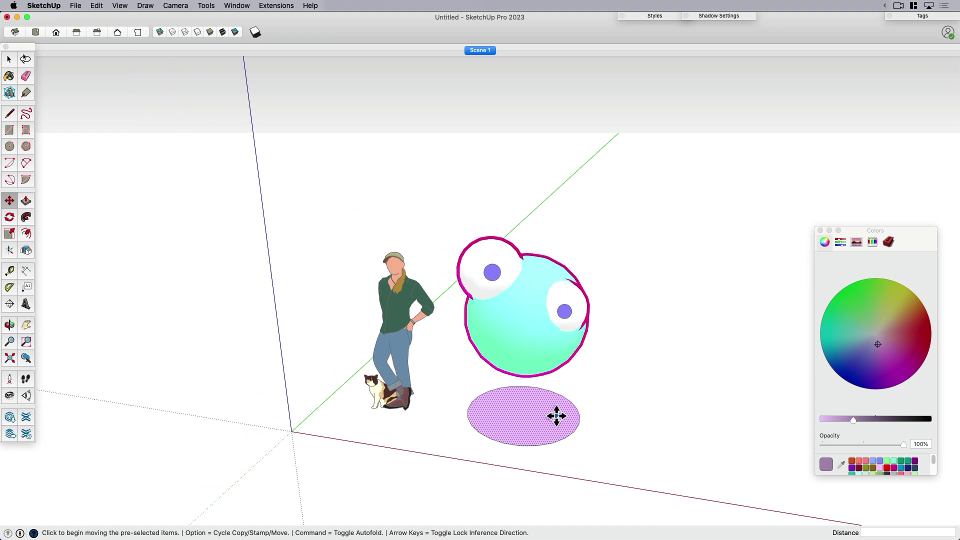
pyautogui.click(554, 443)
pyautogui.press('alt')
pyautogui.click(710, 460)
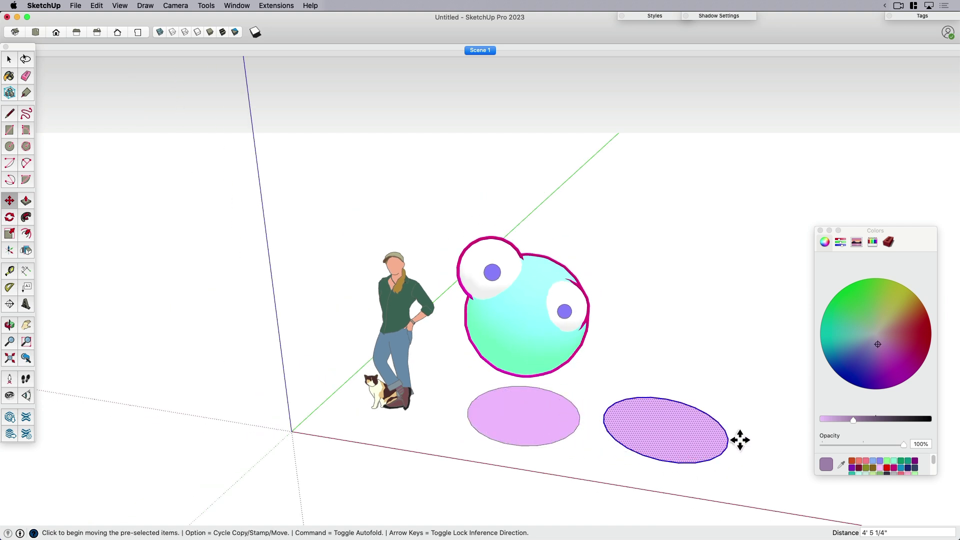
pyautogui.press('s')
pyautogui.click(716, 404)
pyautogui.press('alt')
# - Place the small ellipse at the base's front left and copy it to the front right
pyautogui.click(682, 429)
pyautogui.press('space')
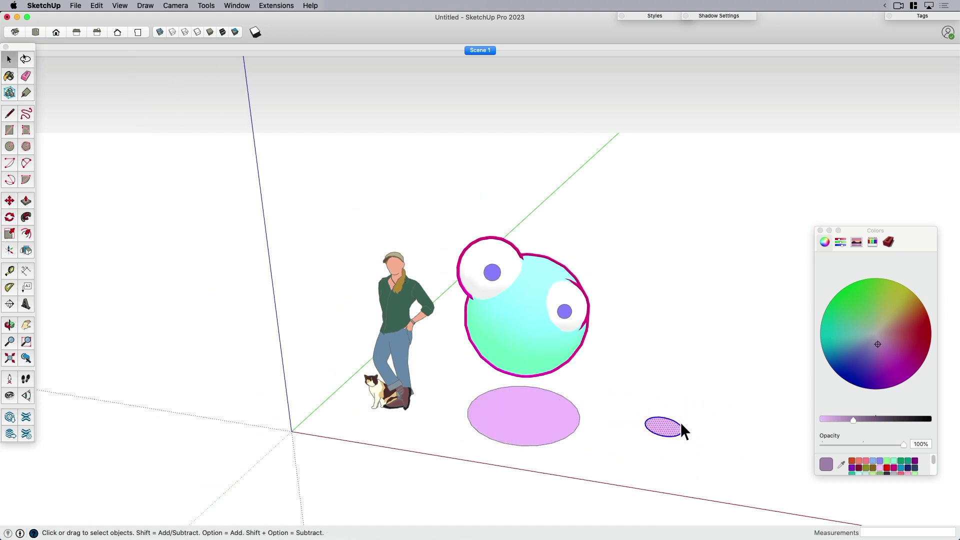
pyautogui.press('m')
pyautogui.scroll(2, 704, 456)
pyautogui.click(732, 448)
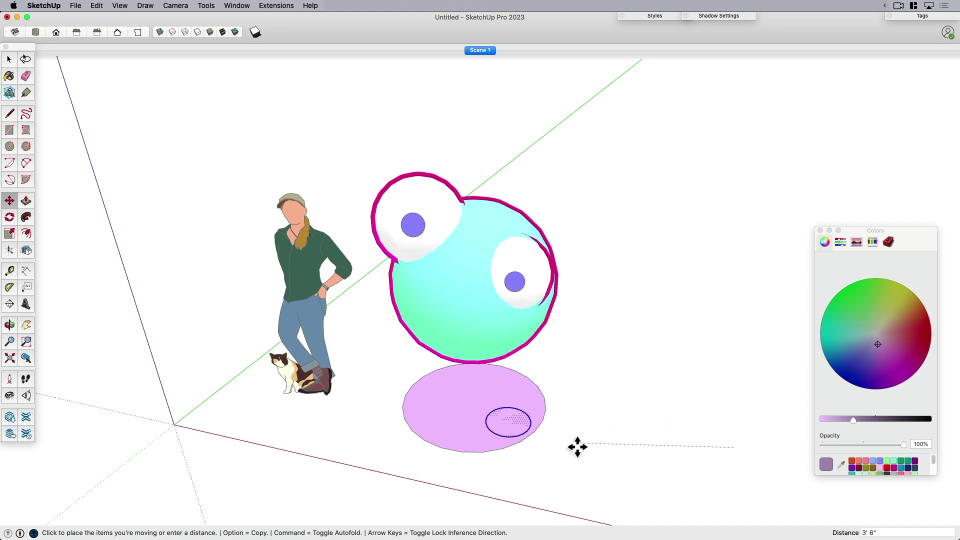
pyautogui.click(505, 465)
pyautogui.scroll(1, 450, 467)
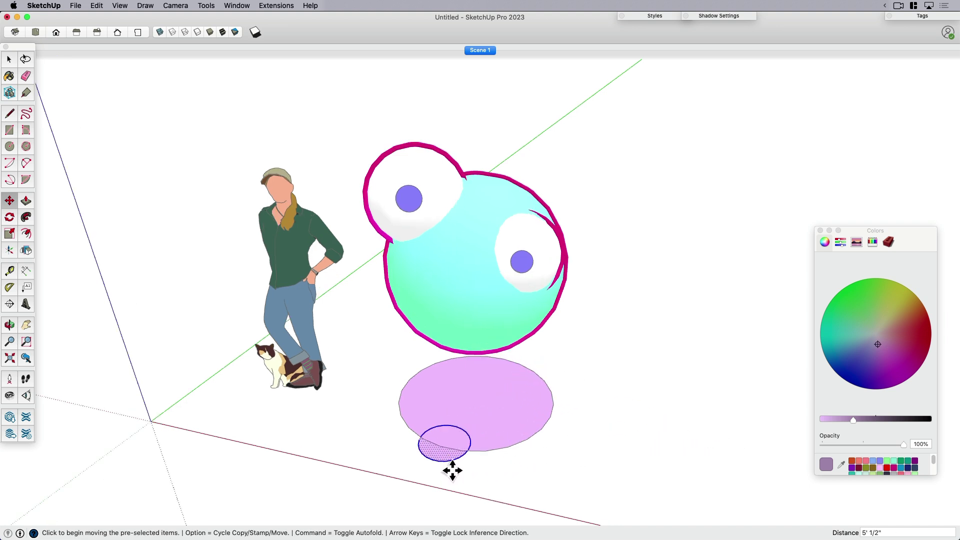
pyautogui.click(454, 470)
pyautogui.press('alt')
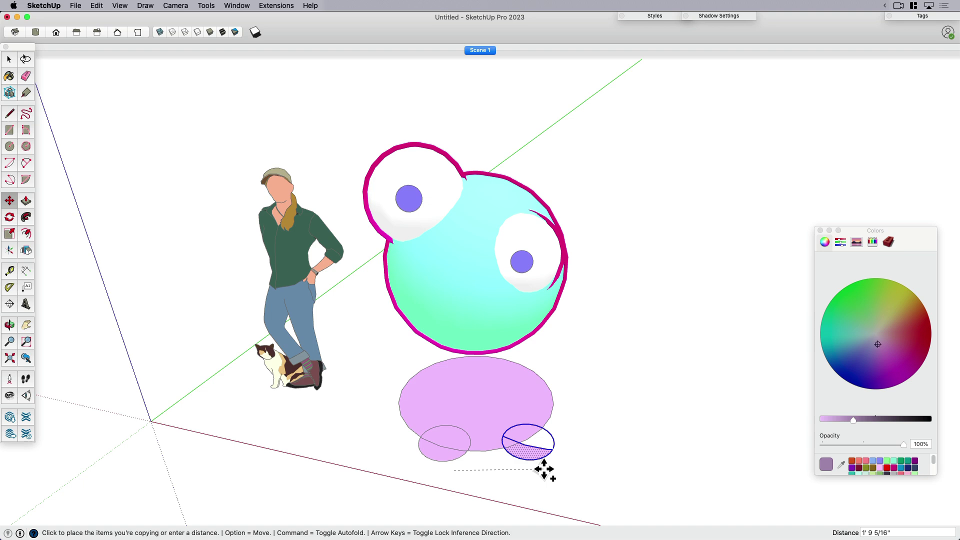
pyautogui.click(544, 469)
pyautogui.press('space')
# - Draw a line across the open end of one ellipse to close it into a face
pyautogui.scroll(2, 547, 438)
pyautogui.scroll(2, 545, 438)
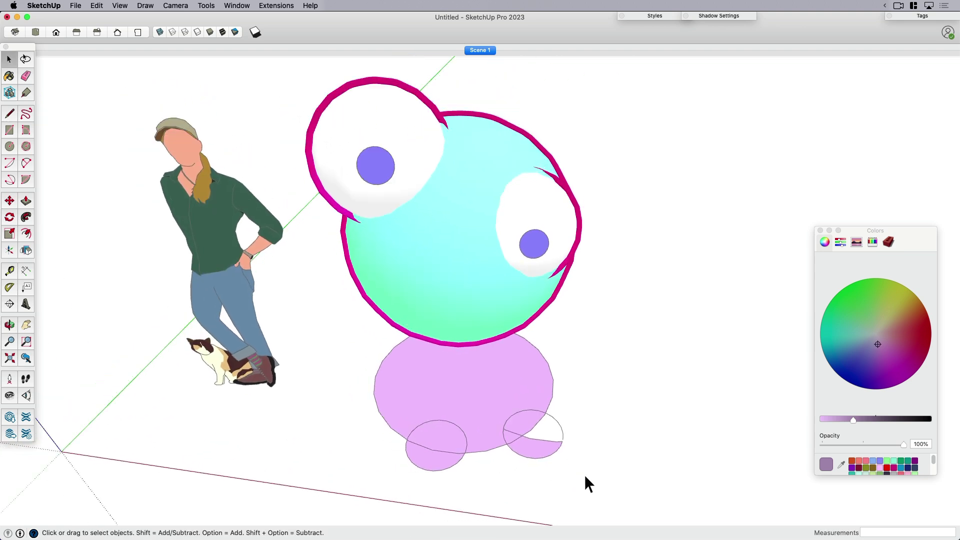
pyautogui.scroll(2, 580, 470)
pyautogui.press('l')
pyautogui.click(559, 440)
pyautogui.scroll(2, 559, 439)
pyautogui.scroll(2, 561, 430)
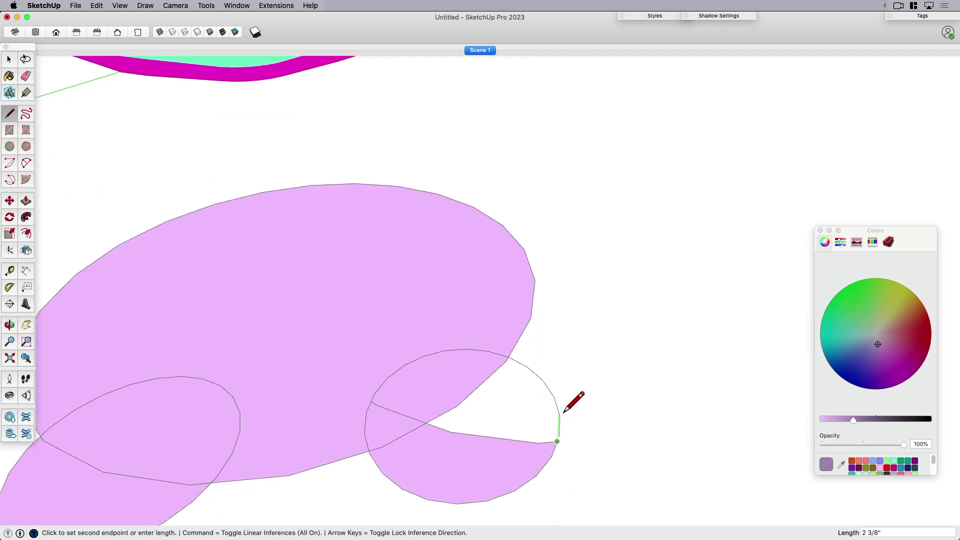
pyautogui.click(559, 415)
pyautogui.press('space')
# - Paint the newly closed face the same purple
pyautogui.click(539, 423)
pyautogui.scroll(-2, 537, 419)
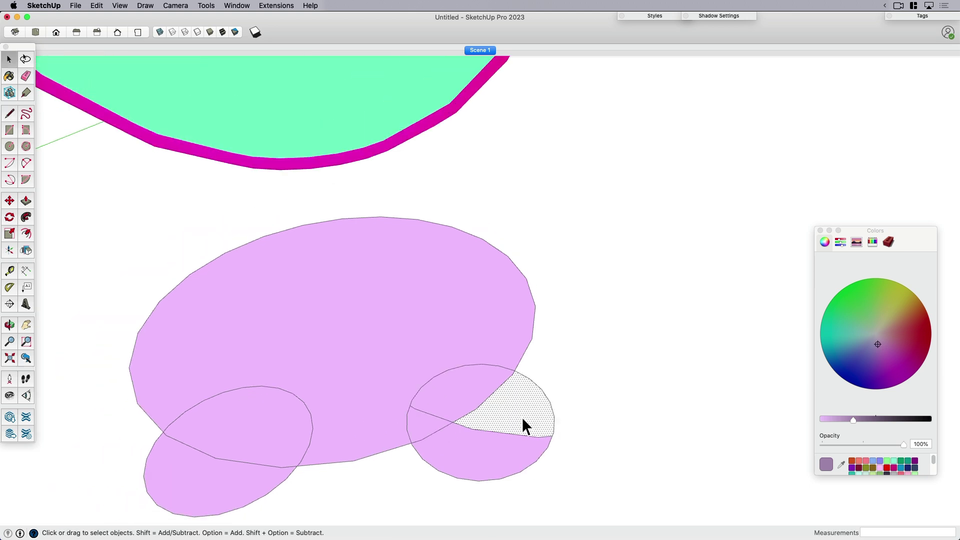
pyautogui.press('b')
pyautogui.click(524, 425)
pyautogui.scroll(-3, 600, 332)
pyautogui.press('space')
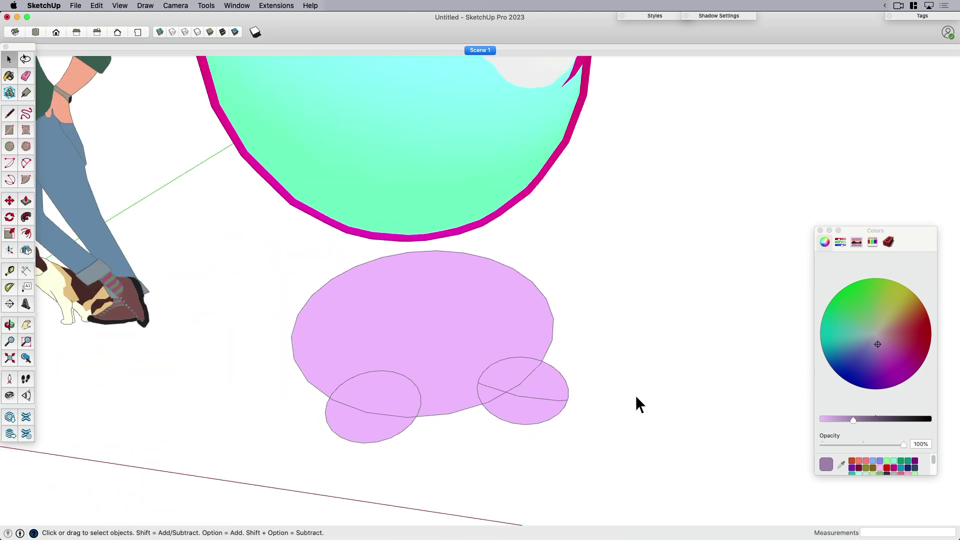
# - Turn off Edges under View > Edge Style so no outlines show
pyautogui.click(121, 6)
pyautogui.moveTo(150, 166)
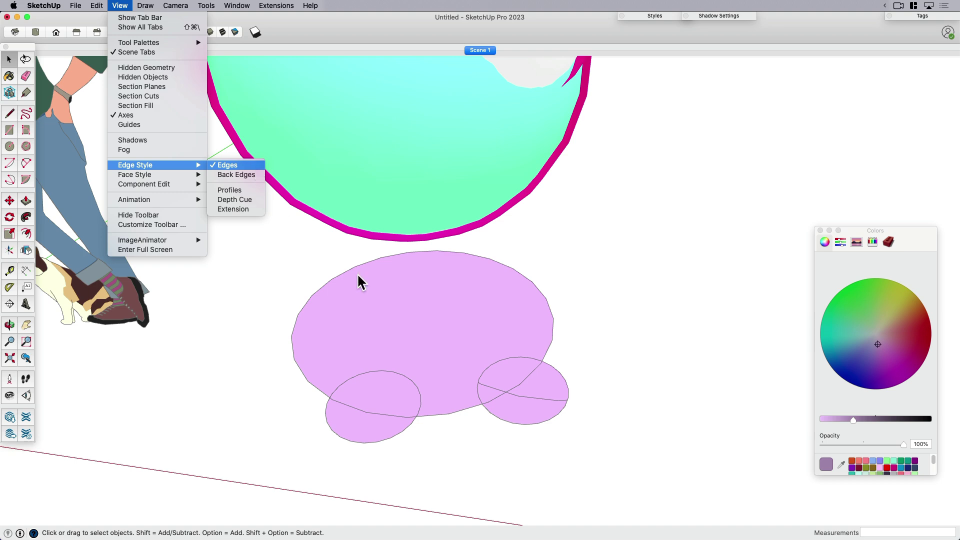
pyautogui.click(228, 165)
pyautogui.scroll(-3, 602, 410)
pyautogui.scroll(-2, 347, 271)
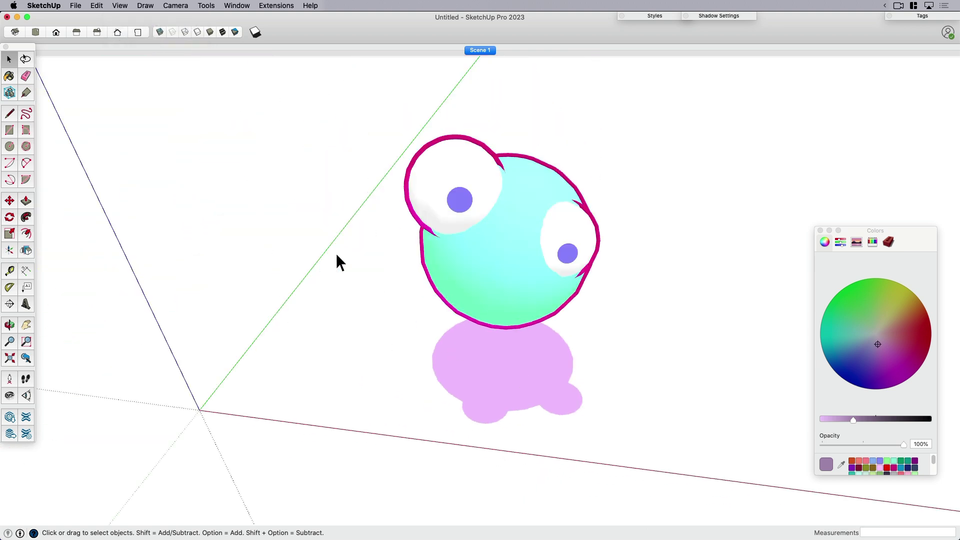
# - Turn shadows on and orbit around to see the cast shadow
pyautogui.moveTo(336, 253); pyautogui.dragTo(328, 155, button='middle')
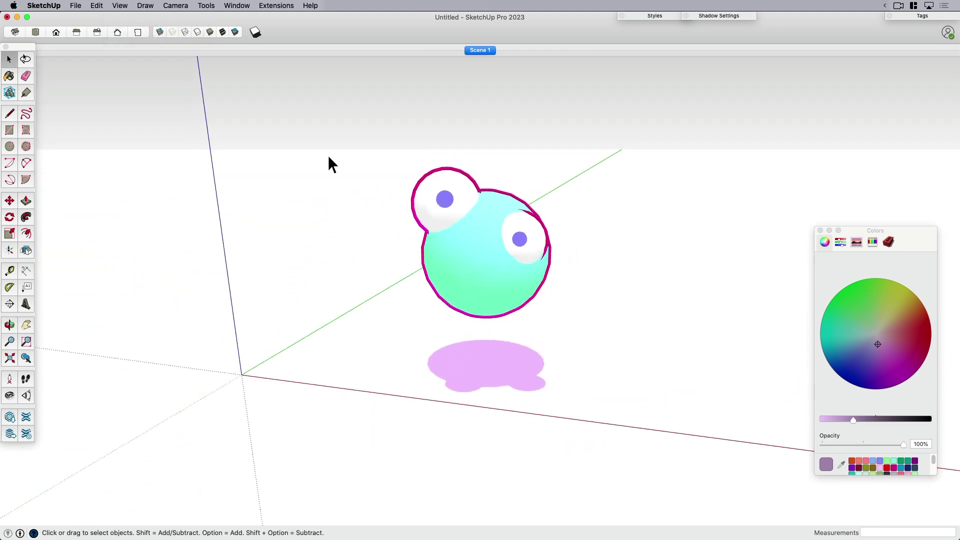
pyautogui.scroll(2, 504, 277)
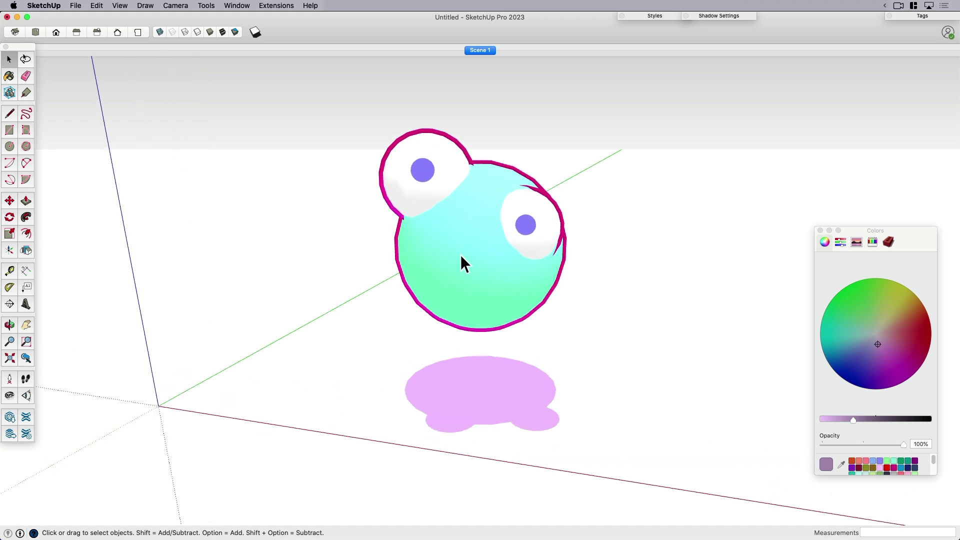
pyautogui.click(255, 32)
pyautogui.moveTo(364, 240); pyautogui.dragTo(488, 260, button='middle')
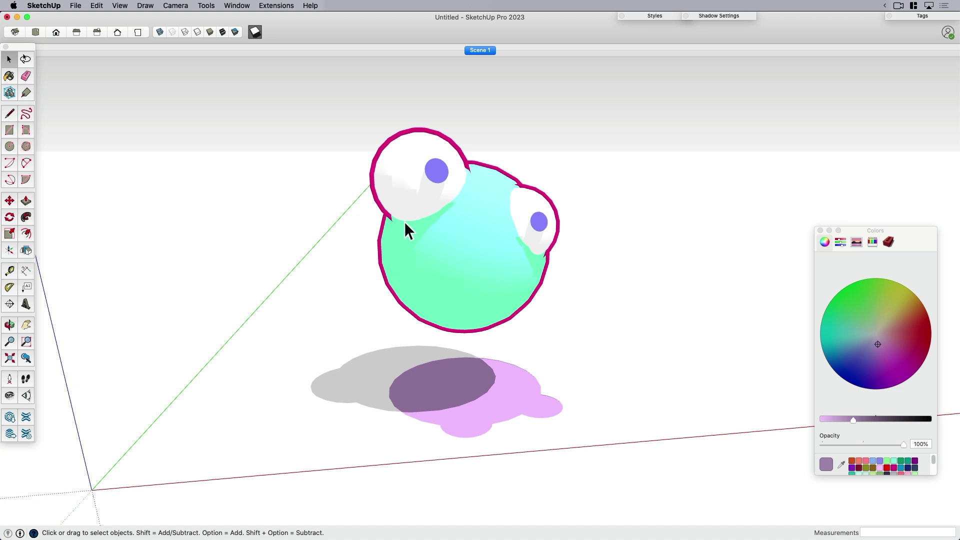
pyautogui.moveTo(503, 371); pyautogui.dragTo(509, 145, button='middle')
# - In the Shadows panel, set Light to 0 and Dark to 90
pyautogui.click(655, 16)
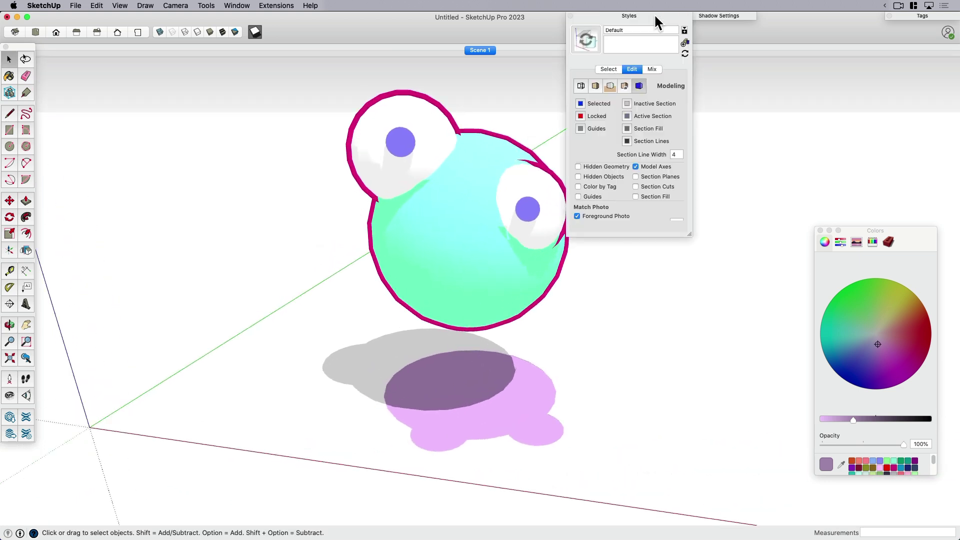
pyautogui.click(632, 16)
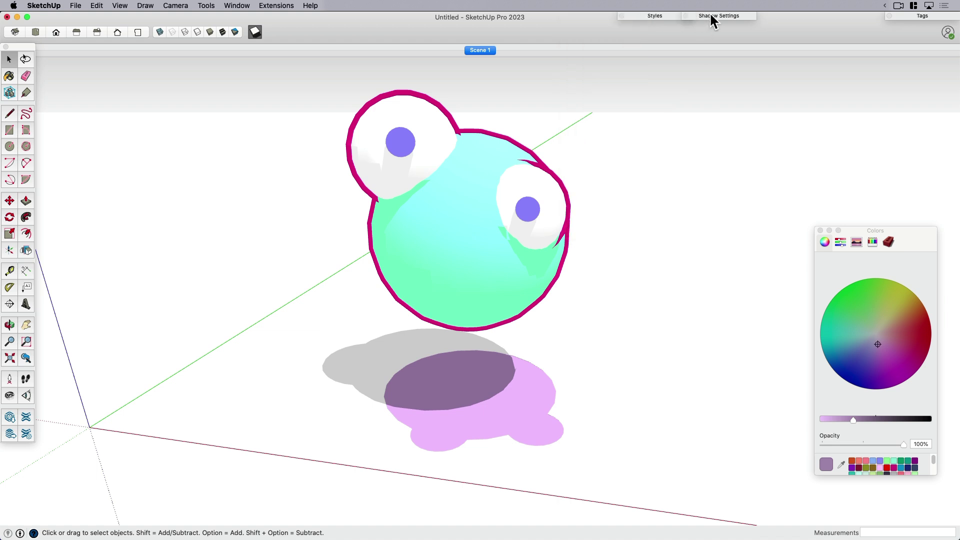
pyautogui.click(718, 16)
pyautogui.click(744, 28)
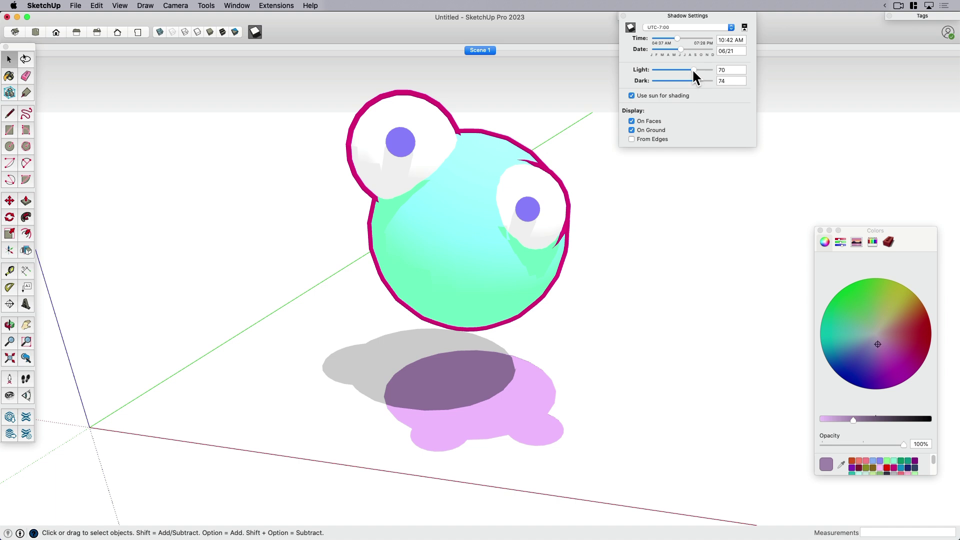
pyautogui.moveTo(693, 70); pyautogui.dragTo(644, 74)
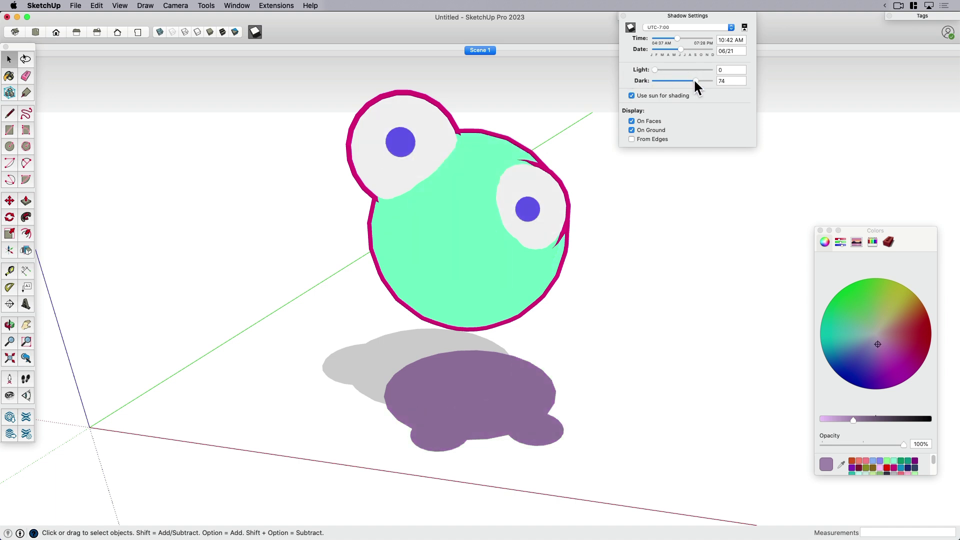
pyautogui.doubleClick(729, 82)
pyautogui.write('90')
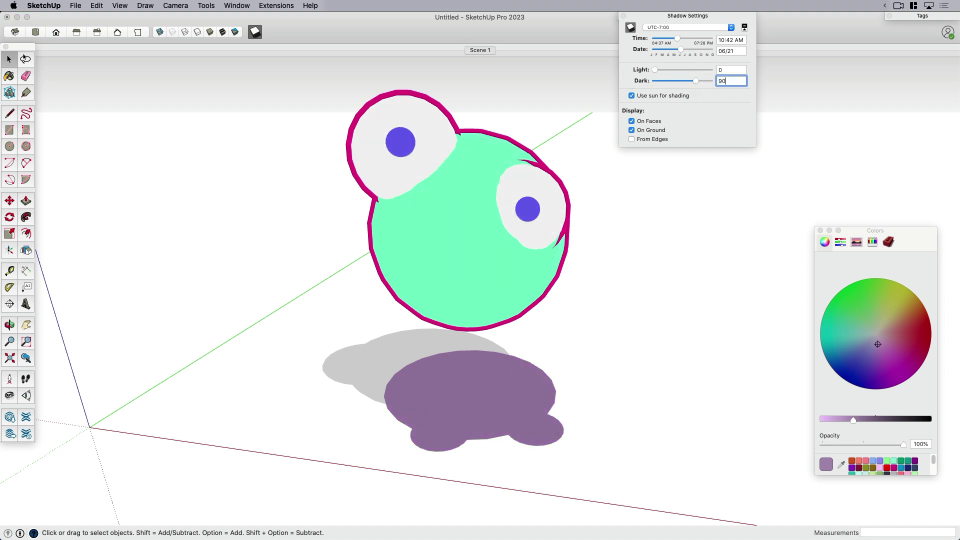
pyautogui.press('Return')
pyautogui.moveTo(703, 79)
pyautogui.mouseDown()
pyautogui.moveTo(725, 80)
pyautogui.moveTo(697, 79)
pyautogui.moveTo(711, 79)
pyautogui.mouseUp()
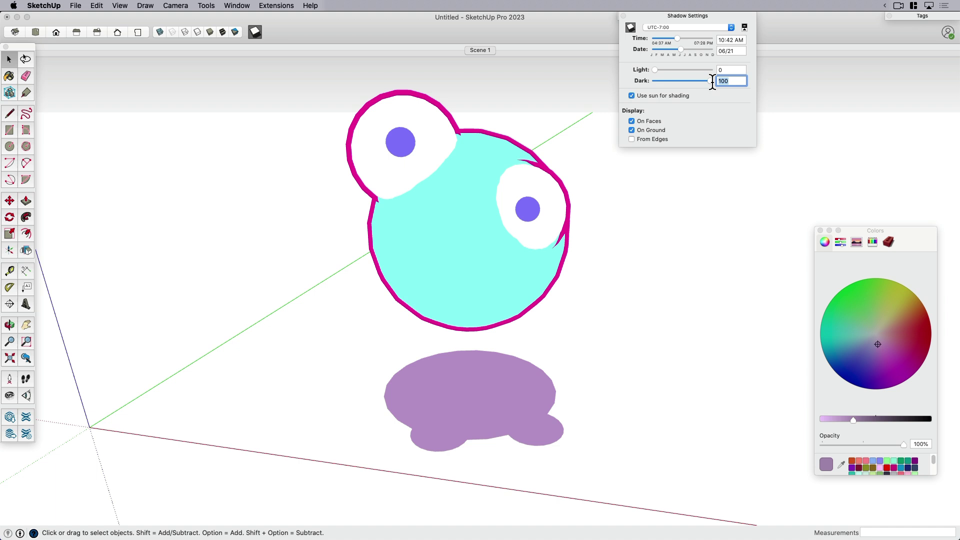
pyautogui.write('90')
pyautogui.press('Return')
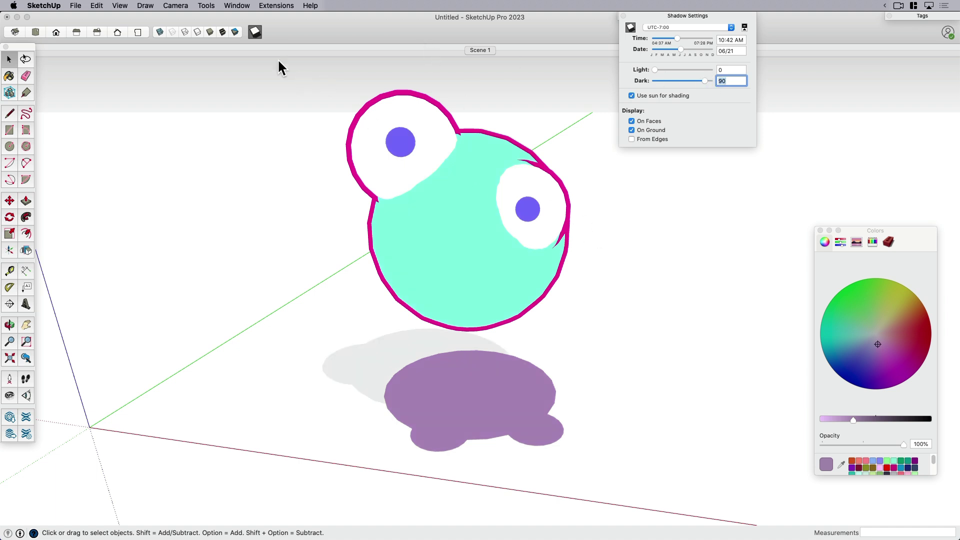
# - Turn cast shadows off and raise Dark to 100 for flat colours
pyautogui.click(255, 33)
pyautogui.moveTo(291, 284); pyautogui.dragTo(423, 187, button='middle')
pyautogui.scroll(3, 446, 158)
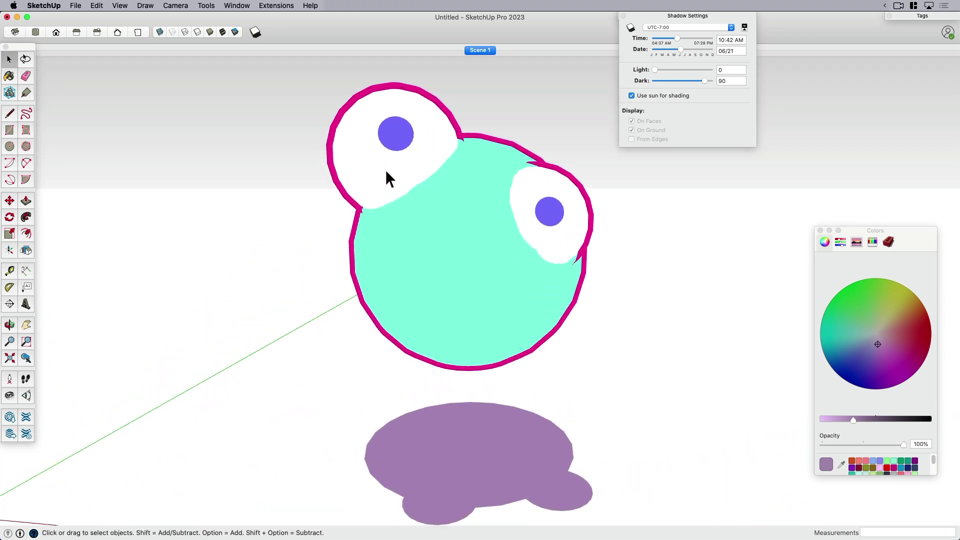
pyautogui.moveTo(670, 70)
pyautogui.mouseDown()
pyautogui.moveTo(694, 69)
pyautogui.moveTo(697, 82)
pyautogui.moveTo(673, 82)
pyautogui.mouseUp()
pyautogui.moveTo(513, 240); pyautogui.dragTo(520, 332, button='middle')
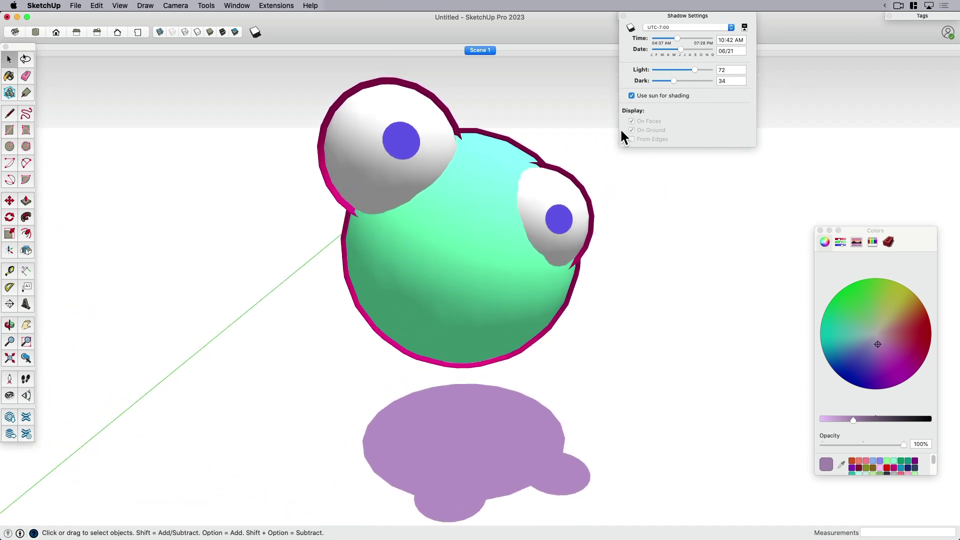
pyautogui.moveTo(675, 81)
pyautogui.mouseDown()
pyautogui.moveTo(727, 79)
pyautogui.moveTo(639, 73)
pyautogui.mouseUp()
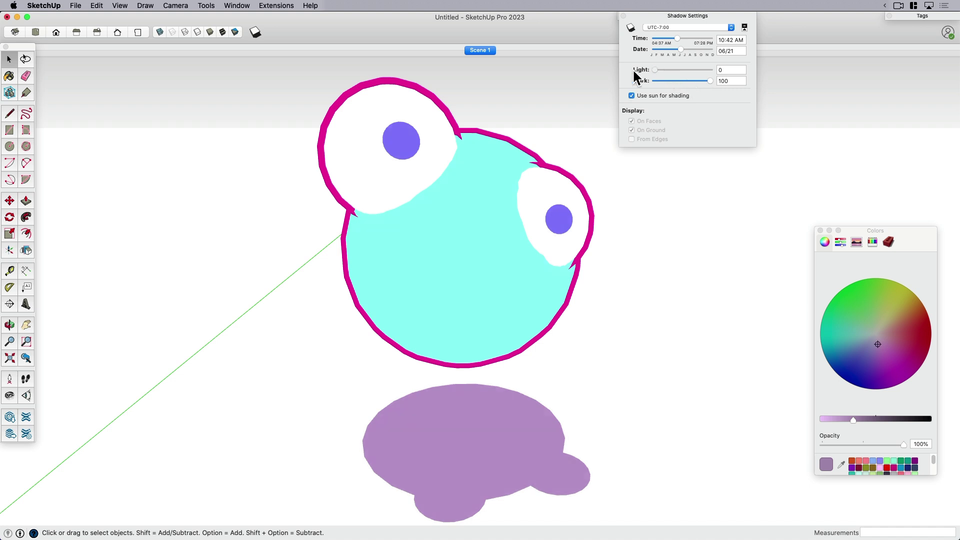
pyautogui.moveTo(515, 386); pyautogui.dragTo(178, 110, button='middle')
# - Hide the model axes via the View menu
pyautogui.click(121, 6)
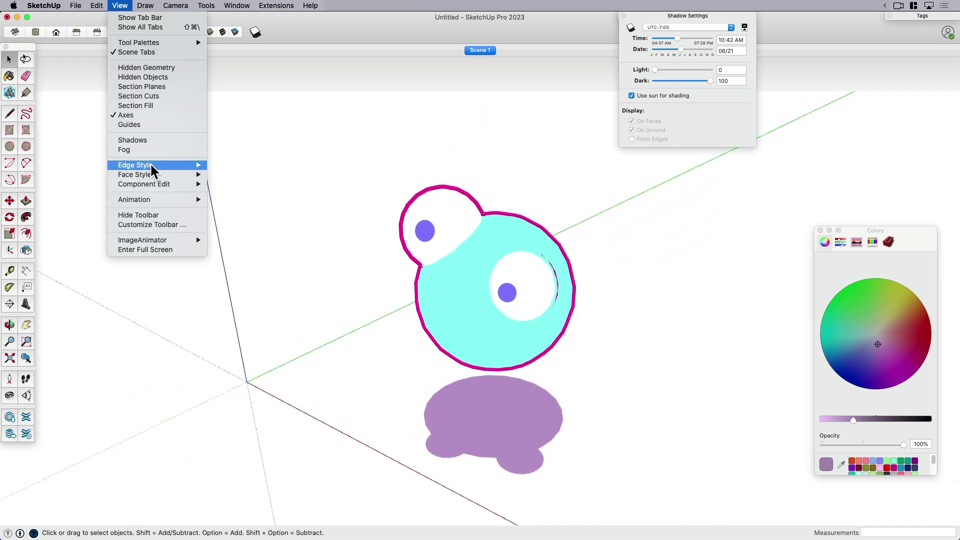
pyautogui.click(179, 117)
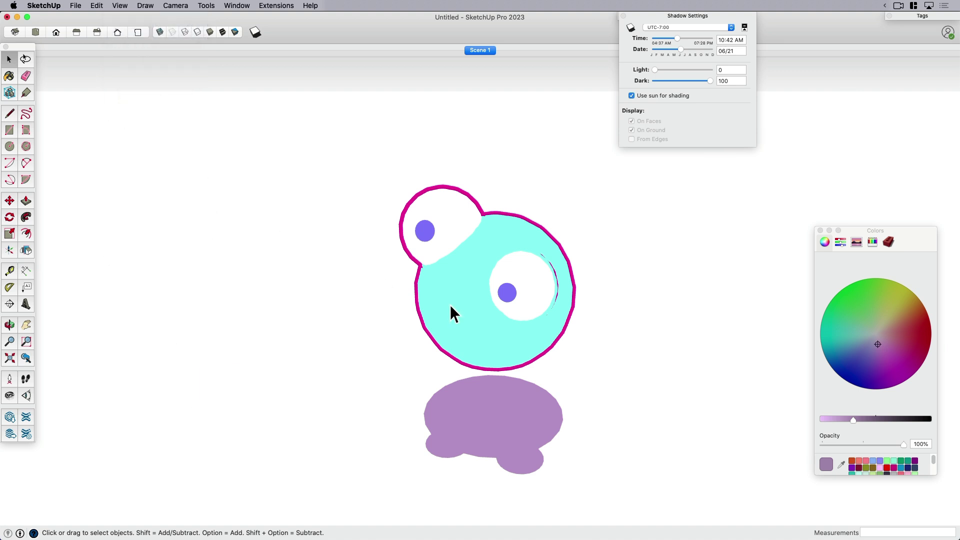
pyautogui.moveTo(450, 311); pyautogui.dragTo(563, 332, button='middle')
pyautogui.scroll(2, 581, 377)
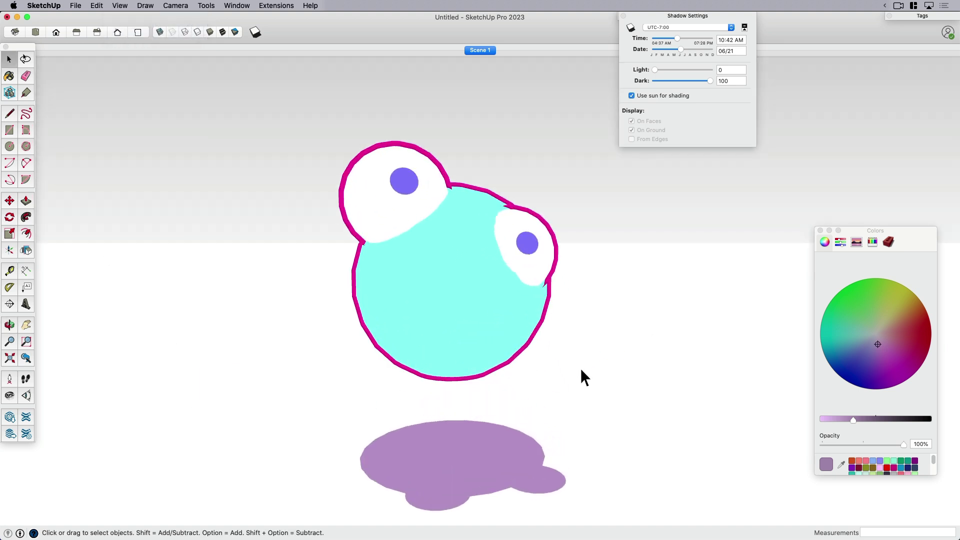
pyautogui.moveTo(581, 377); pyautogui.dragTo(535, 314, button='middle')
pyautogui.scroll(-2, 478, 440)
pyautogui.moveTo(478, 440); pyautogui.dragTo(403, 395, button='middle')
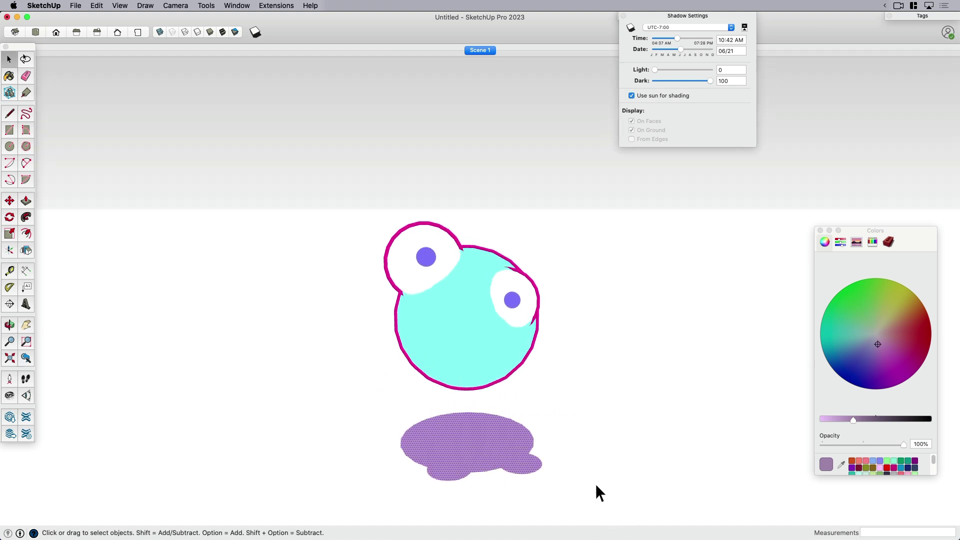
# - Rotate the lavender shadow shape and stretch it wider sideways
pyautogui.click(523, 475)
pyautogui.moveTo(473, 473); pyautogui.dragTo(450, 435, button='middle')
pyautogui.press('q')
pyautogui.click(452, 431)
pyautogui.click(478, 461)
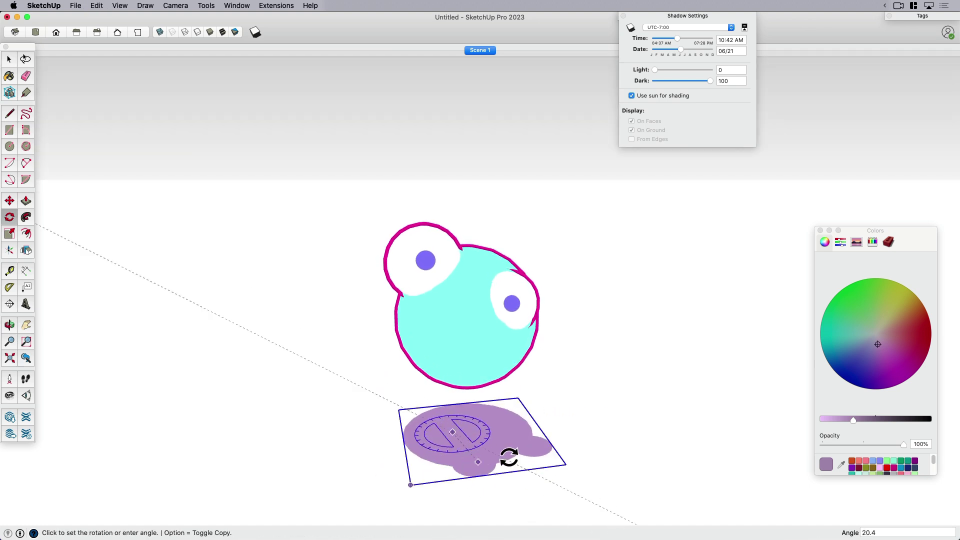
pyautogui.click(523, 421)
pyautogui.press('s')
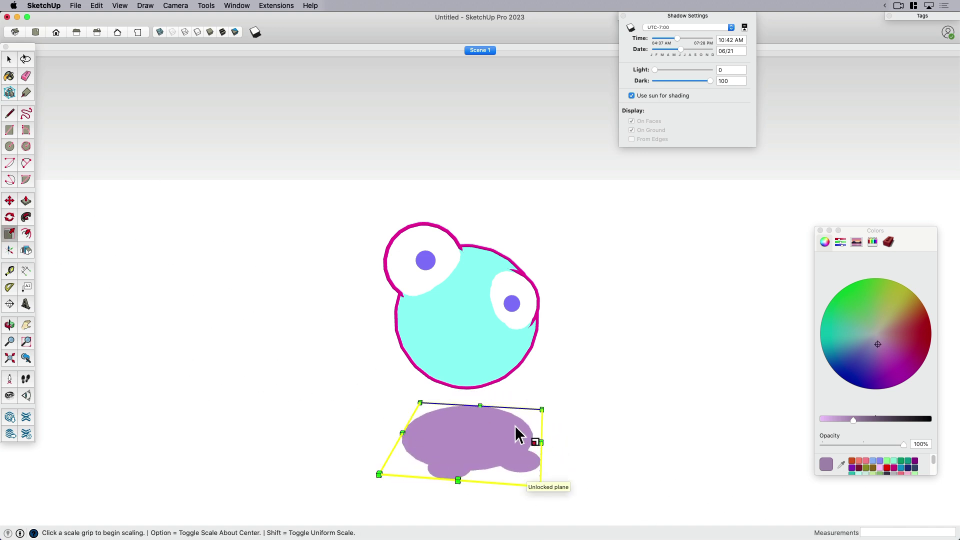
pyautogui.click(539, 442)
pyautogui.click(575, 441)
pyautogui.press('space')
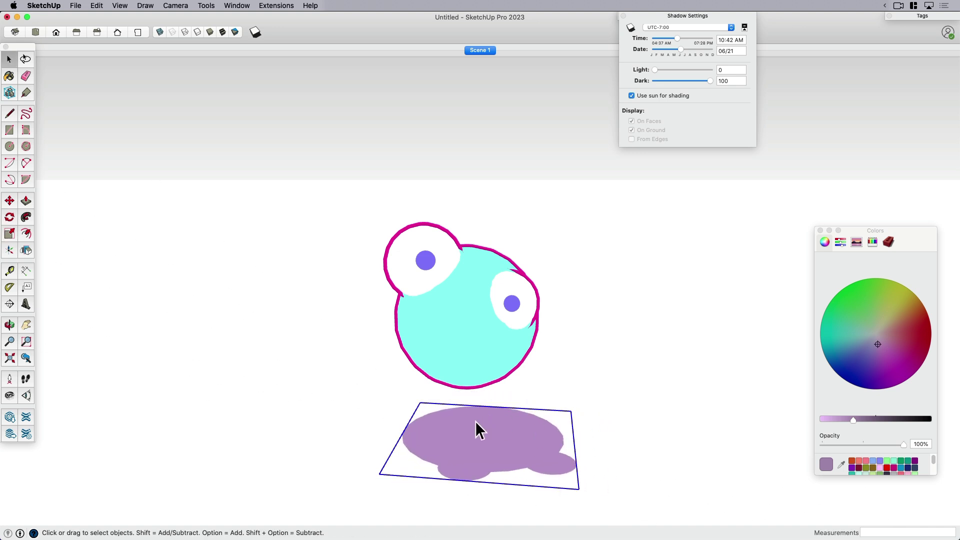
pyautogui.click(570, 356)
# - Select the whole creature and move it down to hover just above the shadow
pyautogui.moveTo(570, 356)
pyautogui.mouseDown(button='middle')
pyautogui.moveTo(471, 437)
pyautogui.moveTo(502, 439)
pyautogui.moveTo(508, 486)
pyautogui.moveTo(574, 360)
pyautogui.mouseUp(button='middle')
pyautogui.scroll(3, 471, 437)
pyautogui.scroll(-2, 598, 401)
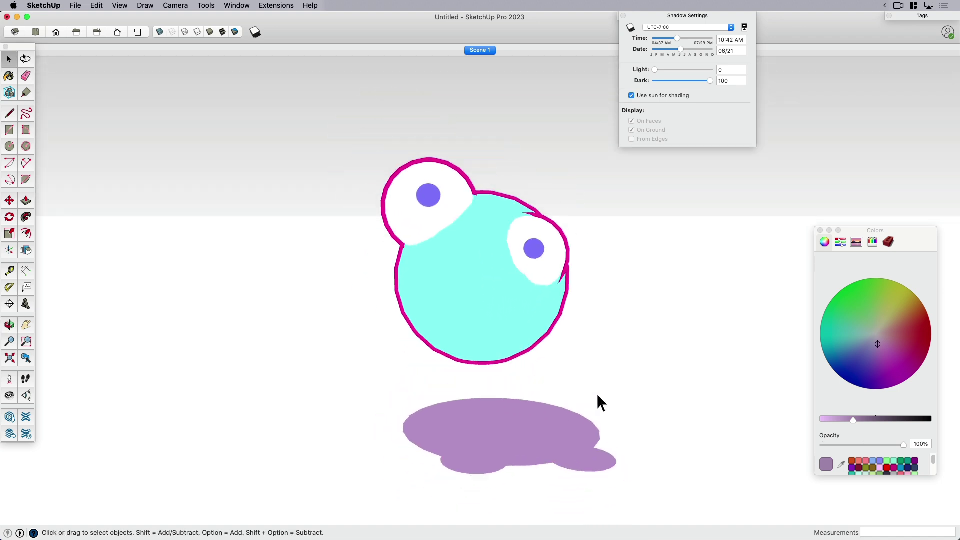
pyautogui.moveTo(597, 400); pyautogui.dragTo(534, 352, button='middle')
pyautogui.click(515, 324)
pyautogui.press('m')
pyautogui.click(578, 324)
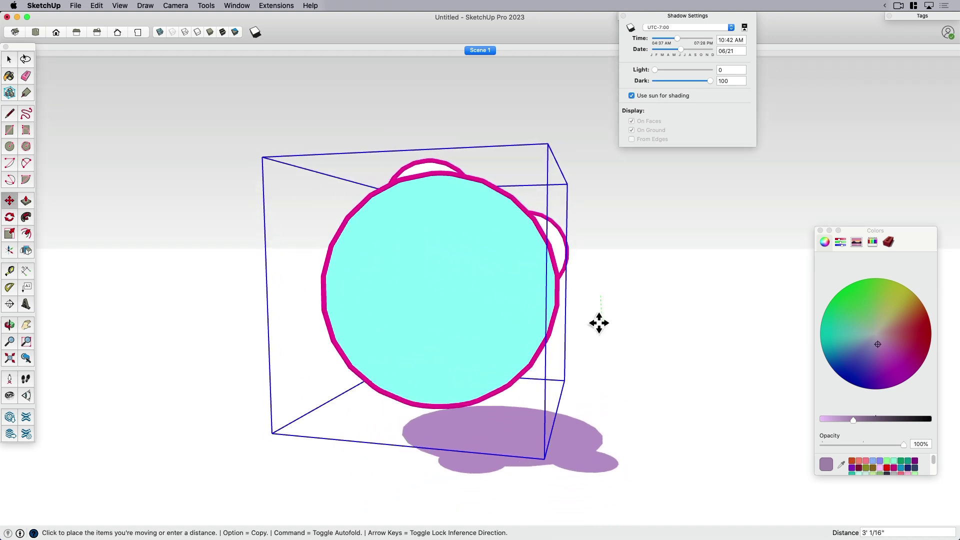
pyautogui.press('space')
pyautogui.moveTo(620, 321); pyautogui.dragTo(336, 131)
pyautogui.press('m')
pyautogui.click(575, 295)
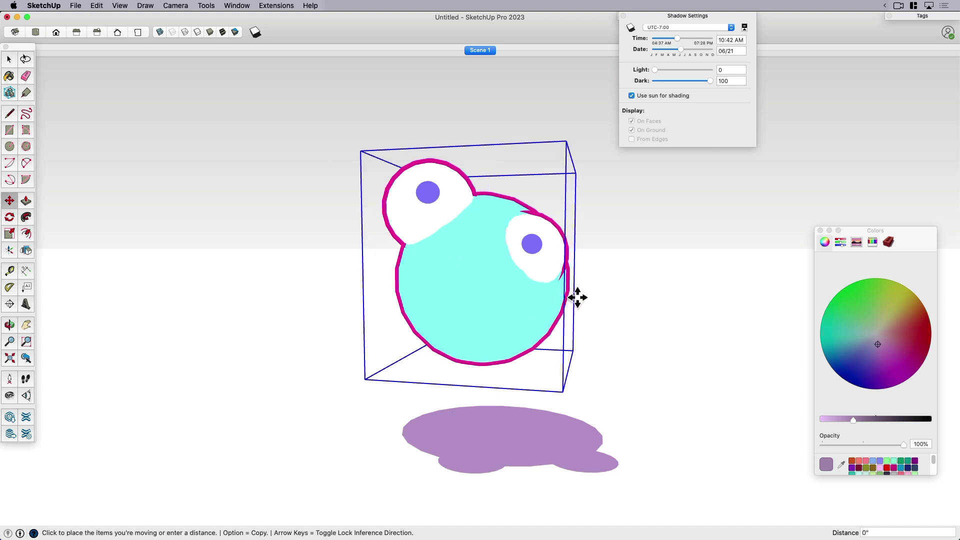
pyautogui.scroll(3, 583, 364)
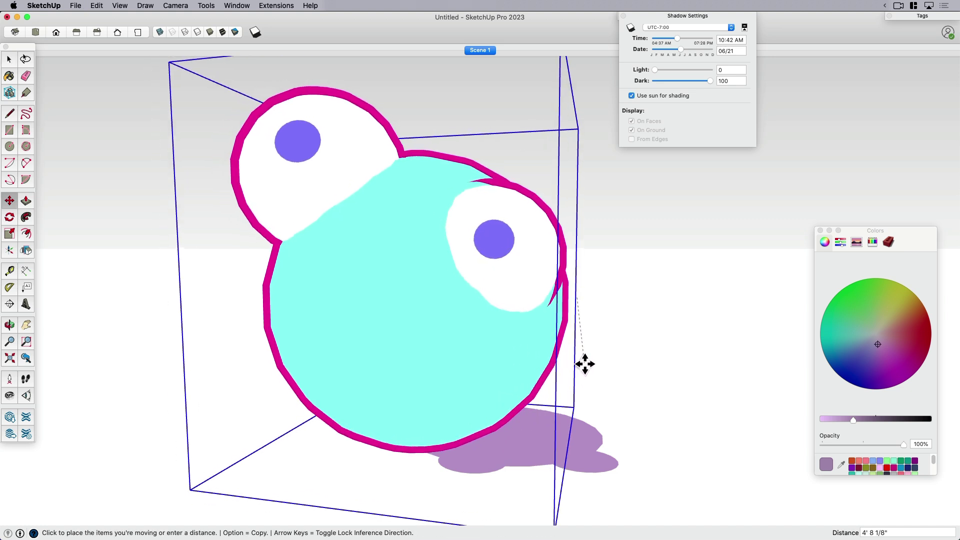
pyautogui.scroll(-3, 578, 388)
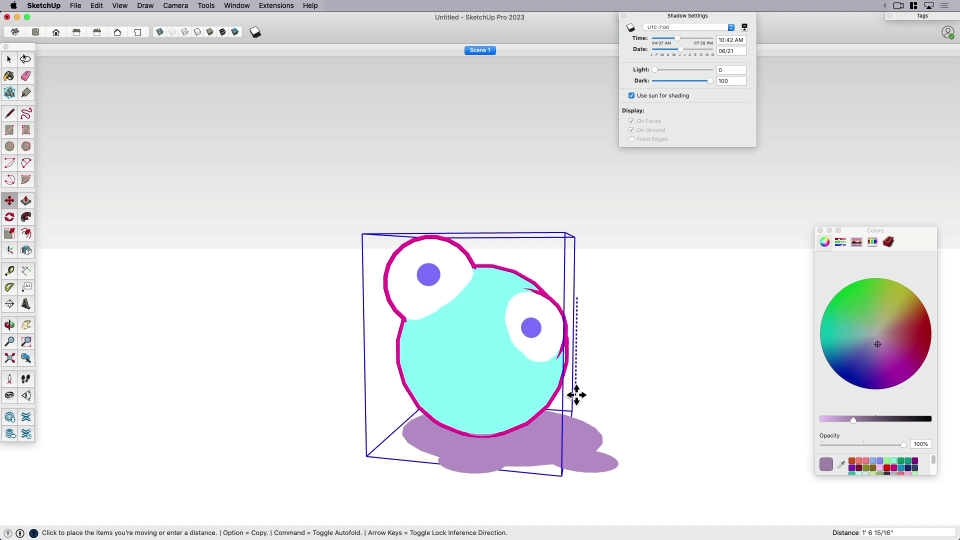
pyautogui.click(577, 390)
pyautogui.press('space')
# - Scale the selection down slightly so the creature is a bit smaller
pyautogui.moveTo(574, 428); pyautogui.dragTo(580, 475, button='middle')
pyautogui.press('s')
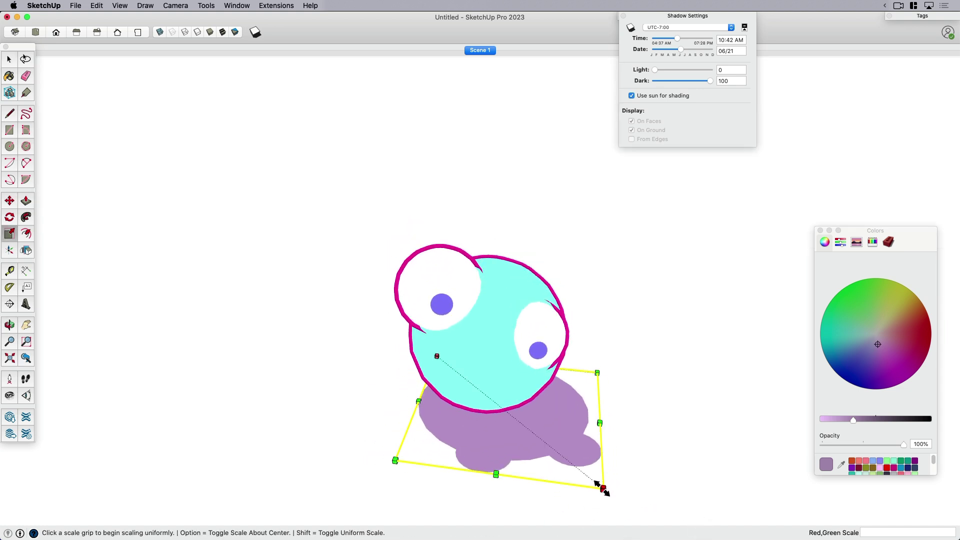
pyautogui.moveTo(603, 489); pyautogui.dragTo(582, 471)
pyautogui.press('space')
pyautogui.moveTo(631, 442); pyautogui.dragTo(628, 358, button='middle')
pyautogui.scroll(5, 521, 356)
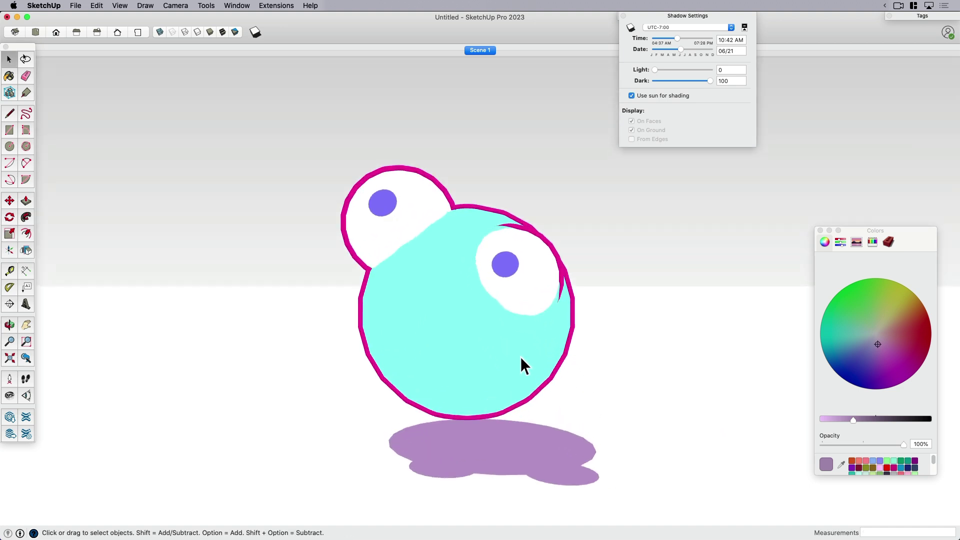
pyautogui.moveTo(517, 358); pyautogui.dragTo(505, 340, button='middle')
# - Scroll the forum thread to the 'From 2D to 3D in SketchUp' frog model post
pyautogui.scroll(2, 520, 362)
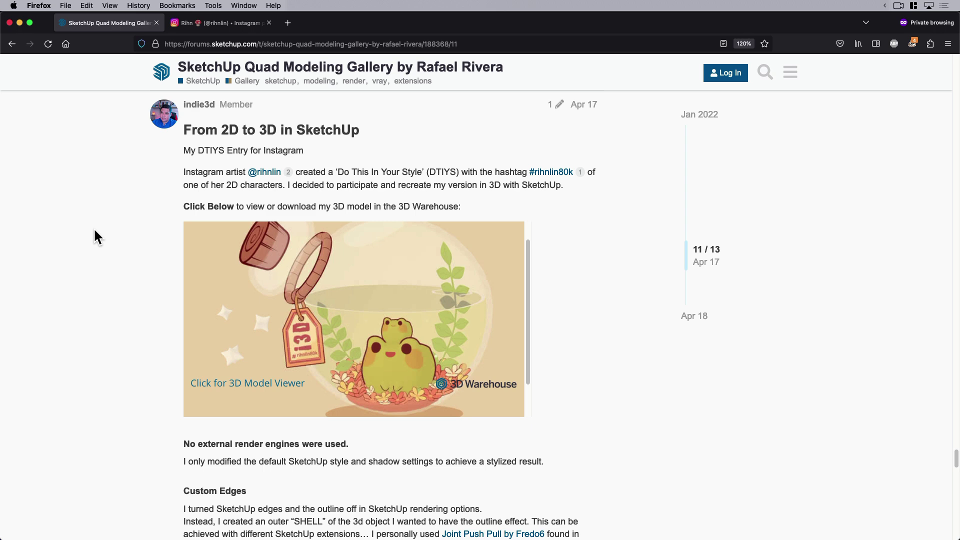
pyautogui.scroll(5, 100, 279)
pyautogui.scroll(8, 100, 279)
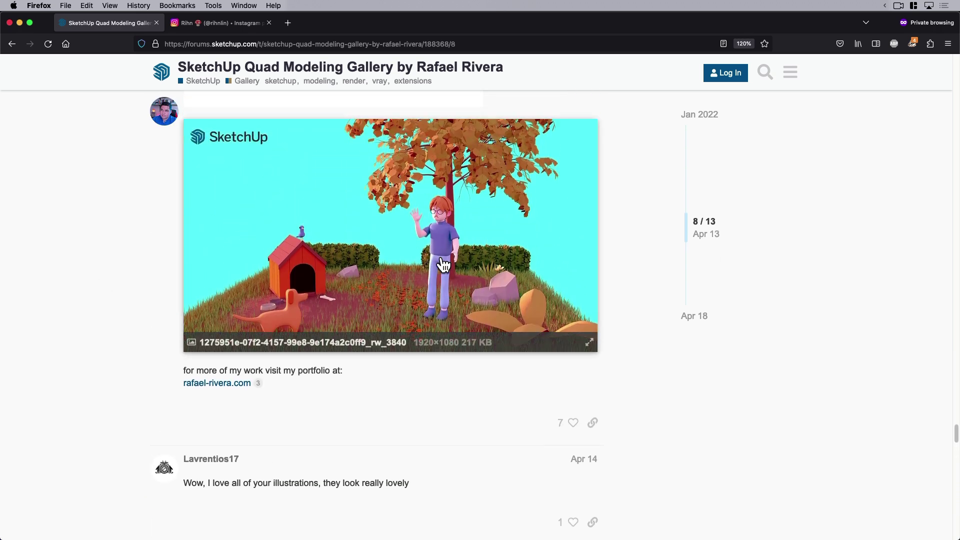
pyautogui.scroll(-12, 440, 260)
pyautogui.scroll(-1, 440, 255)
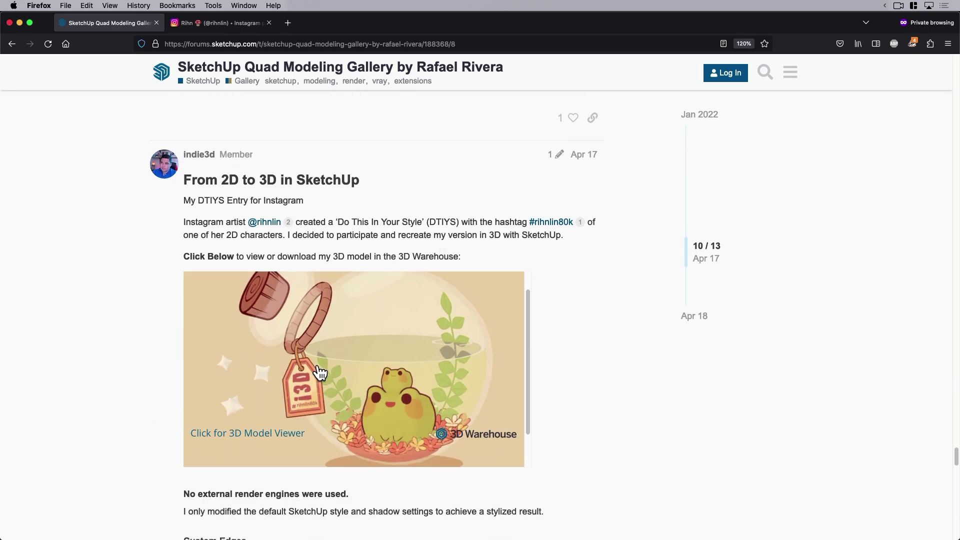
# - Switch to the Instagram tab and scroll through the illustrator's frog artwork profile
pyautogui.click(230, 28)
pyautogui.scroll(-3, 365, 291)
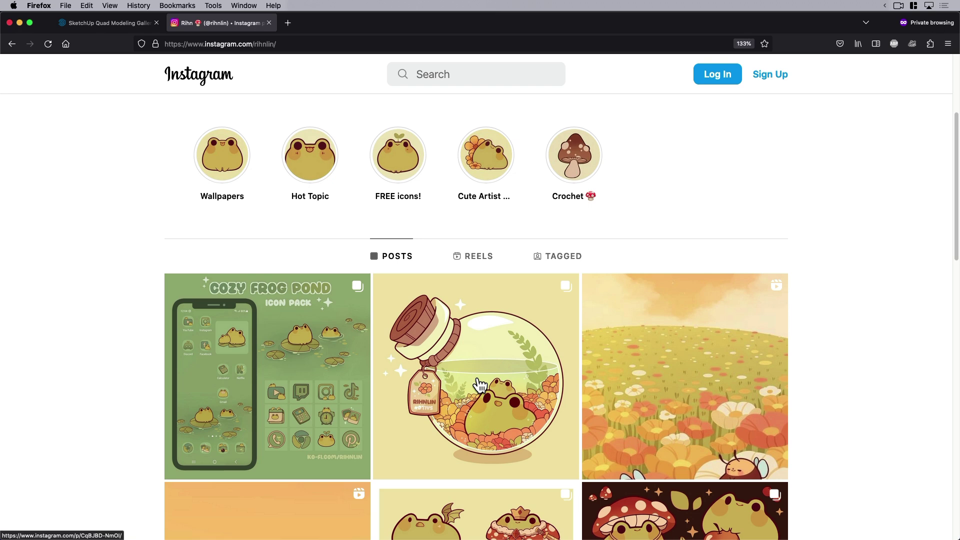
pyautogui.scroll(3, 479, 385)
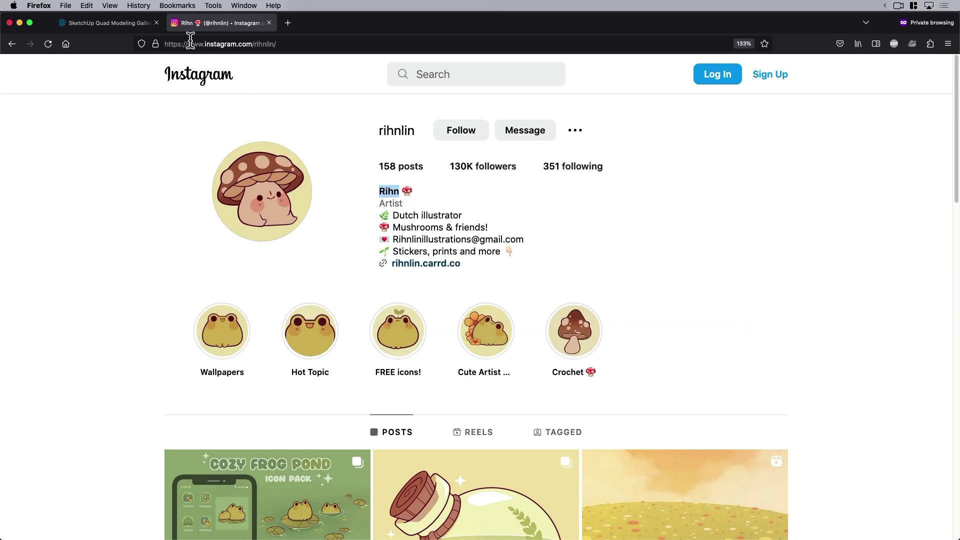
# - Return to the SketchUp Forum tab showing the 3D frog model post
pyautogui.click(131, 25)
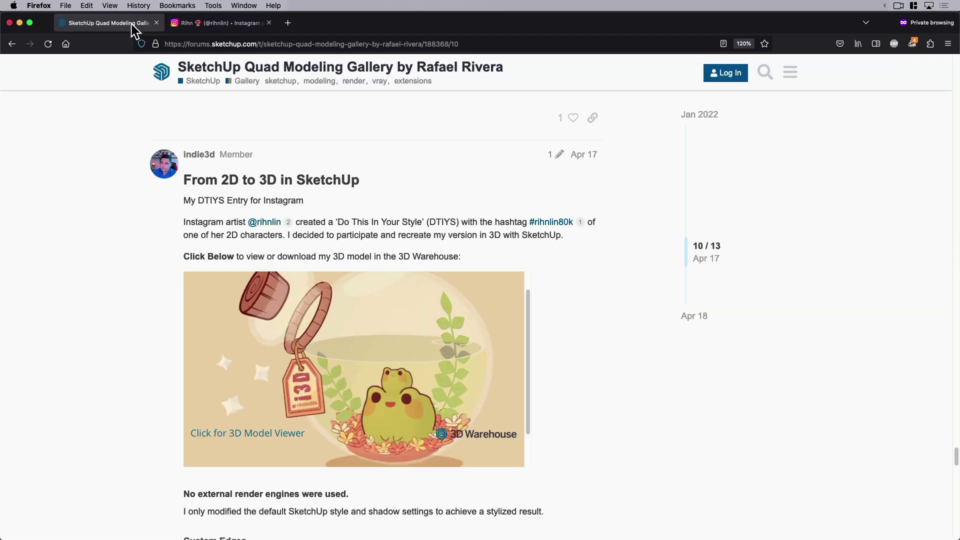